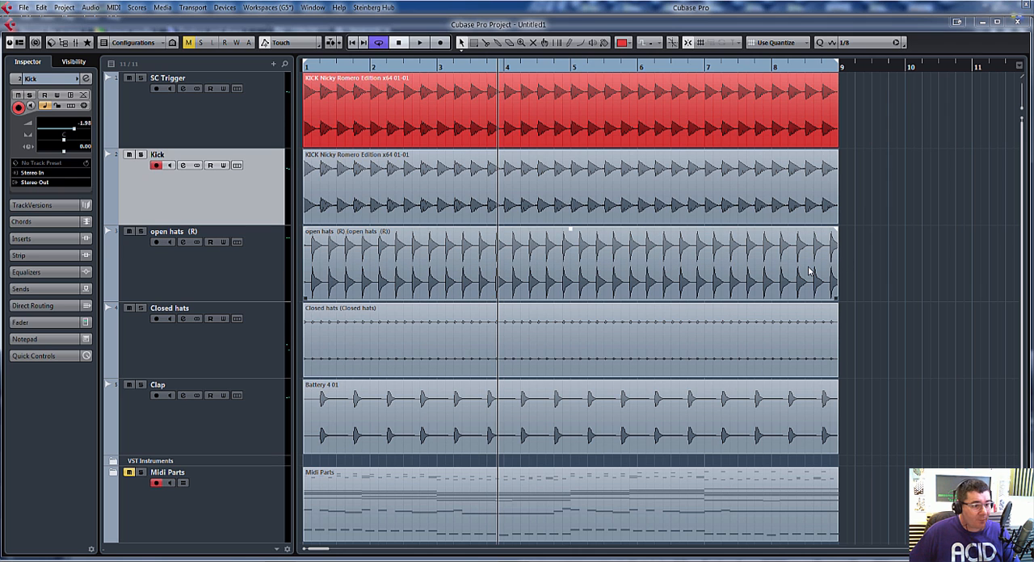
# Step: Show the transport panel, audition the full loop, and replay it with only the open hats track soloed
pyautogui.press('F2')
pyautogui.press('space')
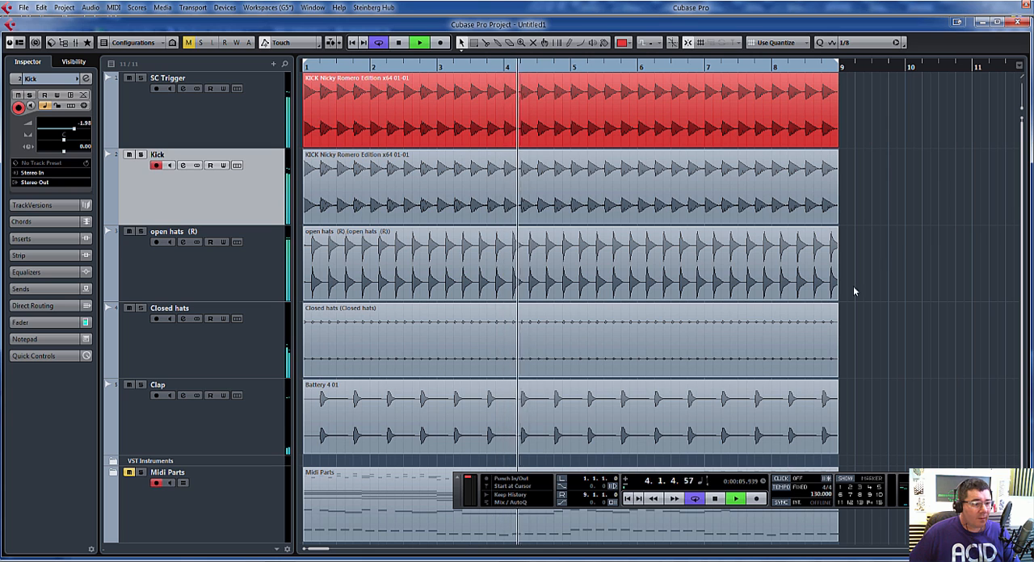
pyautogui.press('space')
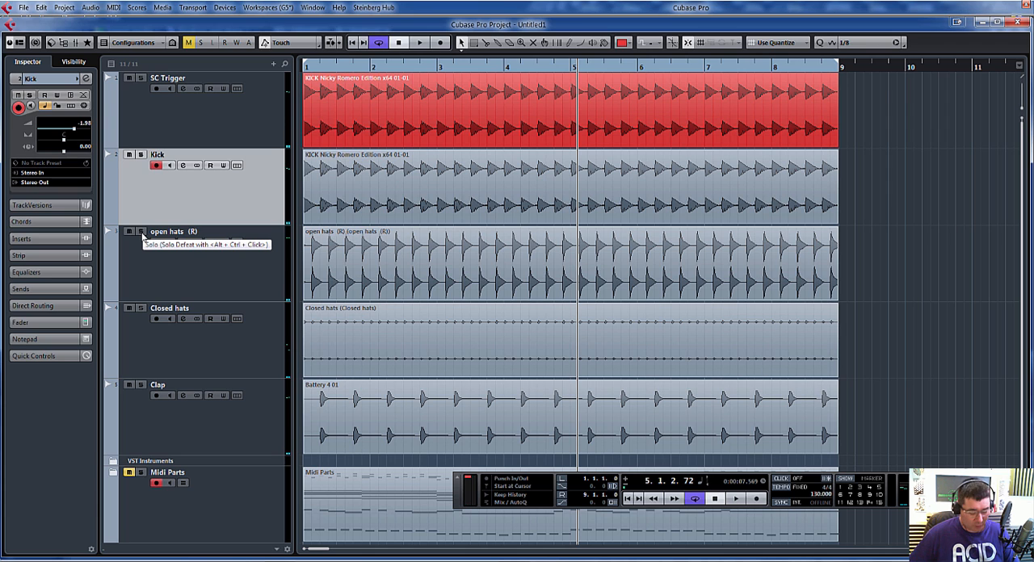
pyautogui.click(141, 234)
pyautogui.press('space')
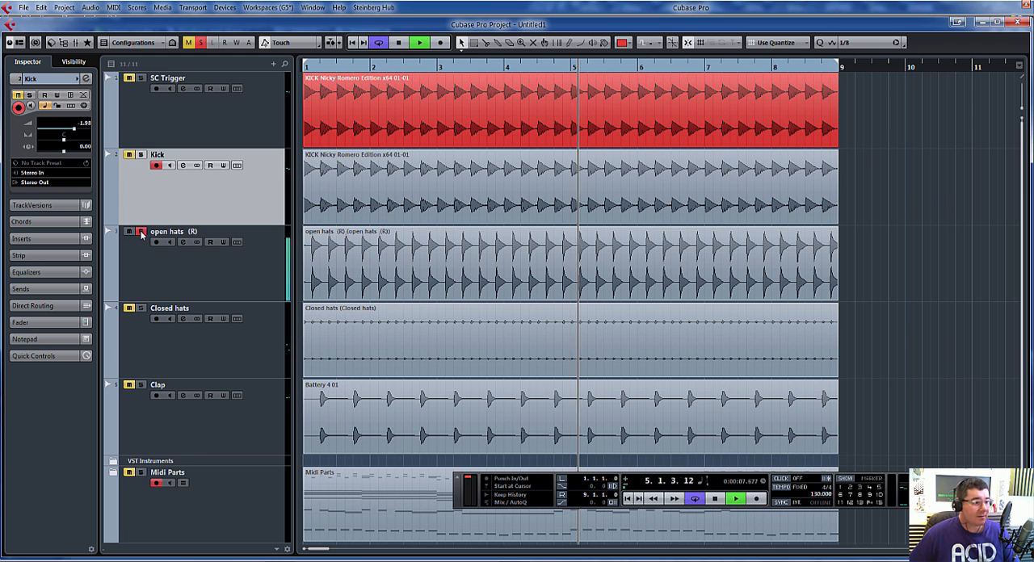
# Step: Open the open hats channel's Pro-Q 2 from the mixer and raise its low cut to about 1304 Hz
pyautogui.press('F3')
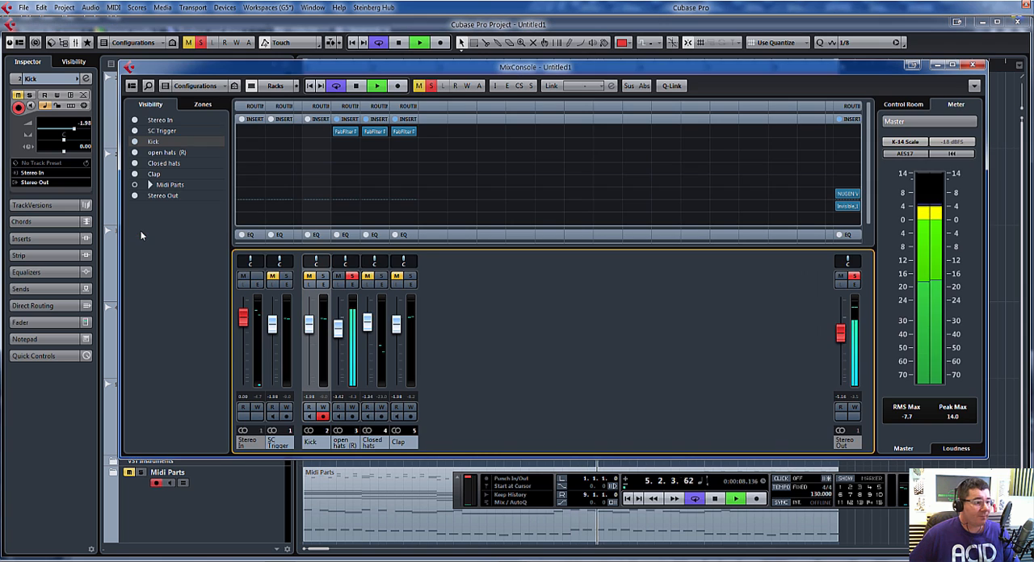
pyautogui.click(350, 134)
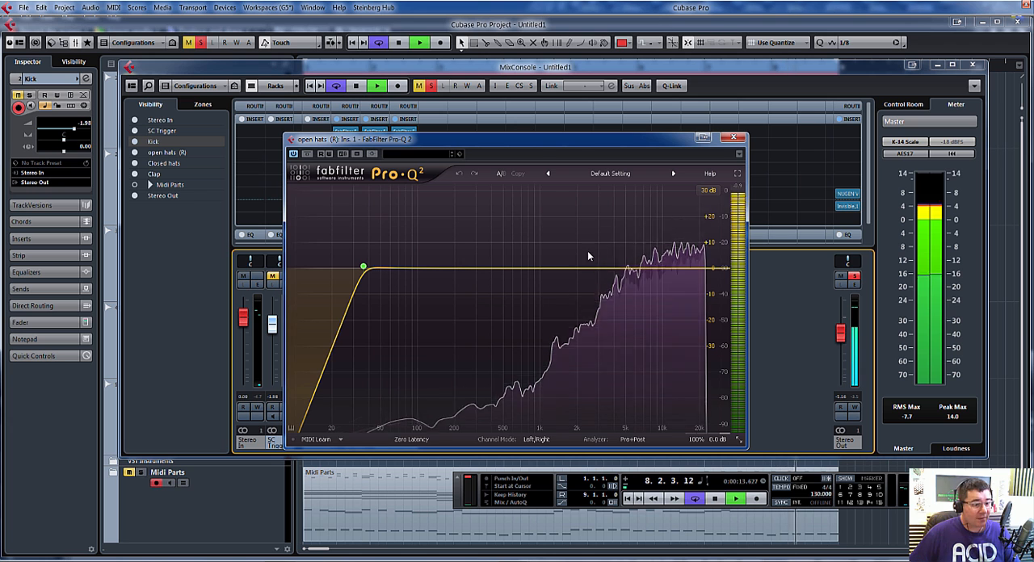
pyautogui.moveTo(365, 268)
pyautogui.mouseDown()
pyautogui.moveTo(477, 292)
pyautogui.moveTo(557, 269)
pyautogui.mouseUp()
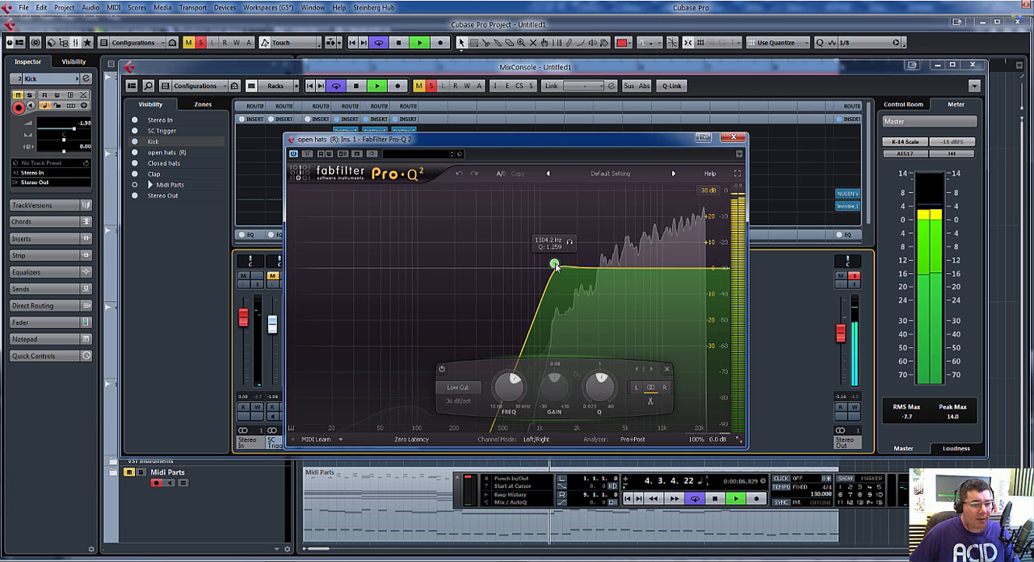
# Step: Add a high cut band with a 30 dB/oct slope at the upper end of the open hats EQ
pyautogui.click(705, 272)
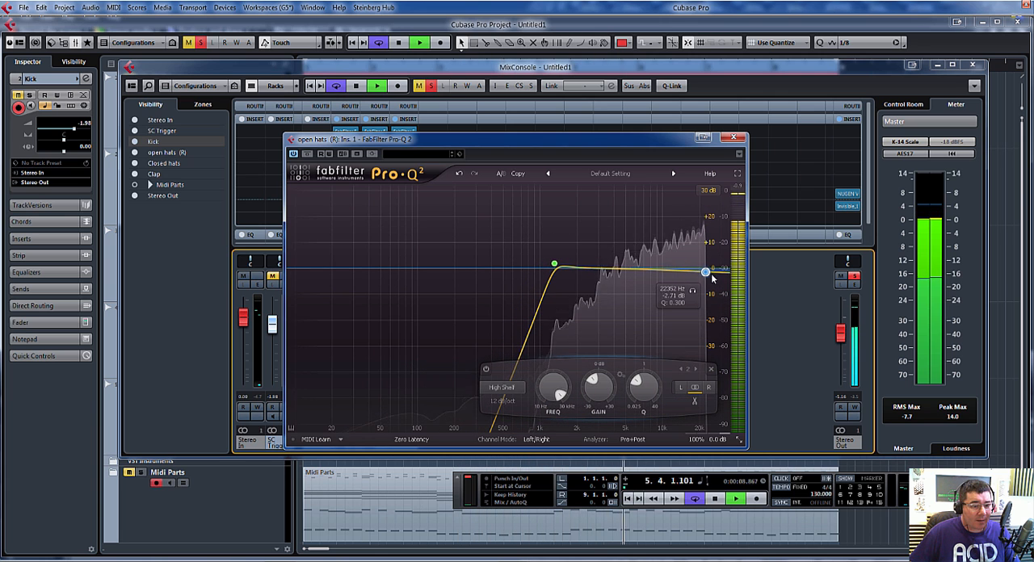
pyautogui.moveTo(711, 278); pyautogui.dragTo(721, 271)
pyautogui.click(504, 389)
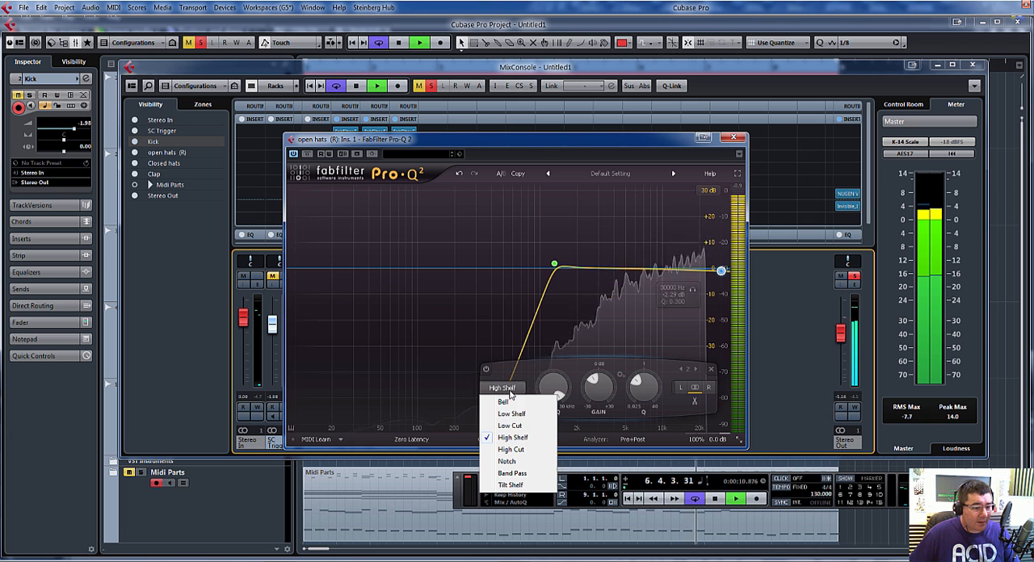
pyautogui.click(525, 450)
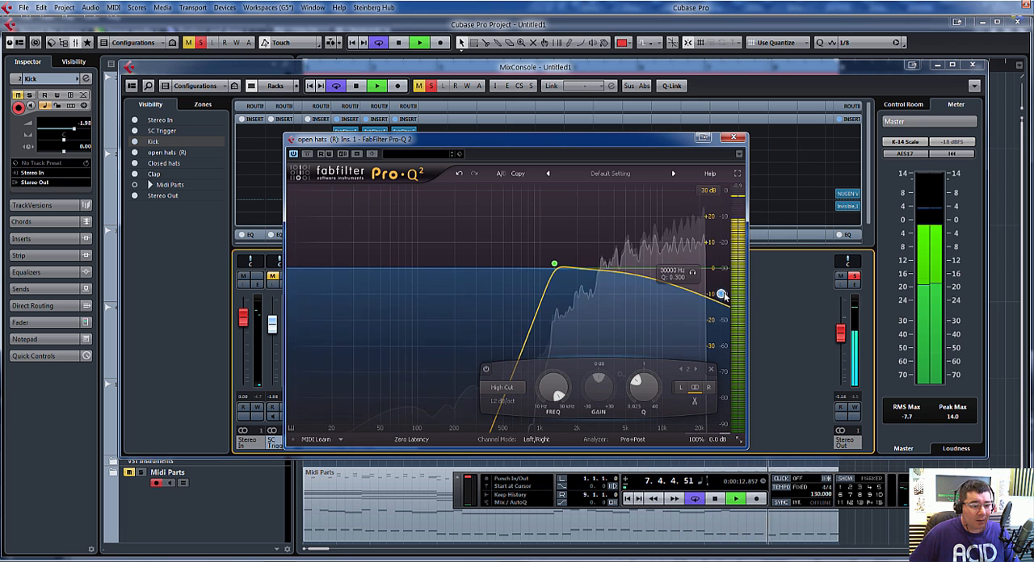
pyautogui.click(502, 401)
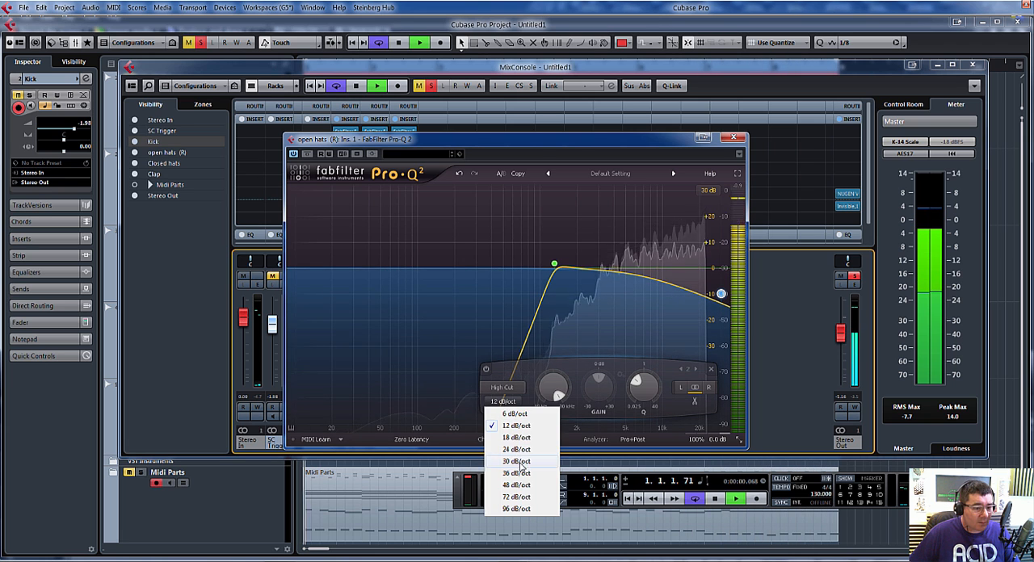
pyautogui.click(517, 461)
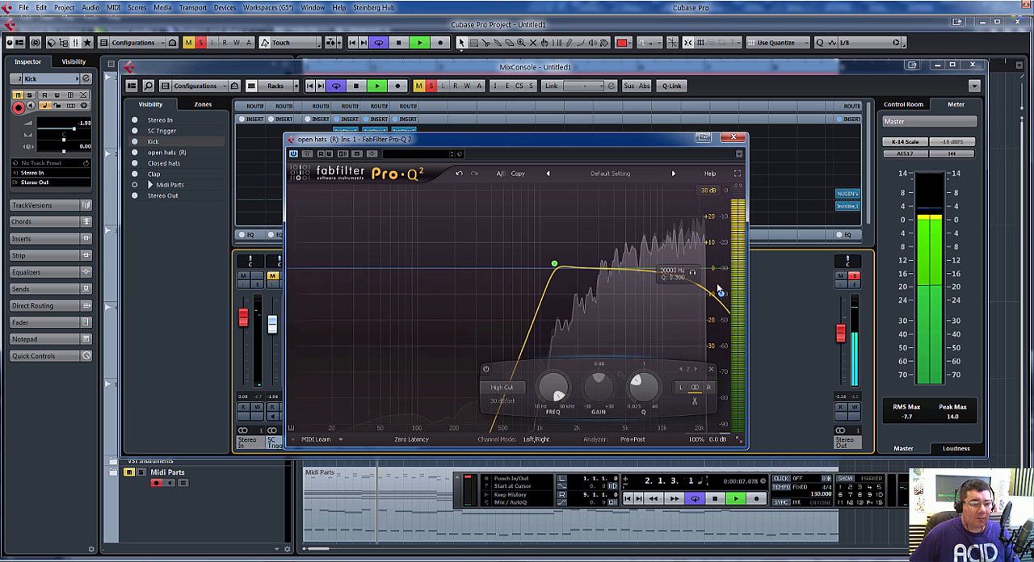
# Step: Lower the open hats' high cut frequency and add a bell dip of about 2.7 dB at about 12036 Hz with Q about 3.5
pyautogui.moveTo(719, 287); pyautogui.dragTo(646, 276)
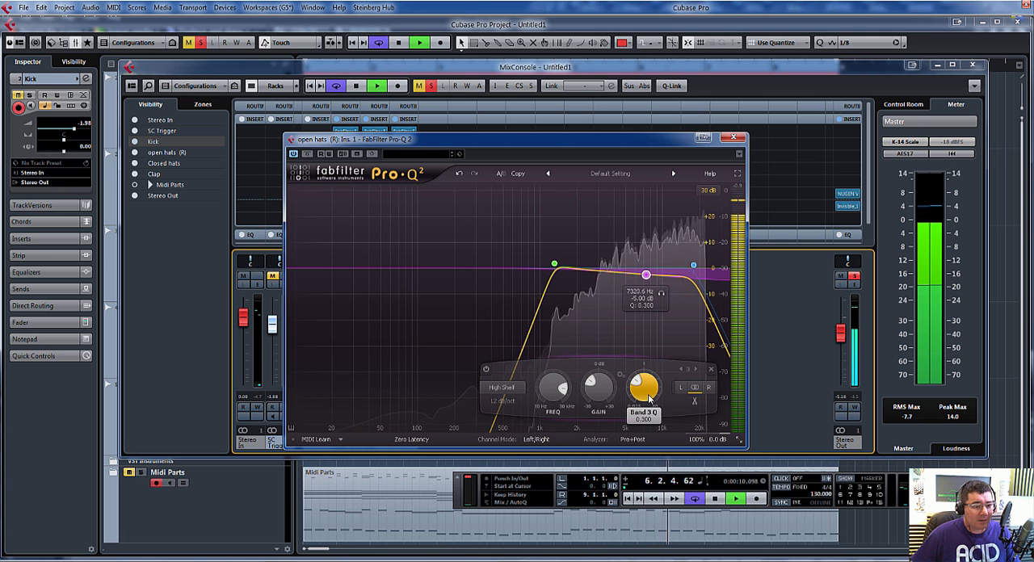
pyautogui.moveTo(649, 398); pyautogui.dragTo(639, 421)
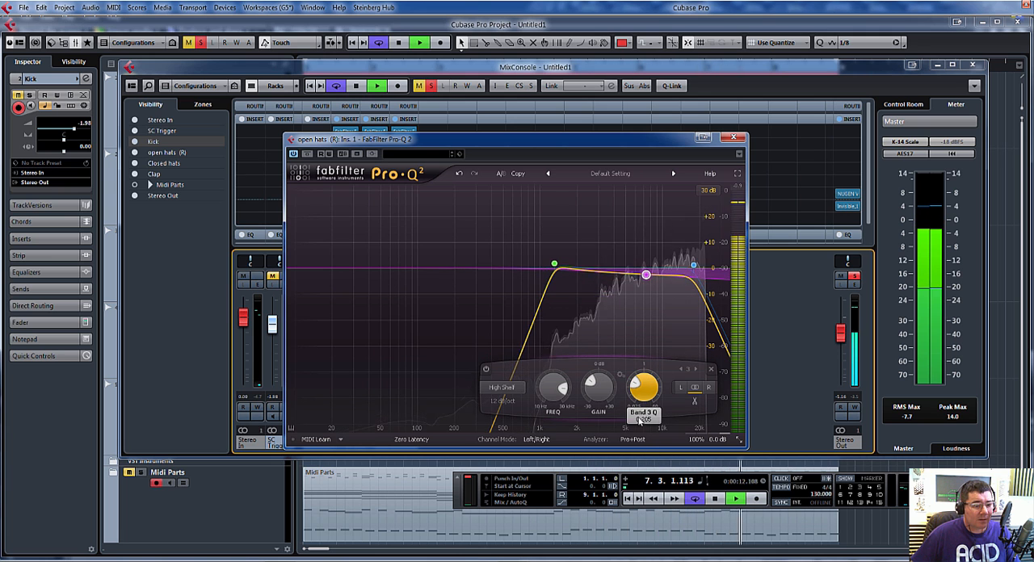
pyautogui.click(502, 389)
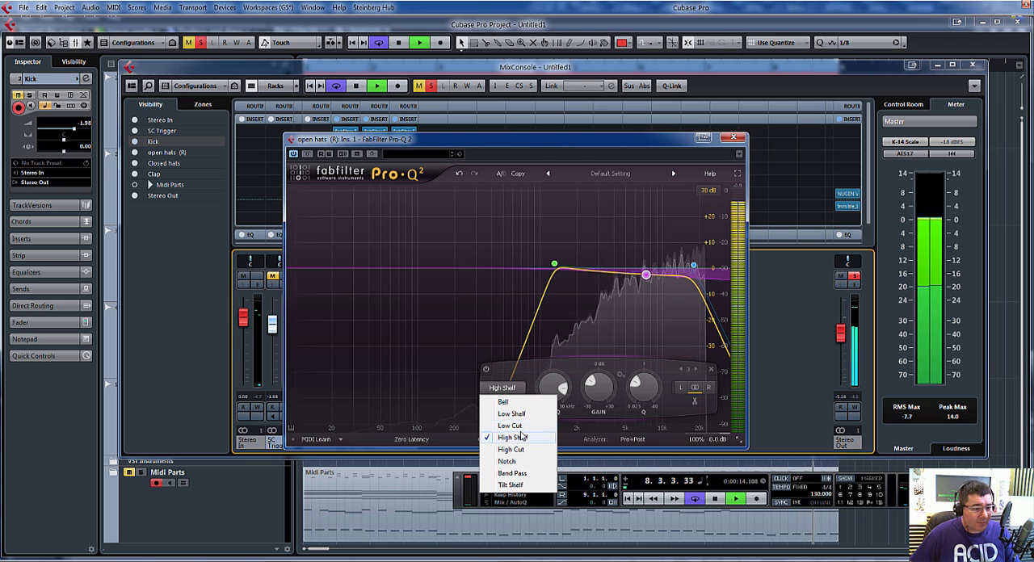
pyautogui.click(504, 402)
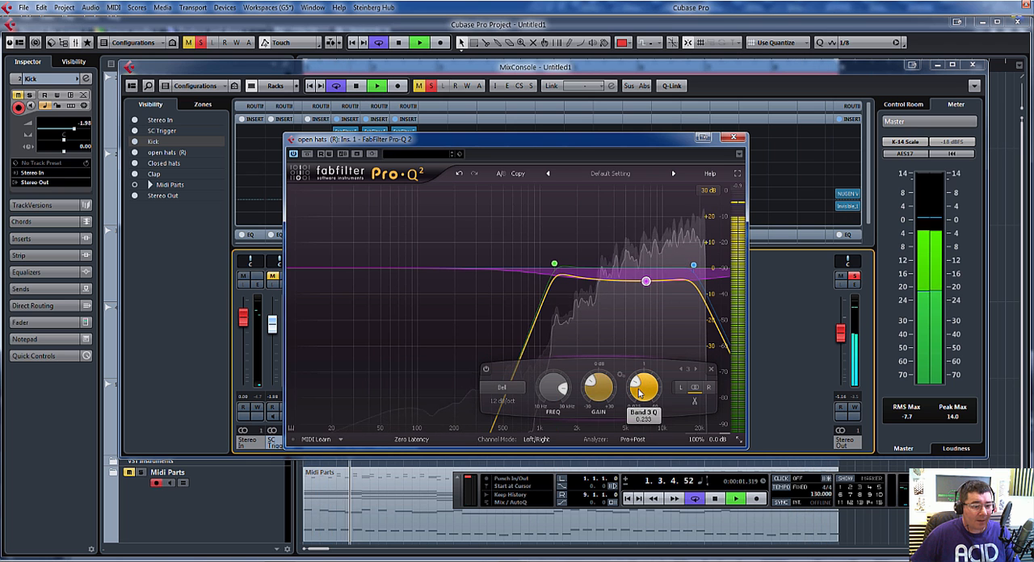
pyautogui.moveTo(652, 343); pyautogui.dragTo(652, 341)
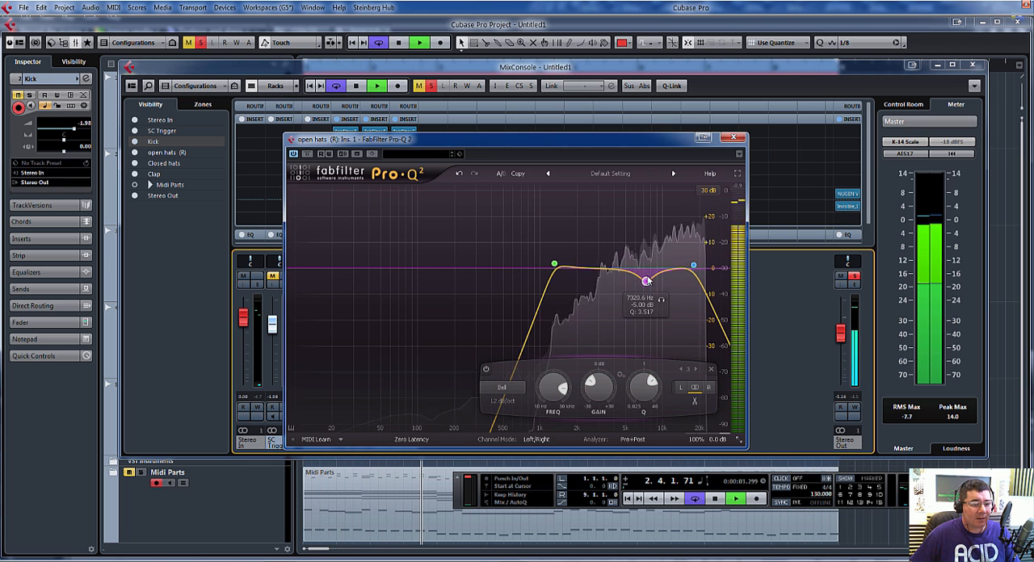
pyautogui.moveTo(649, 281); pyautogui.dragTo(676, 274)
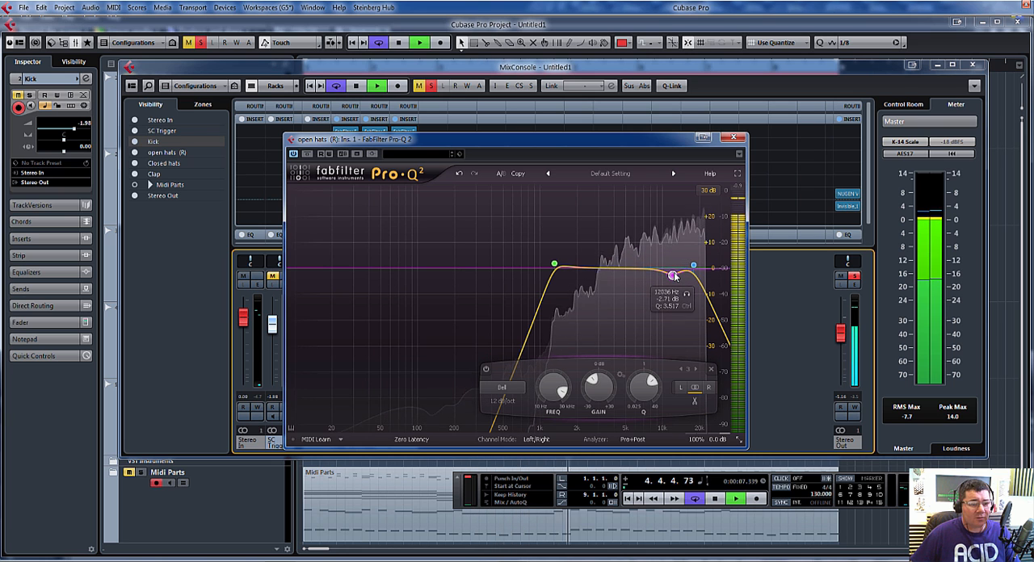
pyautogui.click(733, 138)
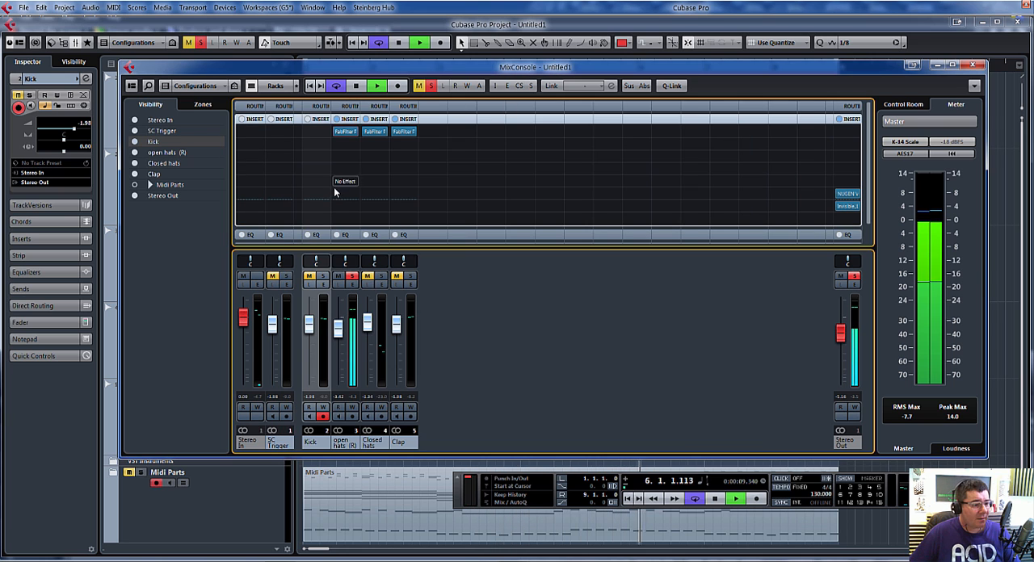
# Step: Solo the closed hats channel instead of the open hats and raise its fader to 3.52 dB
pyautogui.click(381, 277)
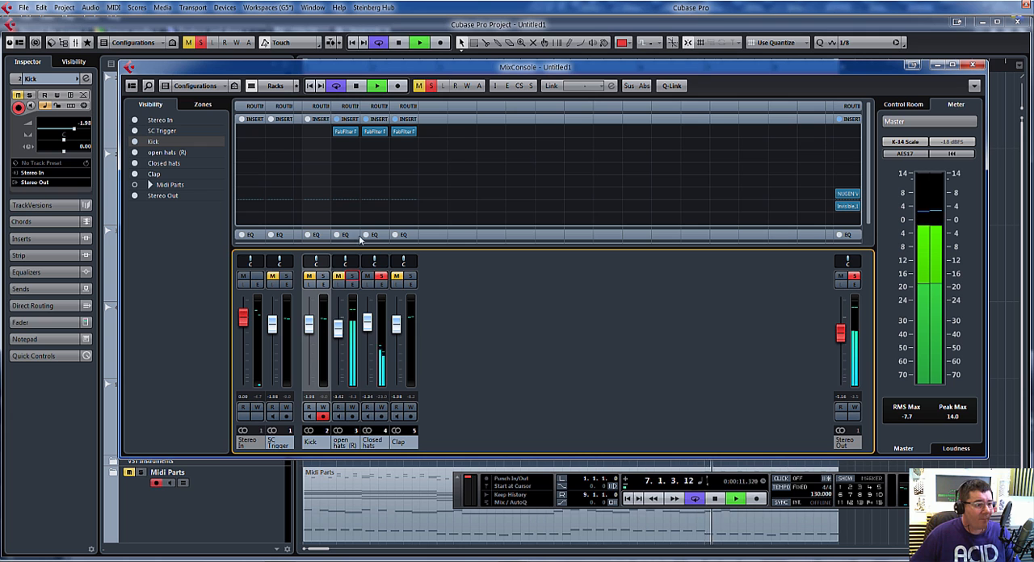
pyautogui.moveTo(369, 325); pyautogui.dragTo(370, 322)
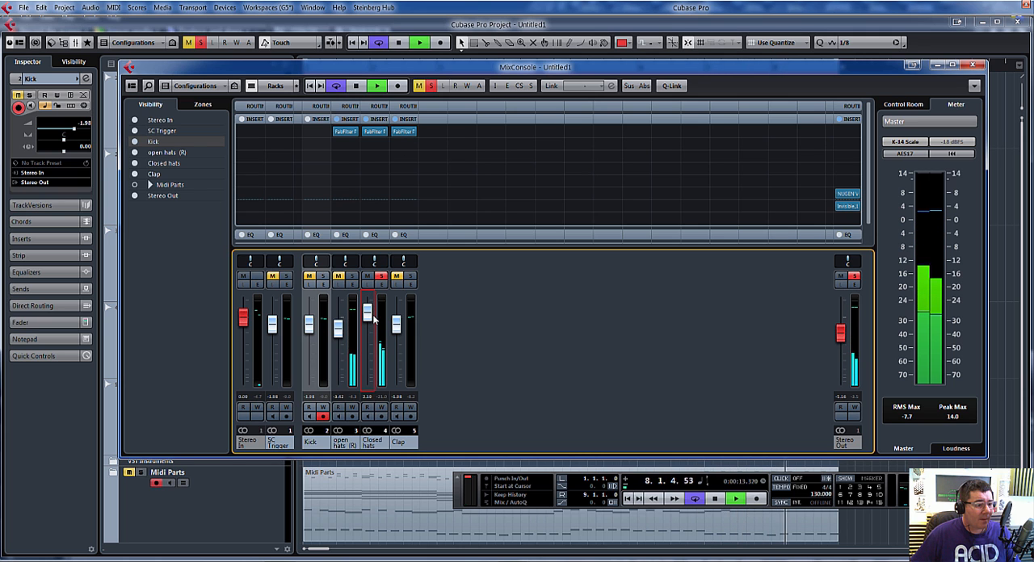
# Step: In the closed hats' Pro-Q 2, raise the low cut to about 500 Hz and add a 5 dB bell boost at about 6547 Hz
pyautogui.click(376, 136)
pyautogui.moveTo(363, 268); pyautogui.dragTo(505, 277)
pyautogui.moveTo(582, 270); pyautogui.dragTo(644, 261)
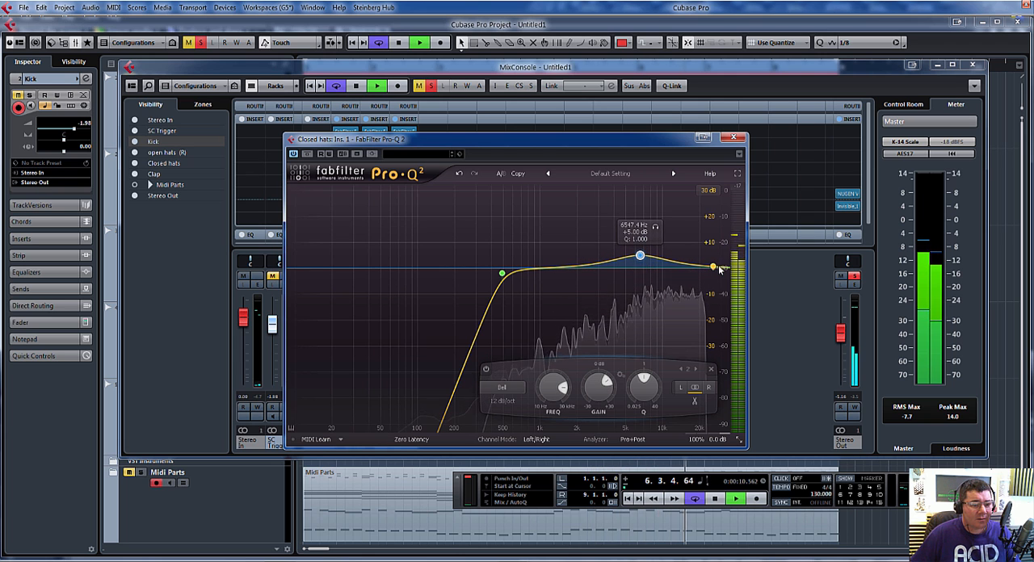
# Step: Add a 30 dB/oct high cut at about 19392 Hz to the closed hats EQ and close the plug-in window
pyautogui.click(719, 269)
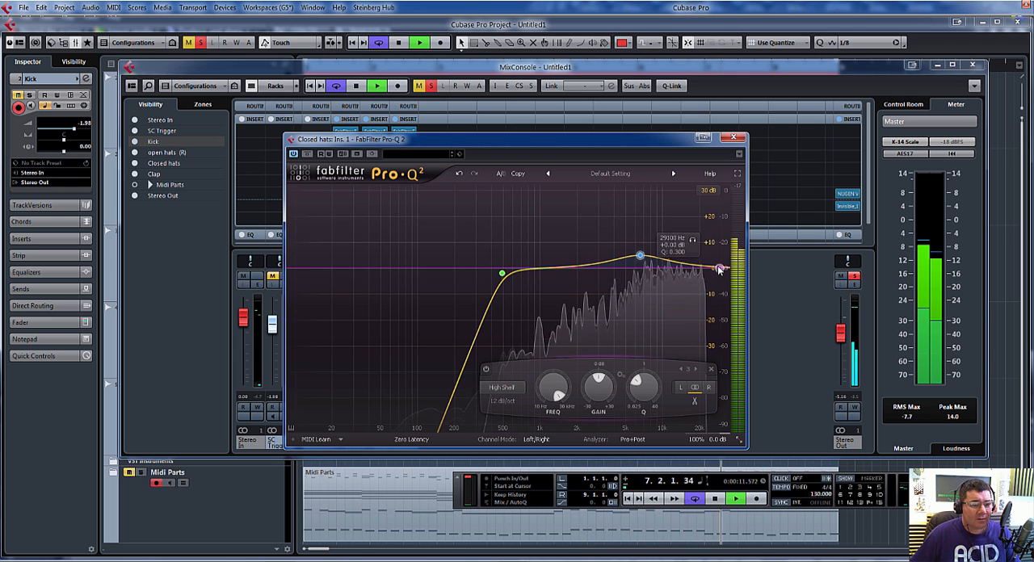
pyautogui.click(501, 387)
pyautogui.click(505, 456)
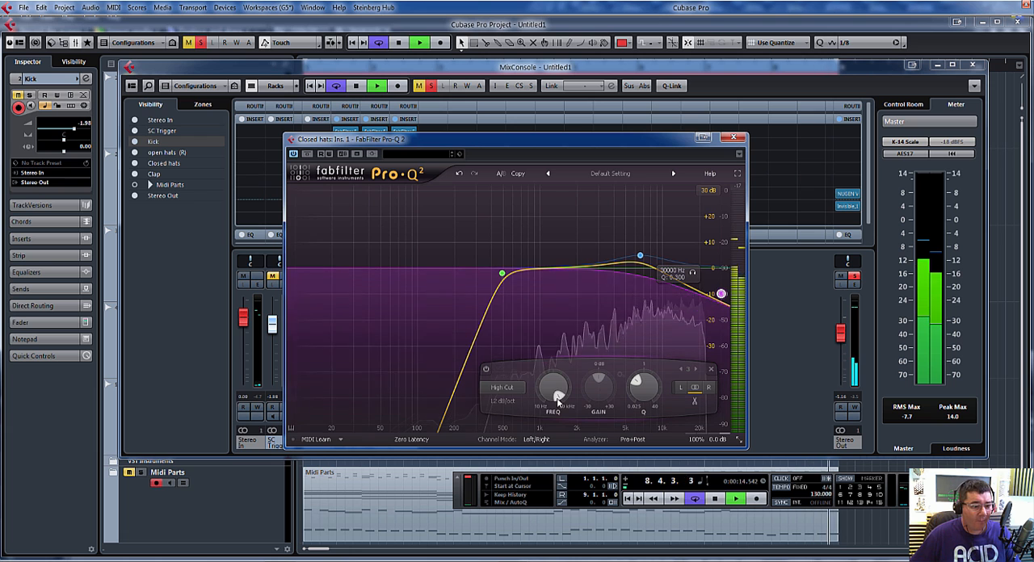
pyautogui.click(502, 402)
pyautogui.click(516, 462)
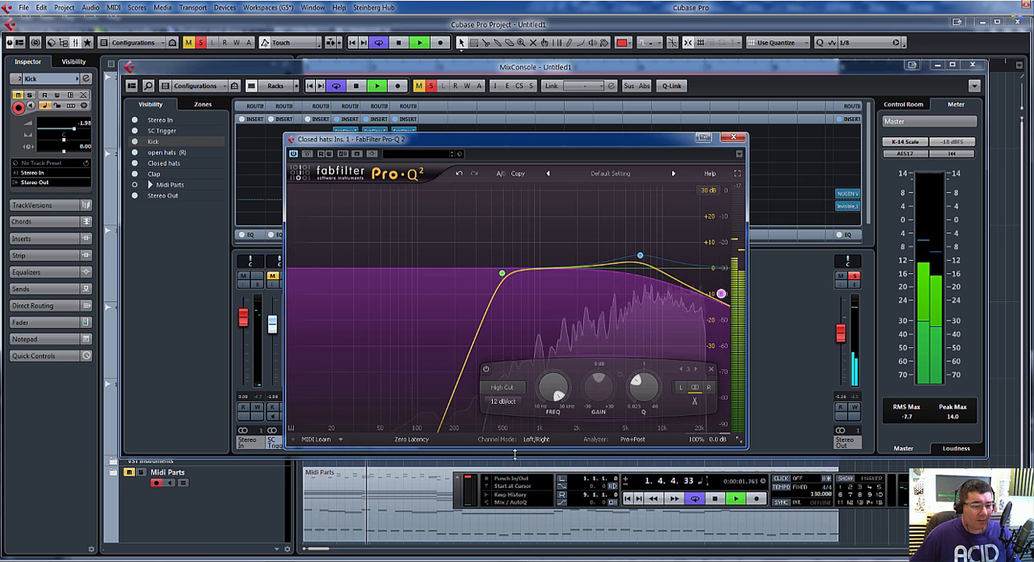
pyautogui.moveTo(722, 293); pyautogui.dragTo(697, 265)
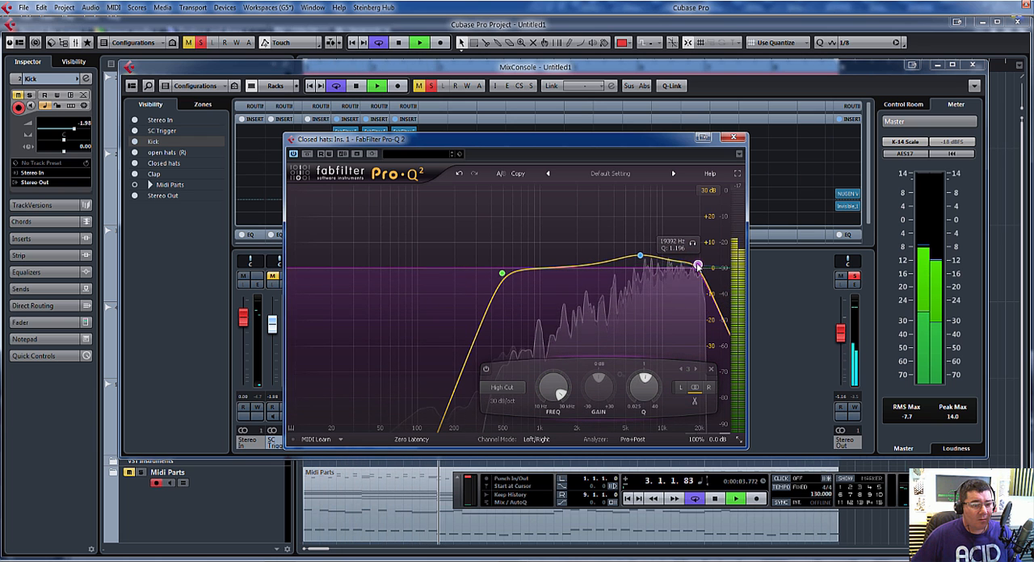
pyautogui.click(795, 170)
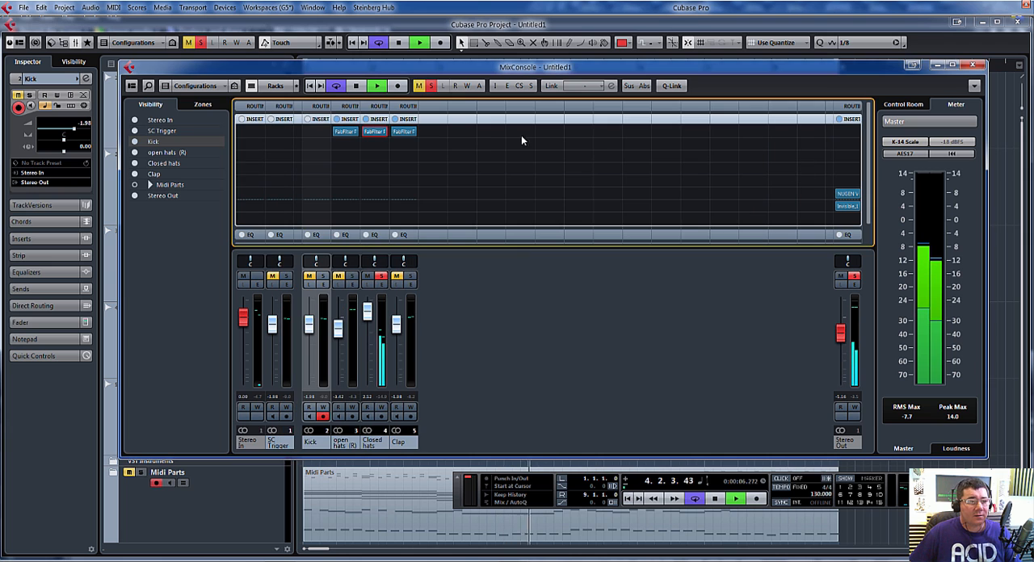
# Step: Solo the clap channel instead of the closed hats and raise the low cut in its Pro-Q 2 to about 400 Hz
pyautogui.click(410, 277)
pyautogui.click(383, 277)
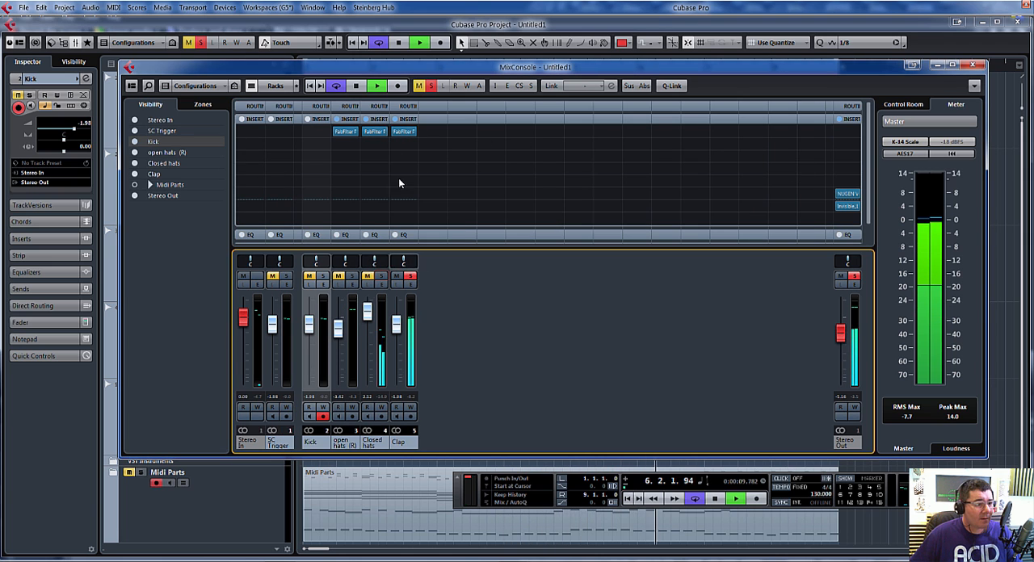
pyautogui.click(404, 133)
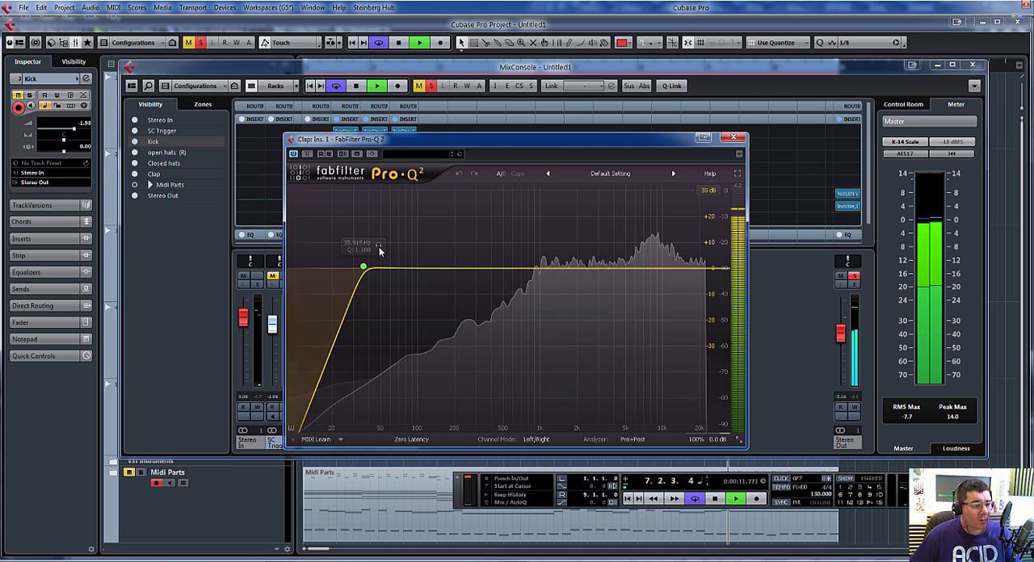
pyautogui.moveTo(374, 271); pyautogui.dragTo(484, 272)
# Step: Add a high cut with a 36 dB/oct slope at about 17521 Hz to the clap EQ
pyautogui.doubleClick(715, 278)
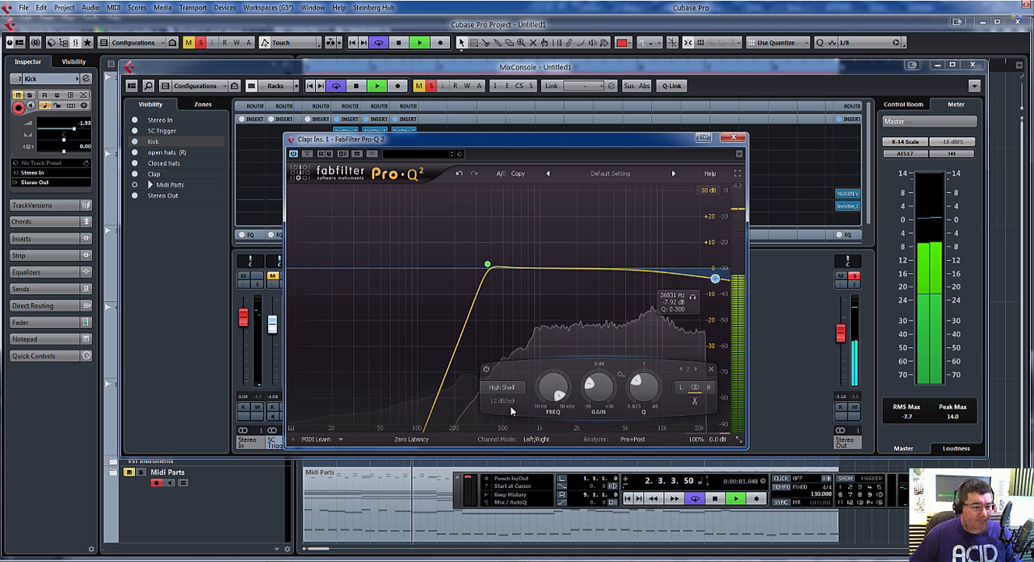
pyautogui.click(504, 388)
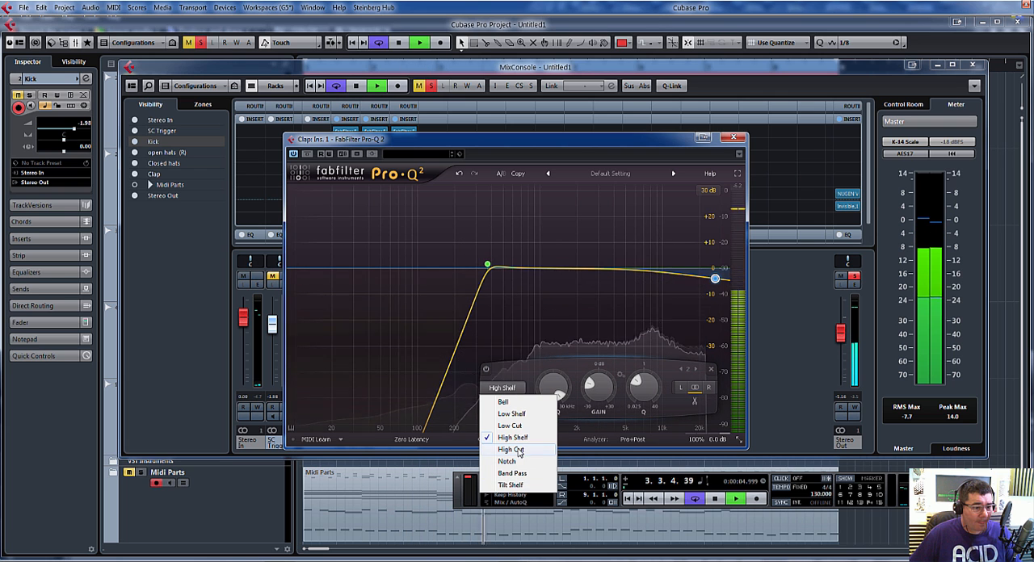
pyautogui.click(512, 454)
pyautogui.click(503, 400)
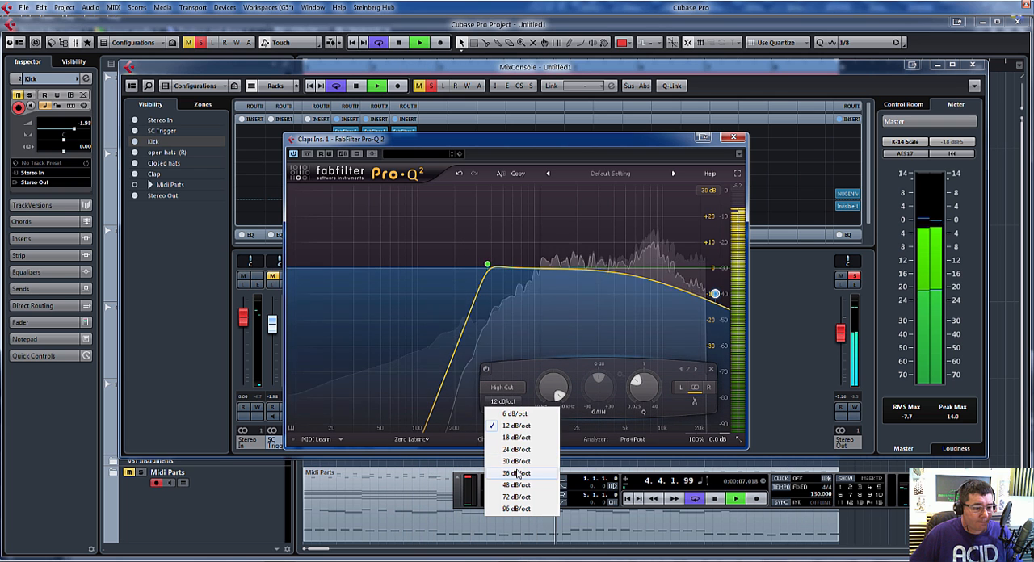
pyautogui.click(515, 488)
pyautogui.moveTo(714, 293); pyautogui.dragTo(694, 266)
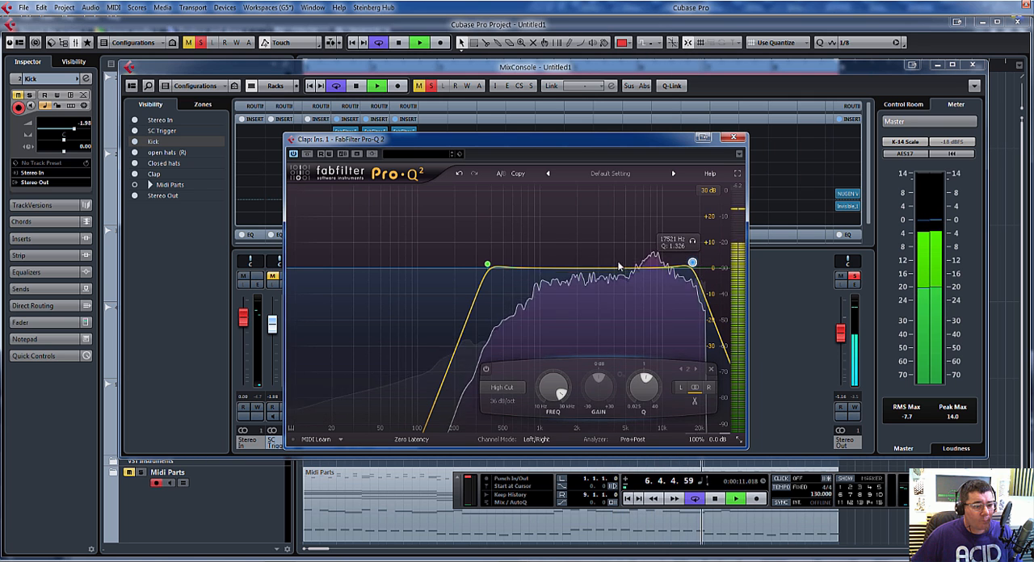
# Step: Add a bell cut of about 1 dB at about 9435 Hz and a bell boost of about 3.1 dB at about 4105 Hz to the clap EQ
pyautogui.click(659, 272)
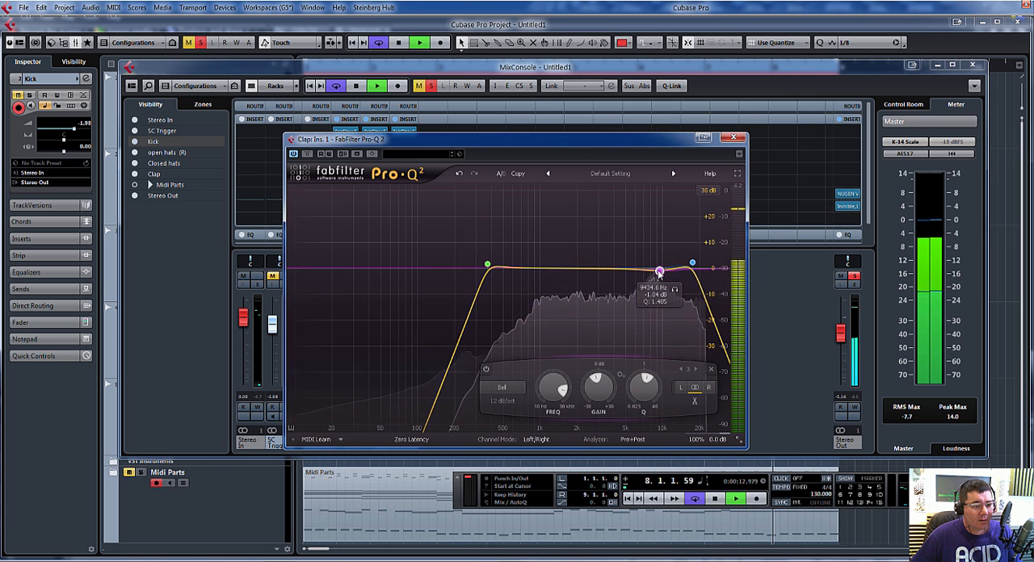
pyautogui.moveTo(626, 270); pyautogui.dragTo(616, 262)
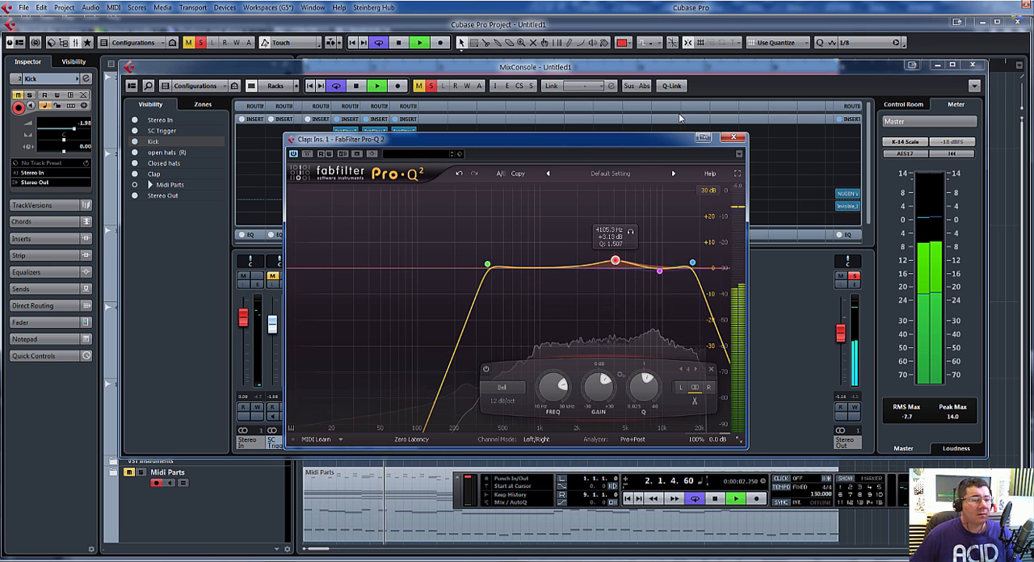
pyautogui.click(733, 138)
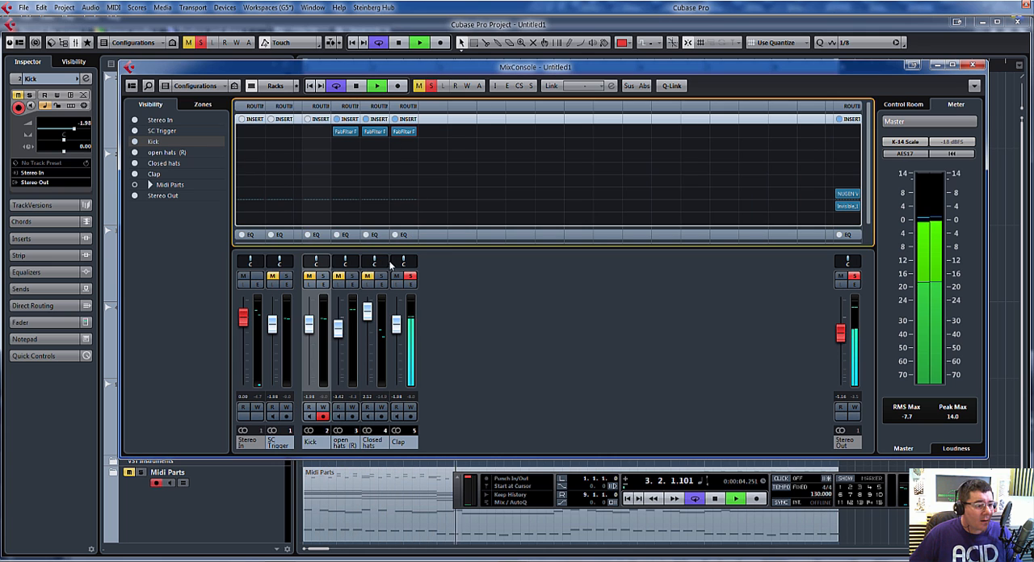
# Step: Take the clap out of solo and pull the open hats, closed hats and clap faders fully down, with the kick at about -1.49 dB
pyautogui.click(411, 277)
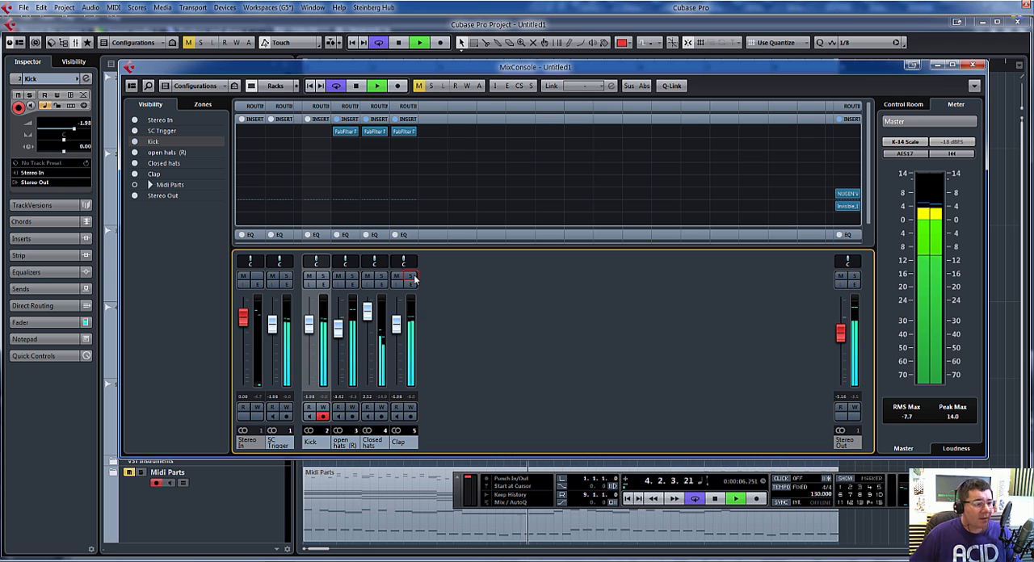
pyautogui.moveTo(338, 327); pyautogui.dragTo(337, 381)
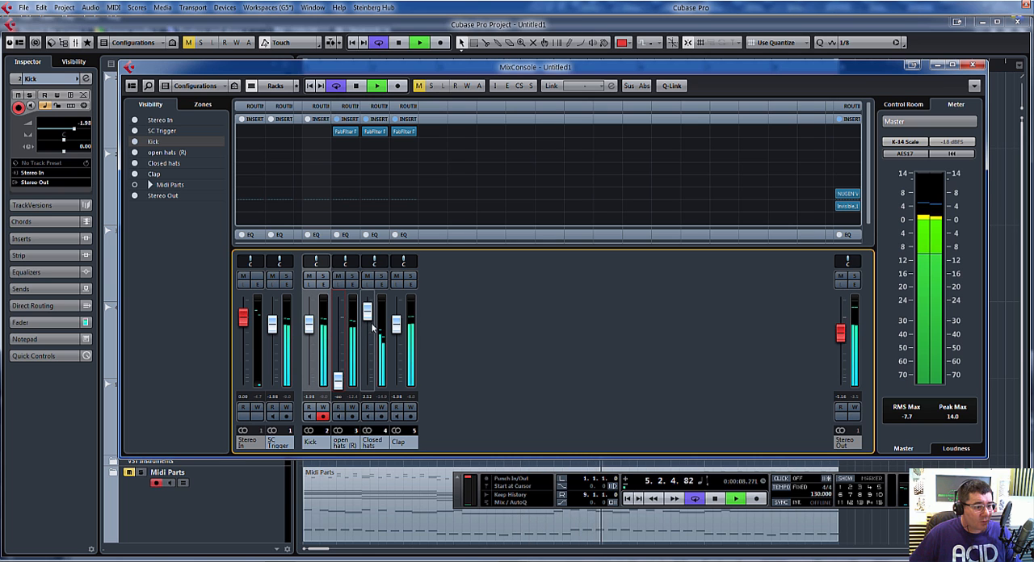
pyautogui.moveTo(367, 313); pyautogui.dragTo(378, 426)
pyautogui.moveTo(401, 326); pyautogui.dragTo(401, 381)
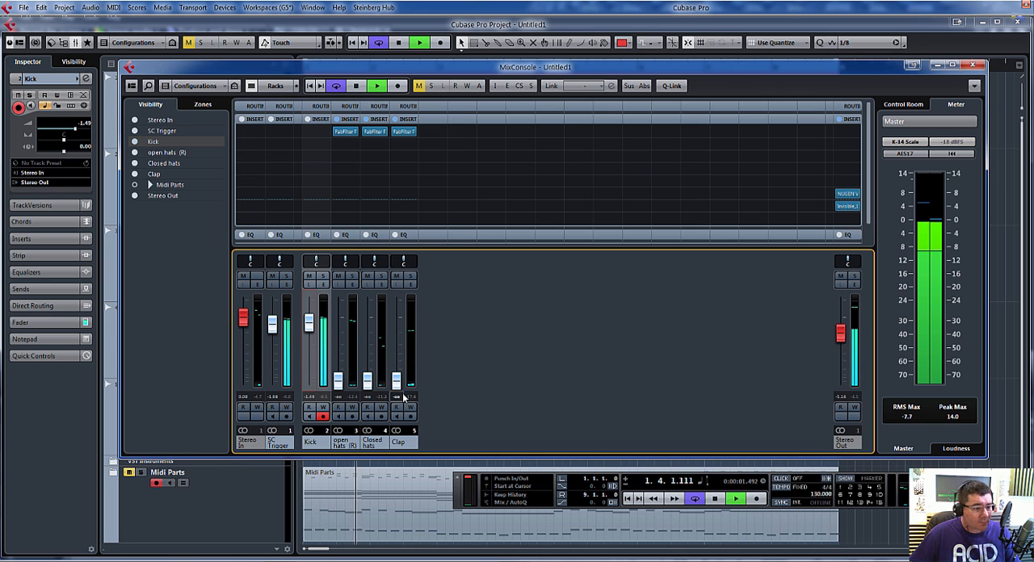
# Step: Rebalance the drums by raising the clap to about -7.2 dB, closed hats to about -2 dB and open hats to about -11.3 dB
pyautogui.moveTo(397, 380); pyautogui.dragTo(401, 353)
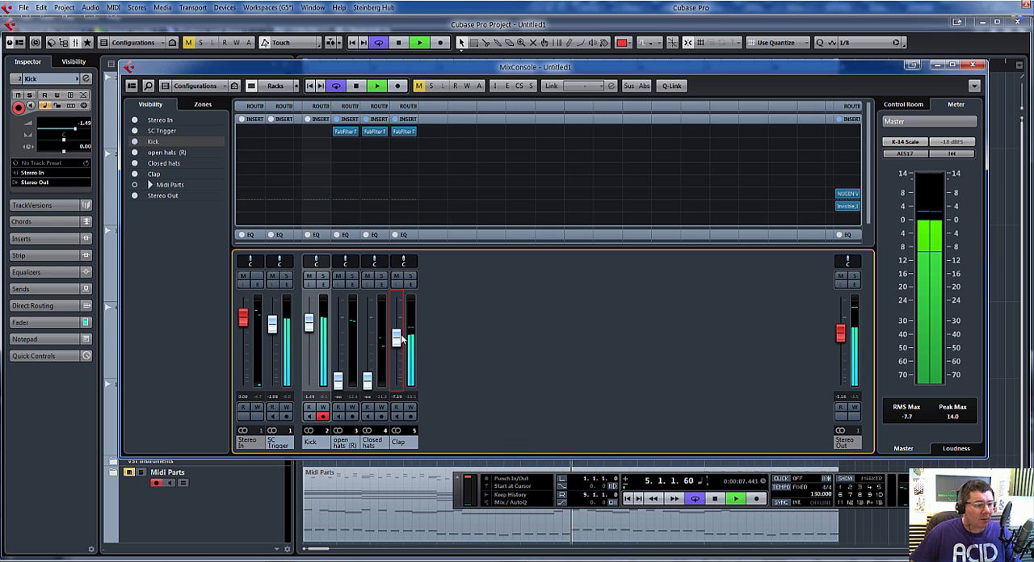
pyautogui.moveTo(367, 386); pyautogui.dragTo(374, 373)
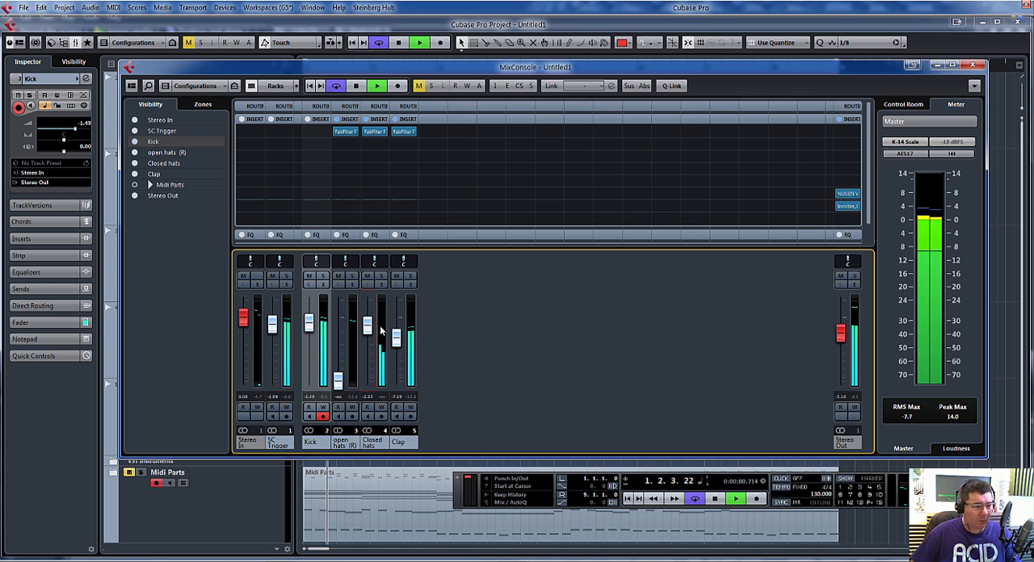
pyautogui.moveTo(337, 380); pyautogui.dragTo(347, 349)
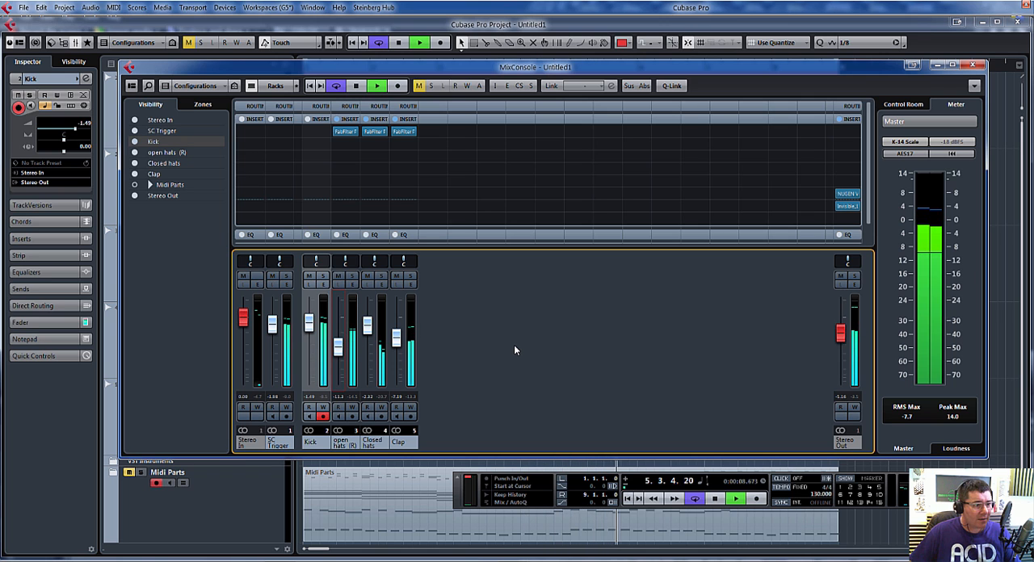
pyautogui.press('space')
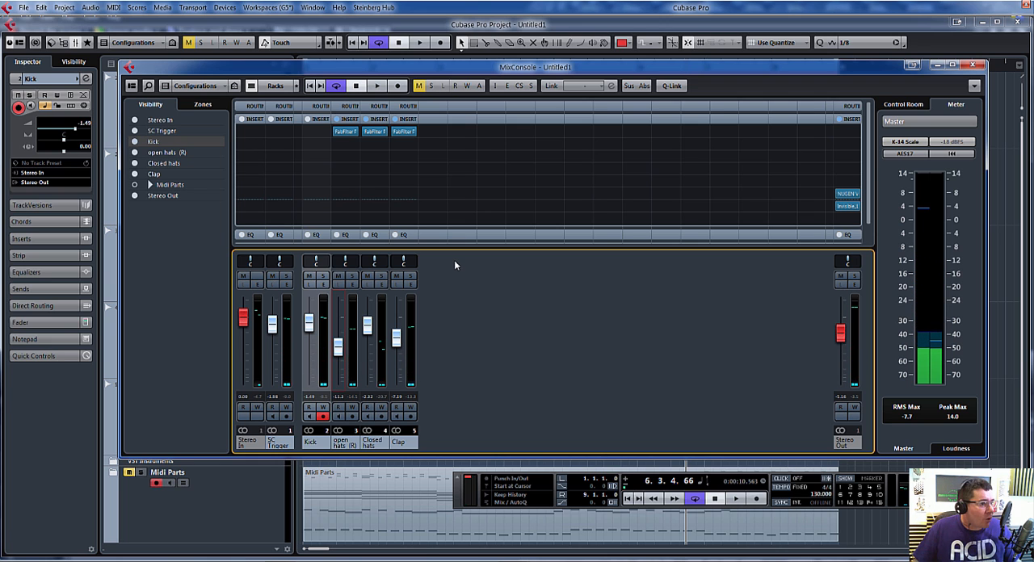
# Step: Solo the closed hats channel and insert the Sound Toys FilterFreak1 effect in its second insert slot
pyautogui.click(383, 279)
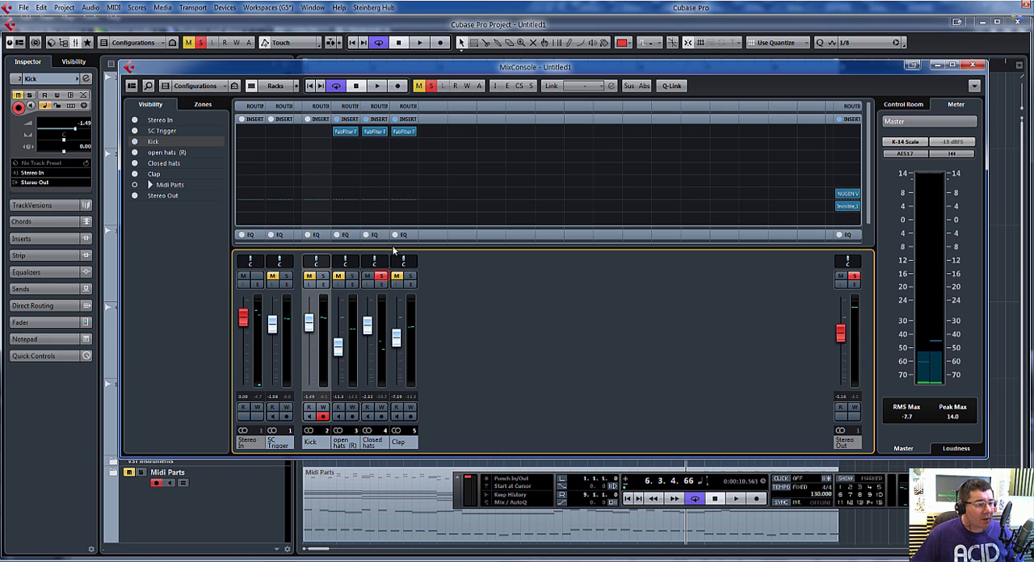
pyautogui.click(387, 144)
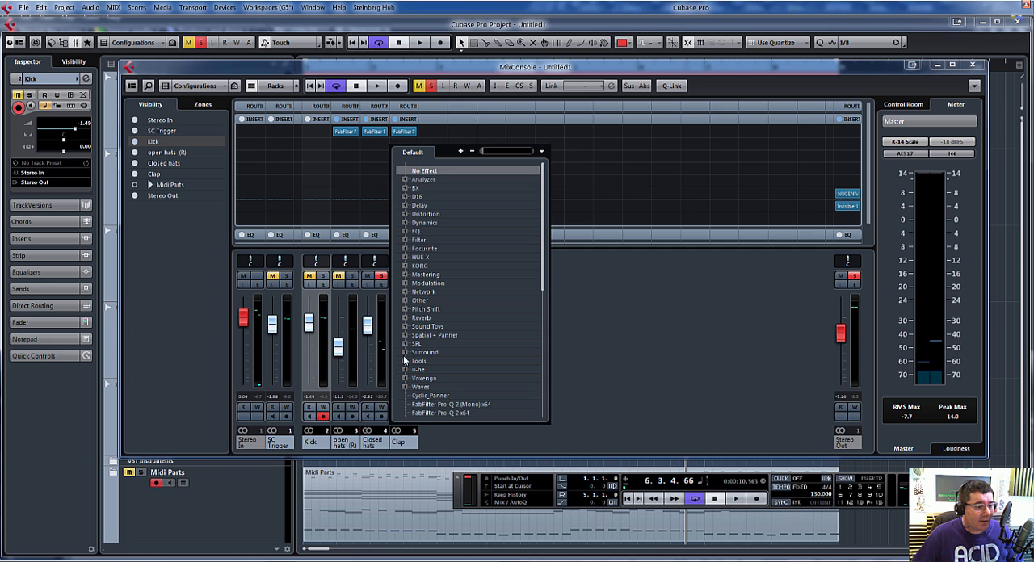
pyautogui.click(405, 326)
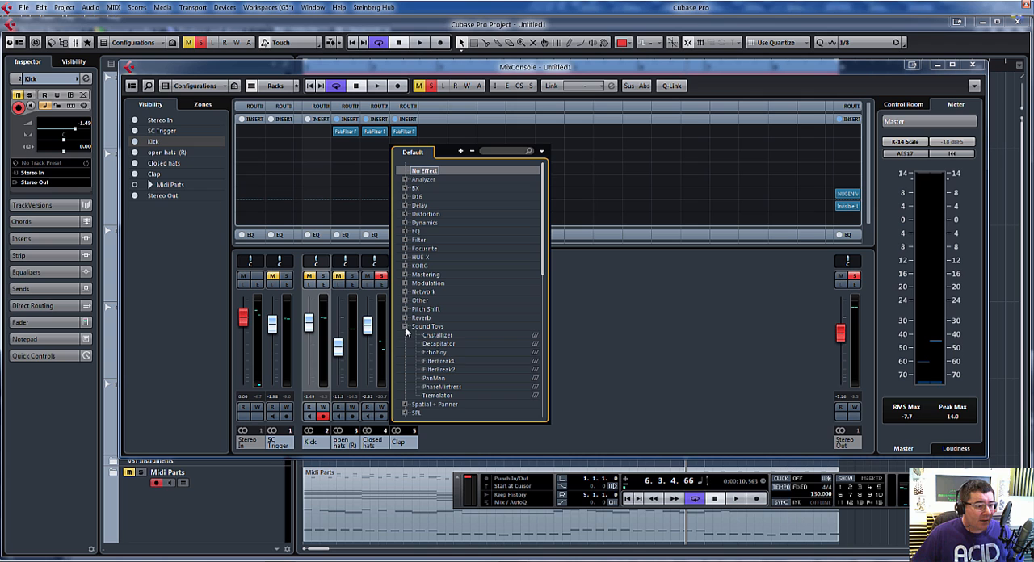
pyautogui.click(446, 362)
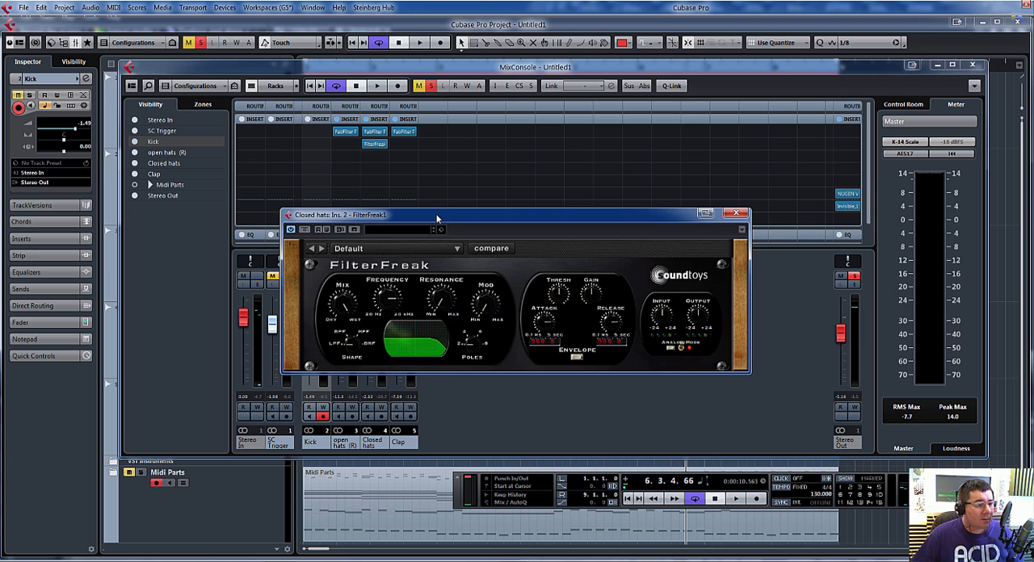
pyautogui.moveTo(435, 215); pyautogui.dragTo(606, 187)
# Step: During playback, raise the closed hats fader to about 5 dB and set FilterFreak's modulation mode to Rhythm
pyautogui.press('space')
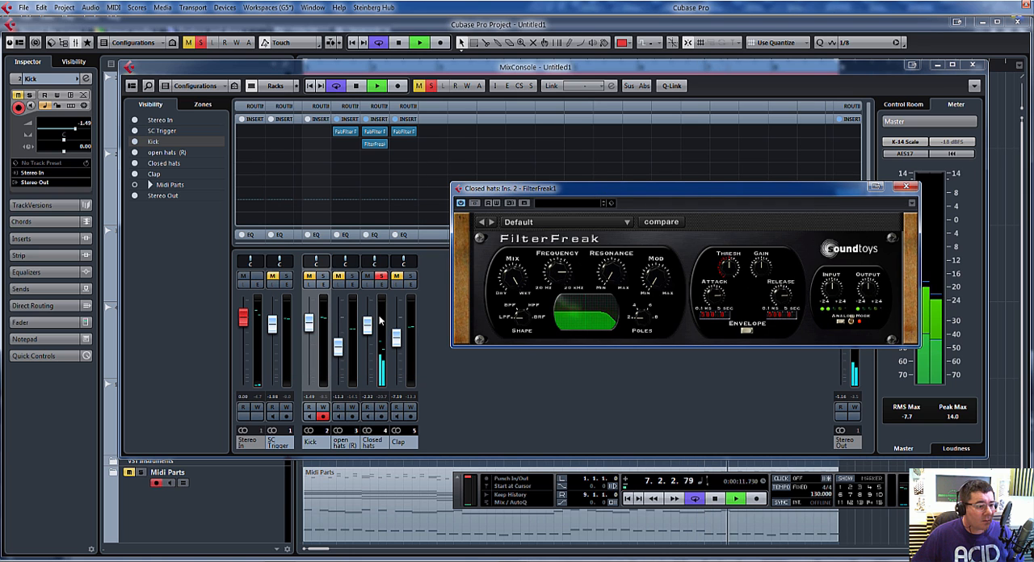
pyautogui.moveTo(368, 328); pyautogui.dragTo(372, 303)
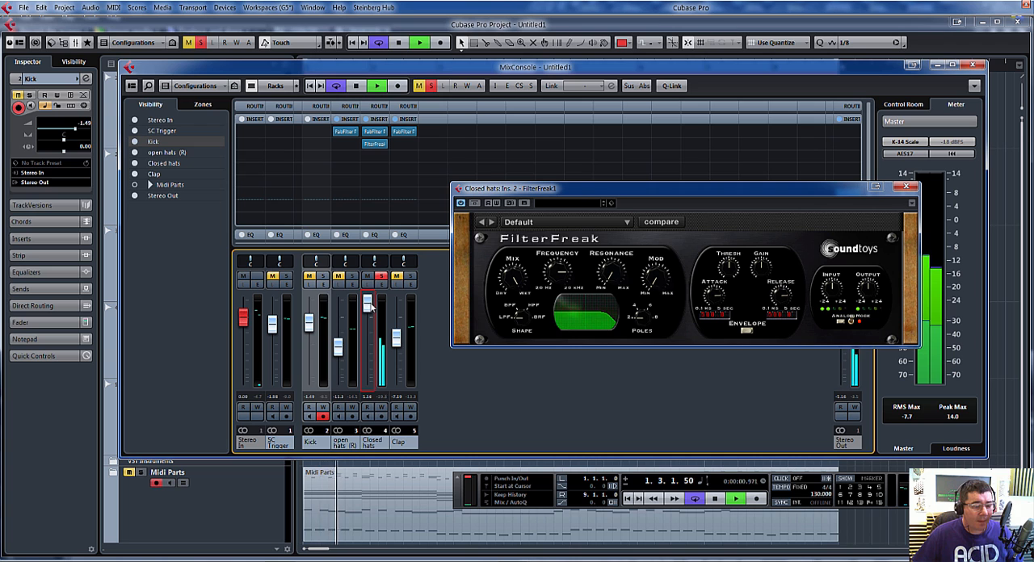
pyautogui.click(748, 323)
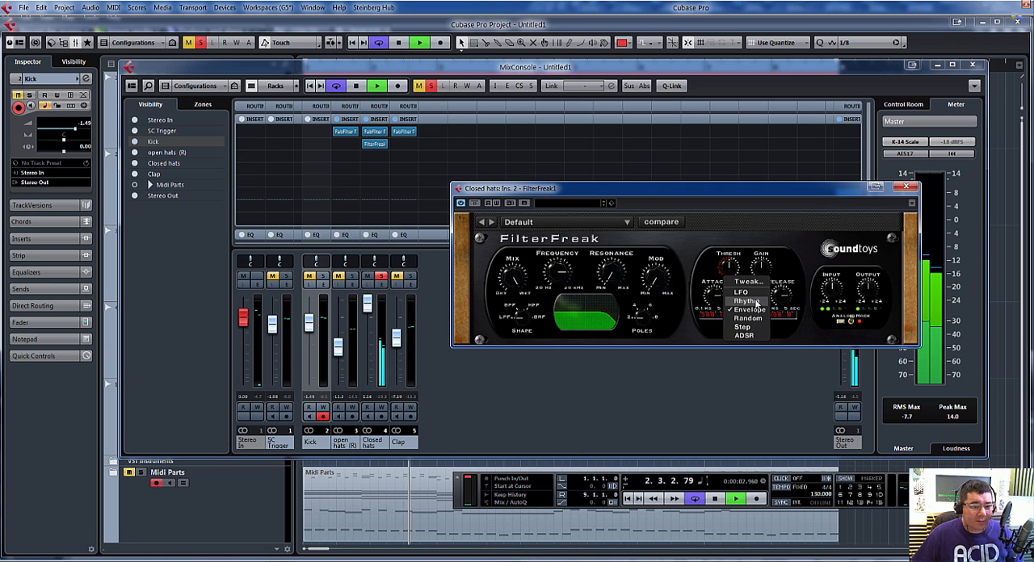
pyautogui.click(750, 300)
pyautogui.click(746, 331)
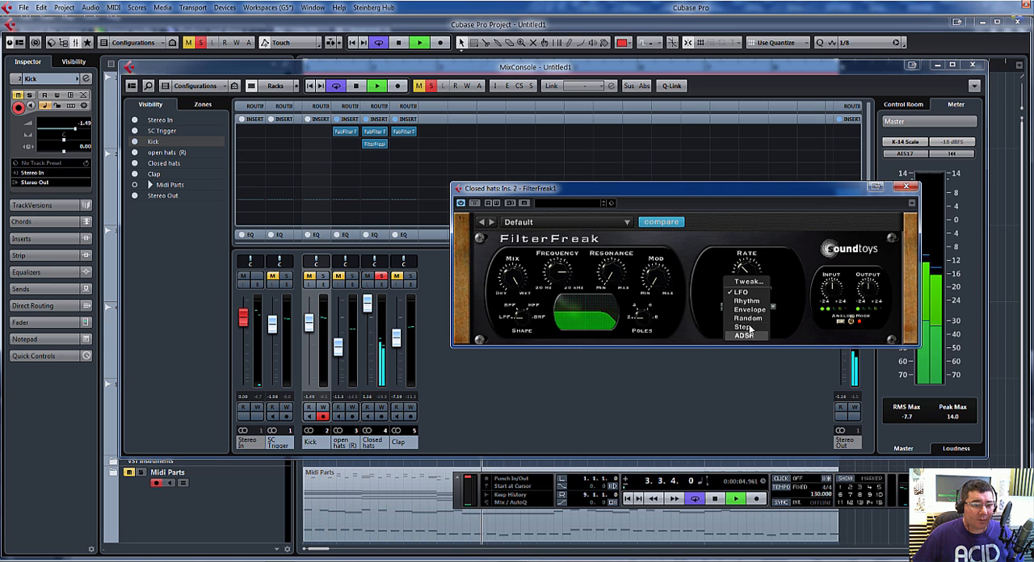
pyautogui.click(755, 303)
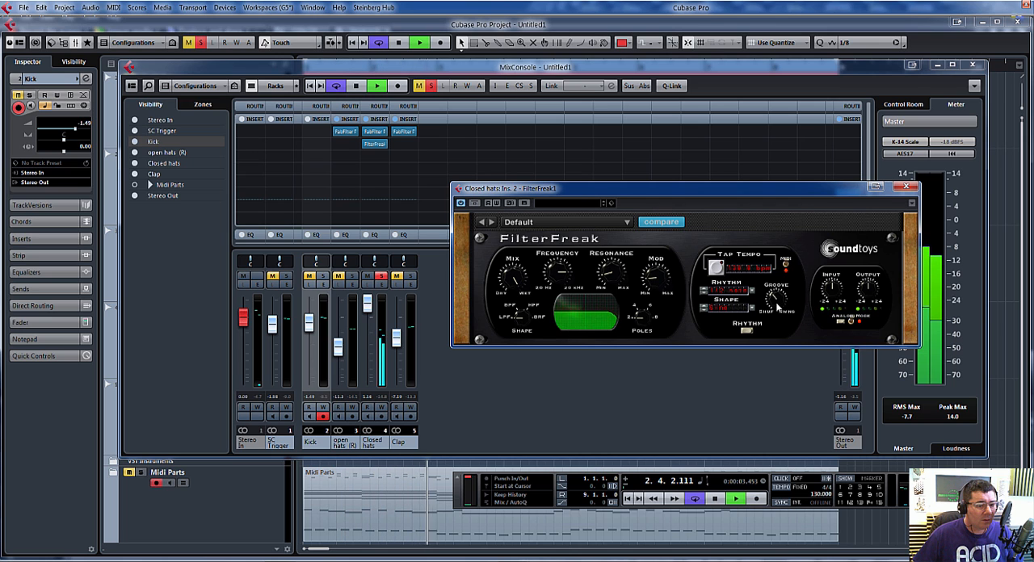
# Step: Open FilterFreak's Rhythm Shape Editor from the Sine shape and change the waveform's curve mode and smoothing
pyautogui.click(752, 310)
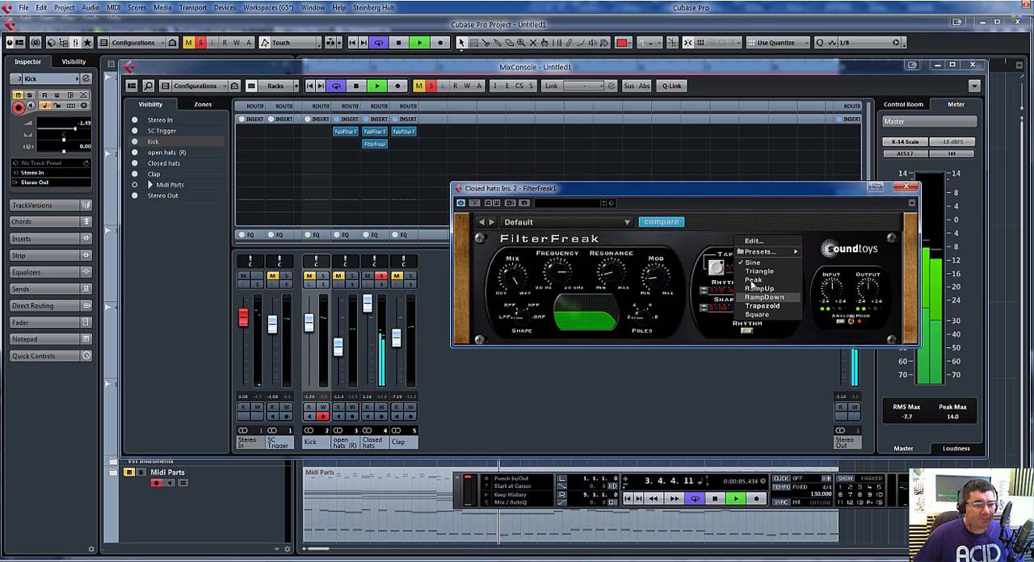
pyautogui.click(758, 242)
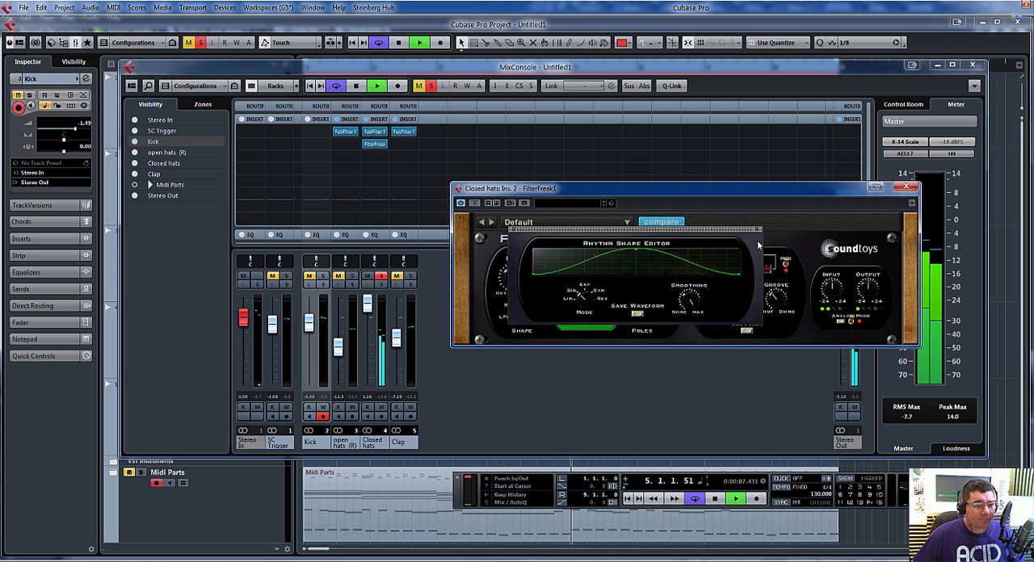
pyautogui.moveTo(591, 301); pyautogui.dragTo(591, 287)
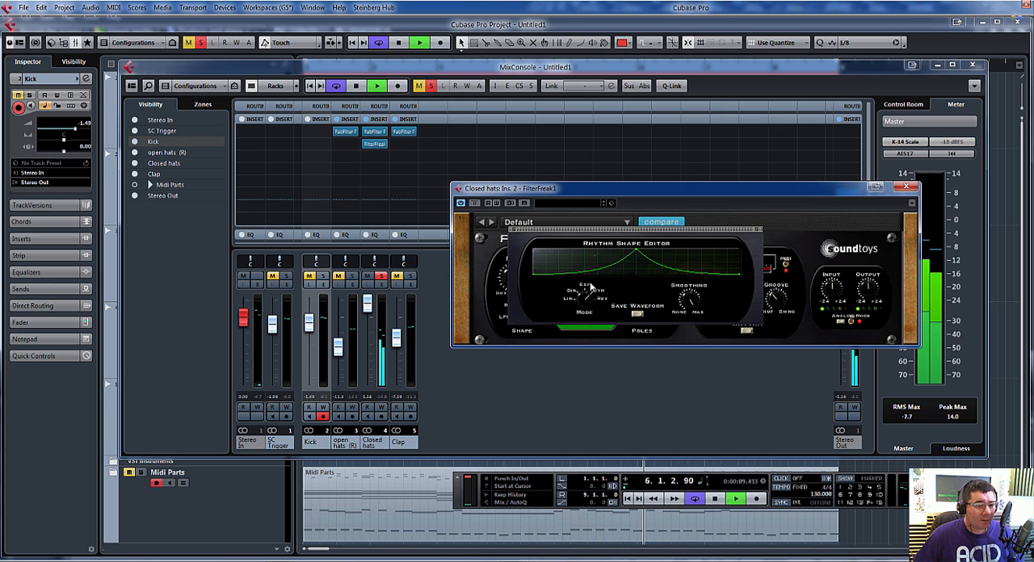
pyautogui.moveTo(681, 311); pyautogui.dragTo(691, 325)
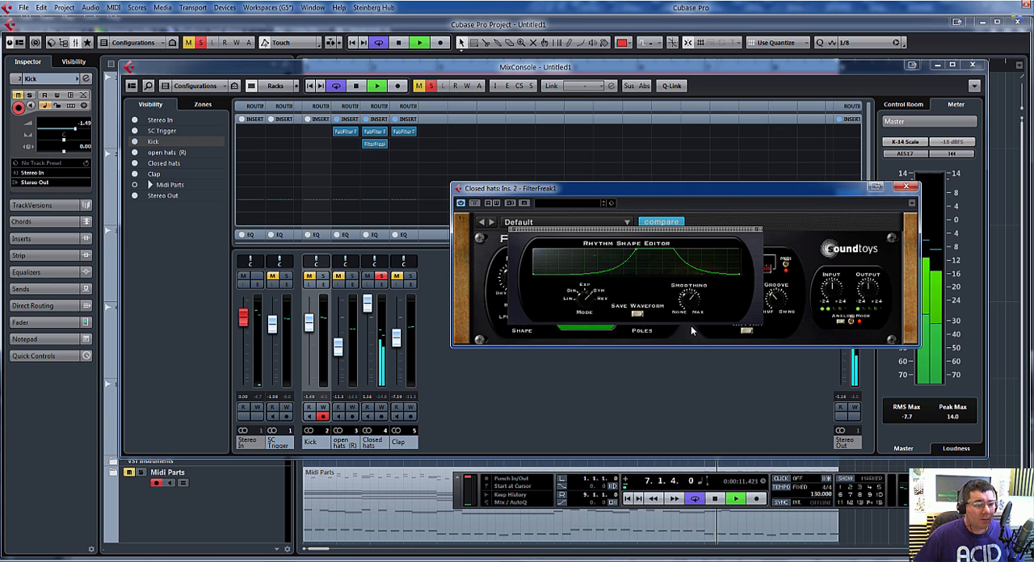
# Step: Switch the rhythm waveform to a mode with a rounded falling half, readjust the smoothing, and close the editor and FilterFreak
pyautogui.moveTo(694, 230); pyautogui.dragTo(834, 215)
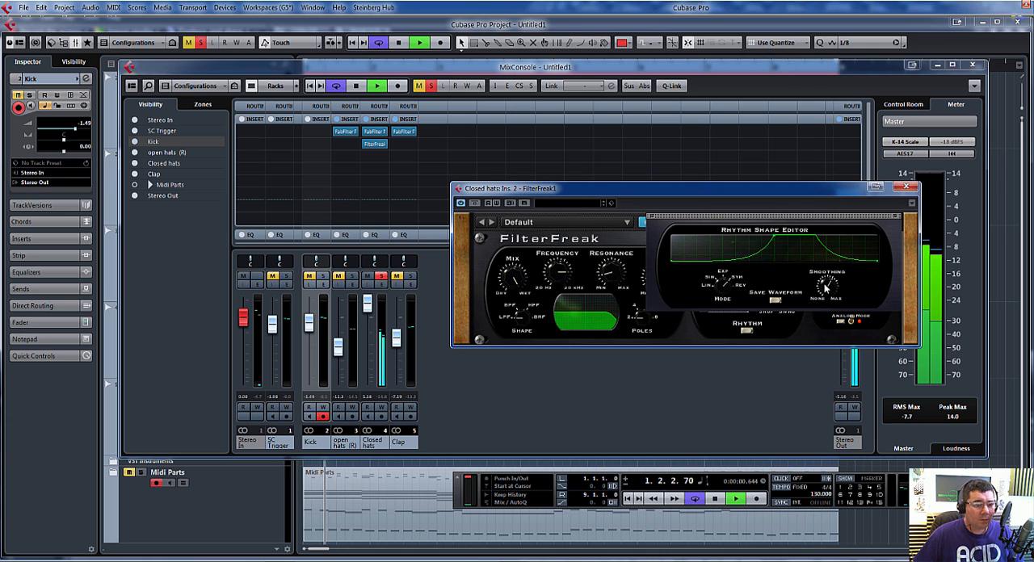
pyautogui.moveTo(825, 287); pyautogui.dragTo(825, 297)
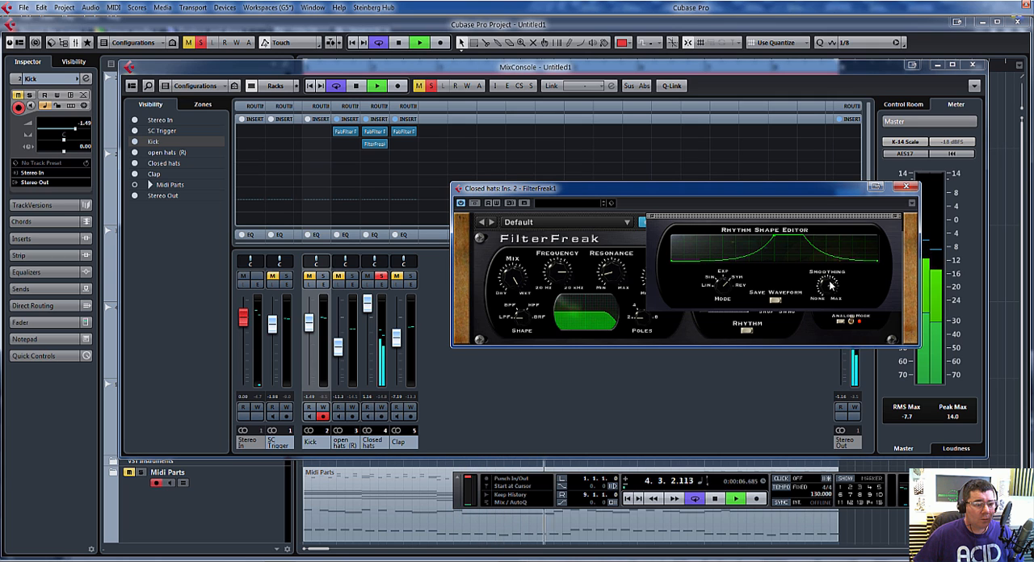
pyautogui.click(726, 284)
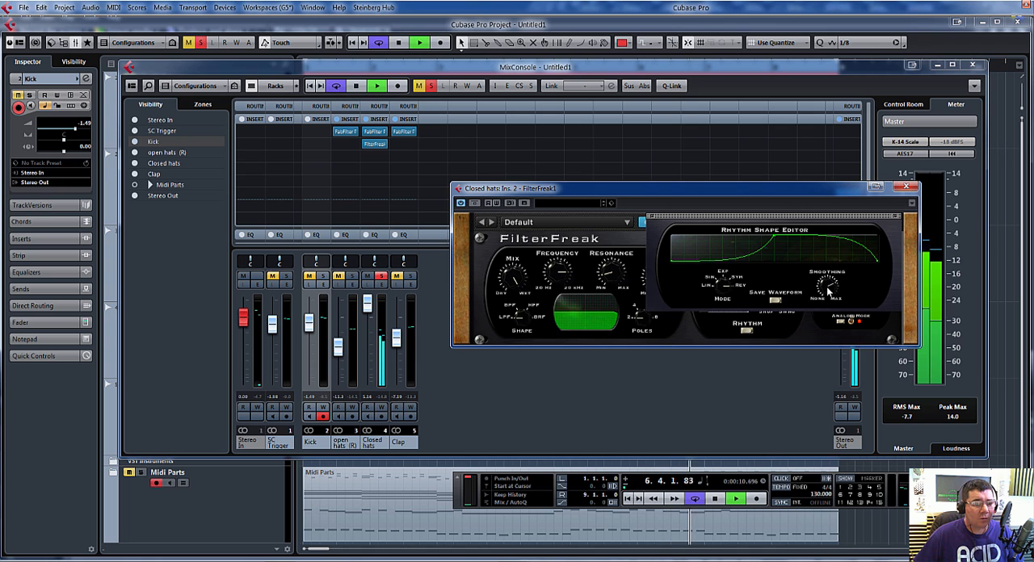
pyautogui.moveTo(823, 292); pyautogui.dragTo(831, 280)
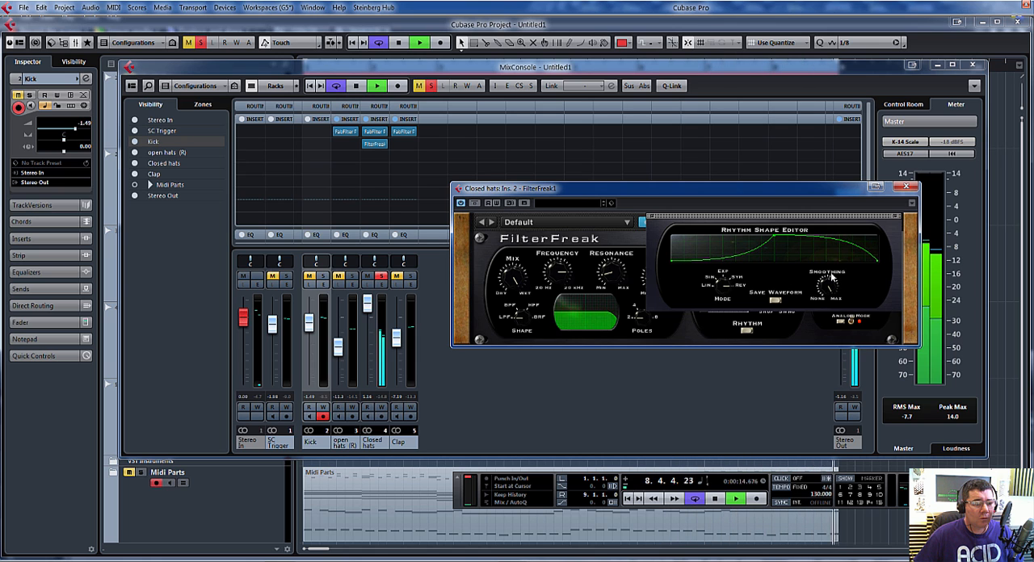
pyautogui.click(889, 217)
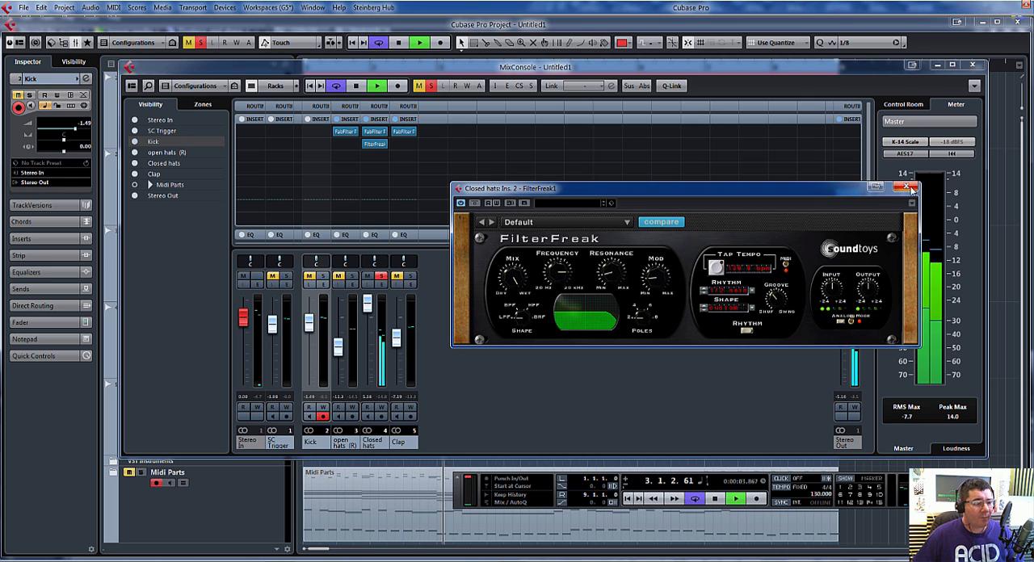
pyautogui.click(906, 188)
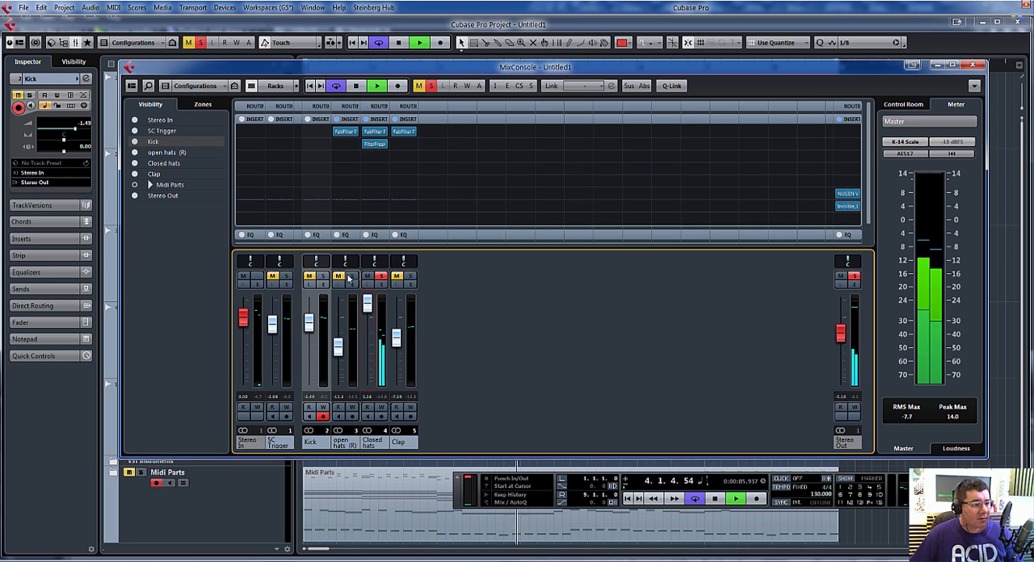
# Step: Reopen FilterFreak on the closed hats, take the channel out of solo and close the plug-in window
pyautogui.doubleClick(376, 146)
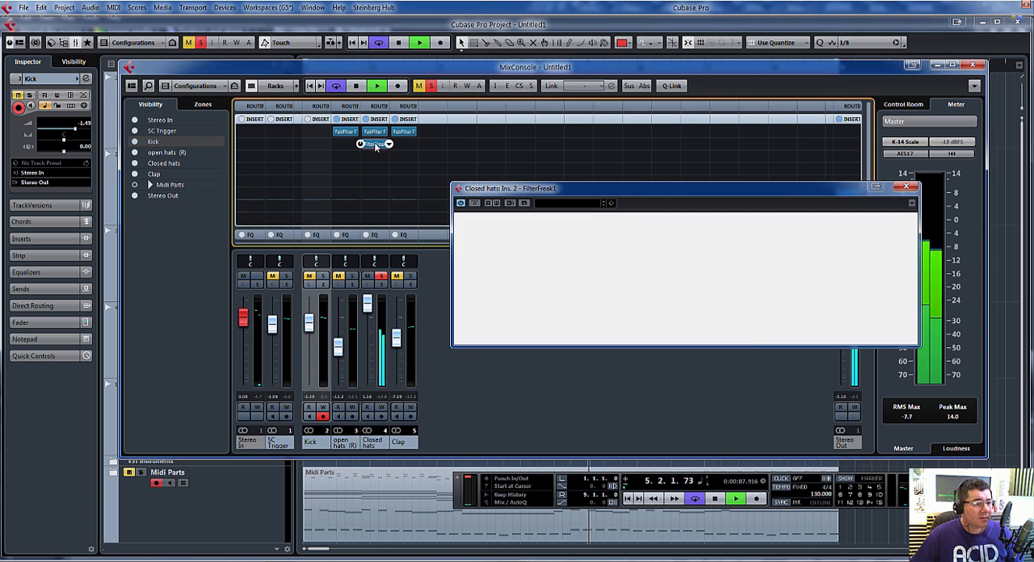
pyautogui.click(394, 155)
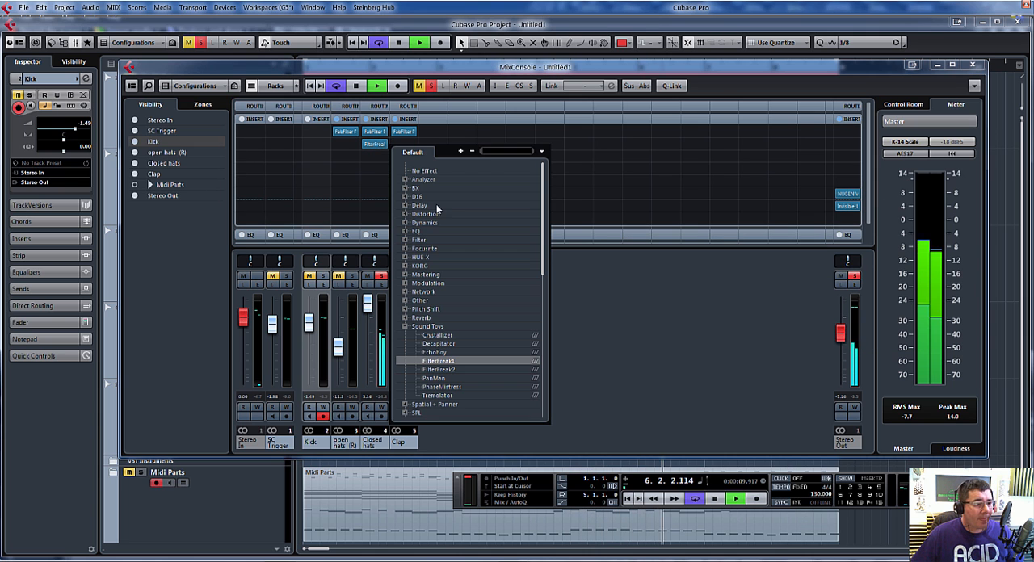
pyautogui.click(378, 147)
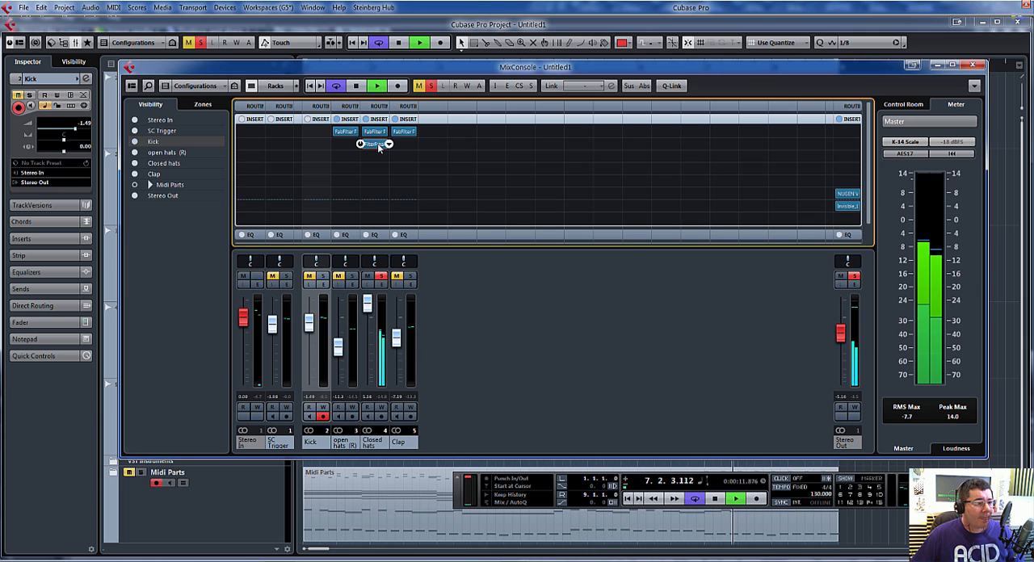
pyautogui.click(379, 148)
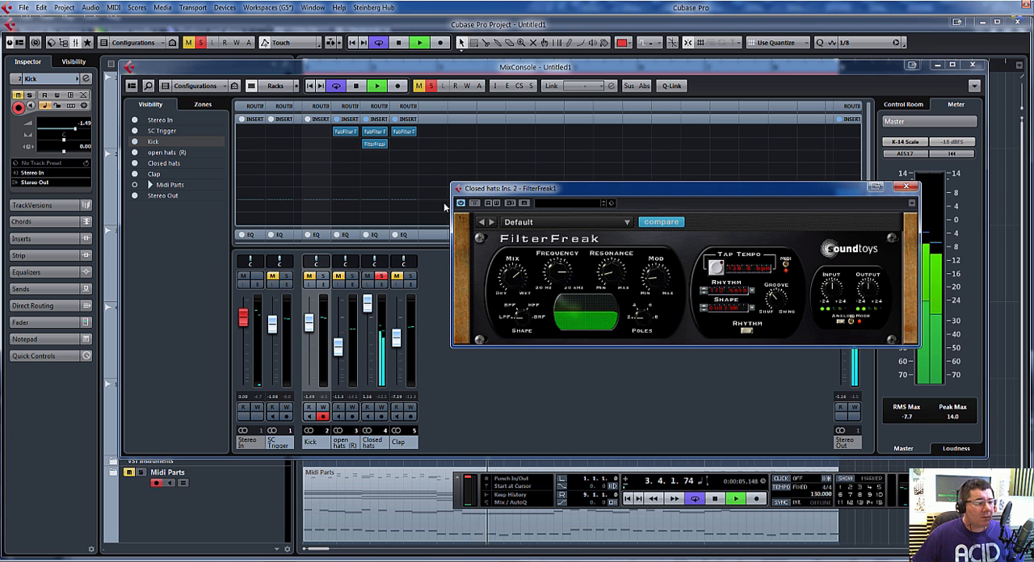
pyautogui.click(380, 277)
pyautogui.press('F3')
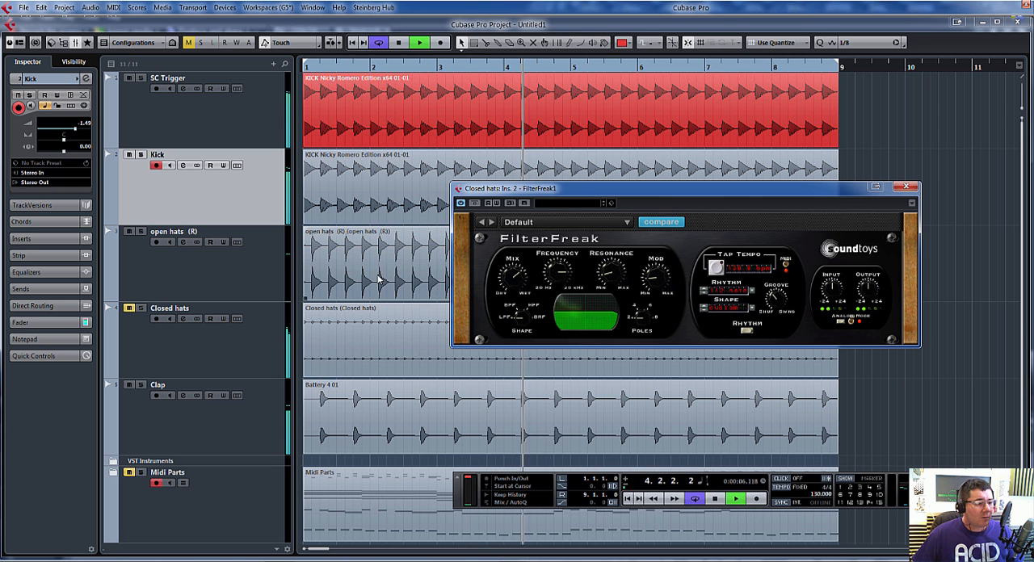
pyautogui.click(908, 187)
# Step: Return to the mixer and lower the closed hats fader to about 3 dB to fit the full drum mix
pyautogui.press('F2')
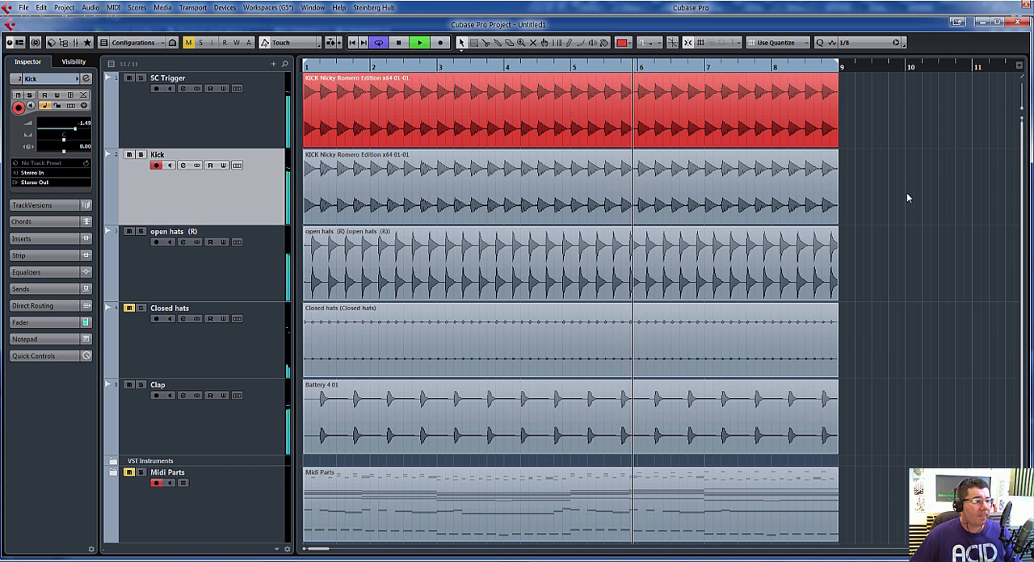
pyautogui.press('F3')
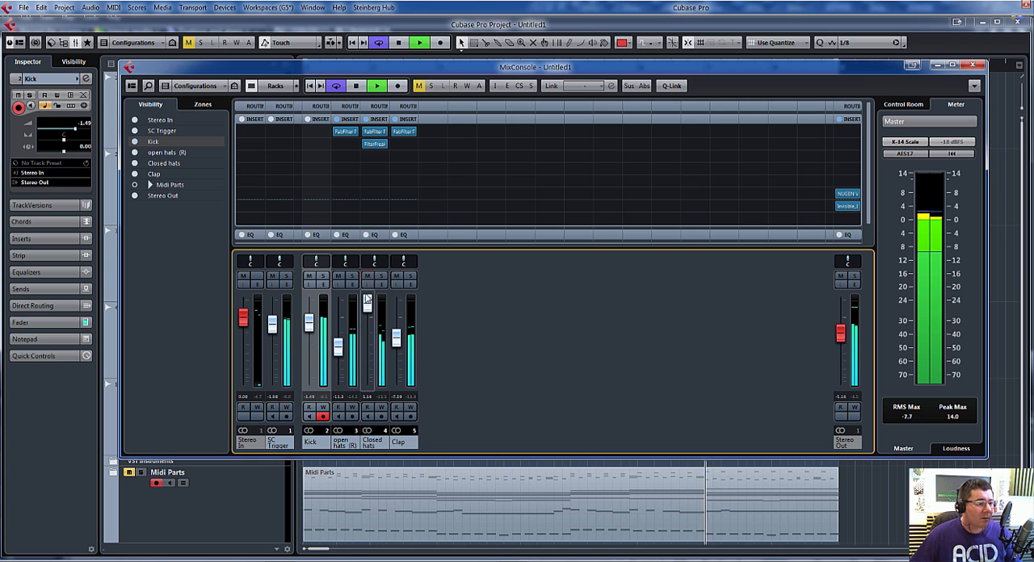
pyautogui.moveTo(367, 301); pyautogui.dragTo(367, 323)
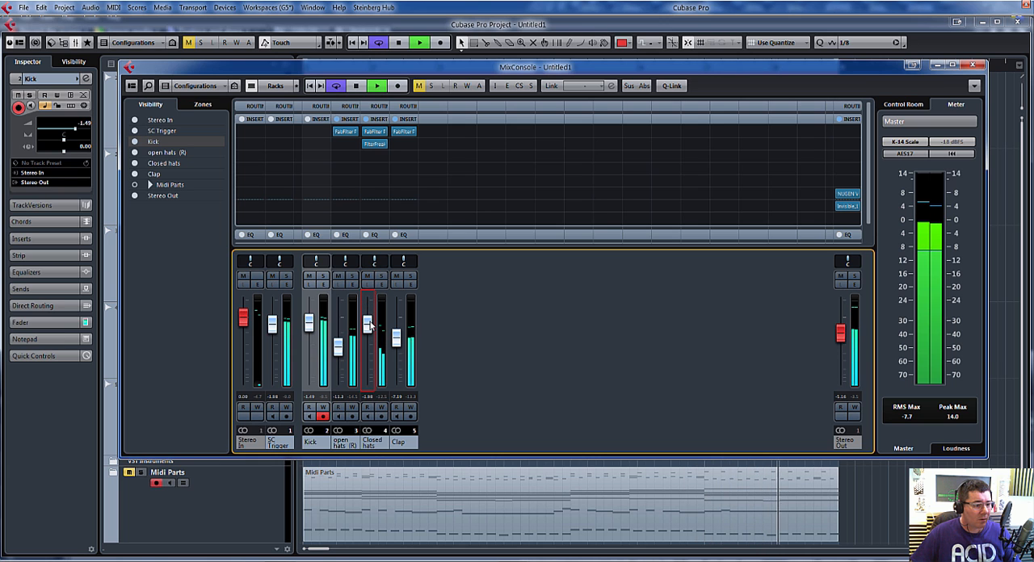
pyautogui.moveTo(367, 323); pyautogui.dragTo(371, 313)
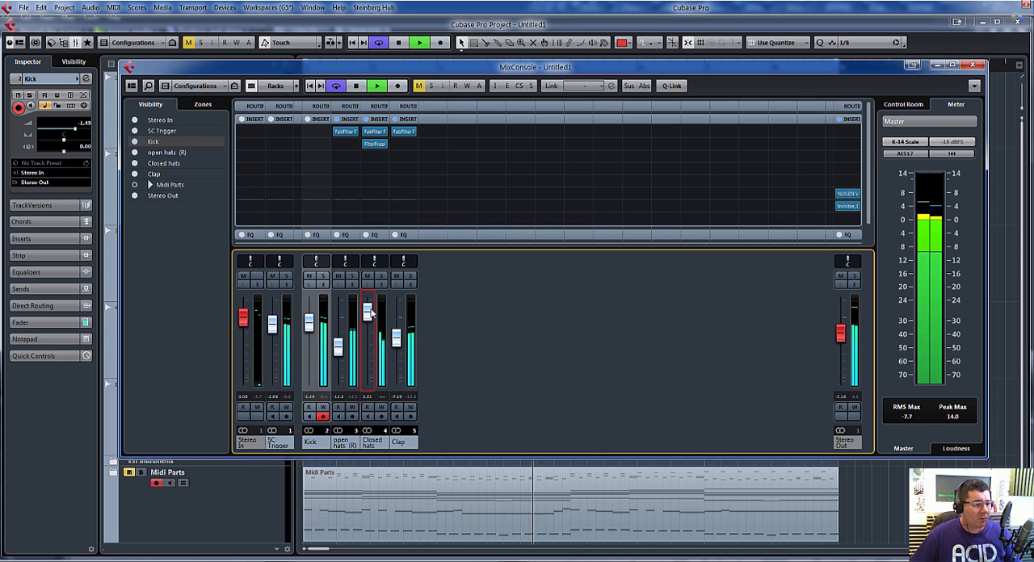
# Step: Solo the clap channel, copy the closed hats' FilterFreak insert to its second insert slot and open the copy
pyautogui.click(411, 276)
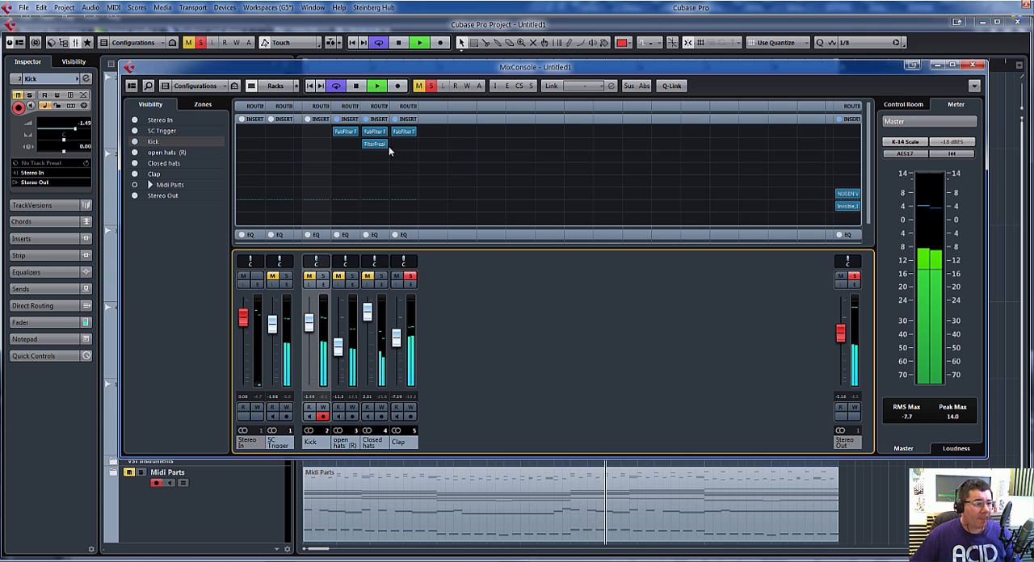
pyautogui.moveTo(376, 144); pyautogui.dragTo(404, 146)
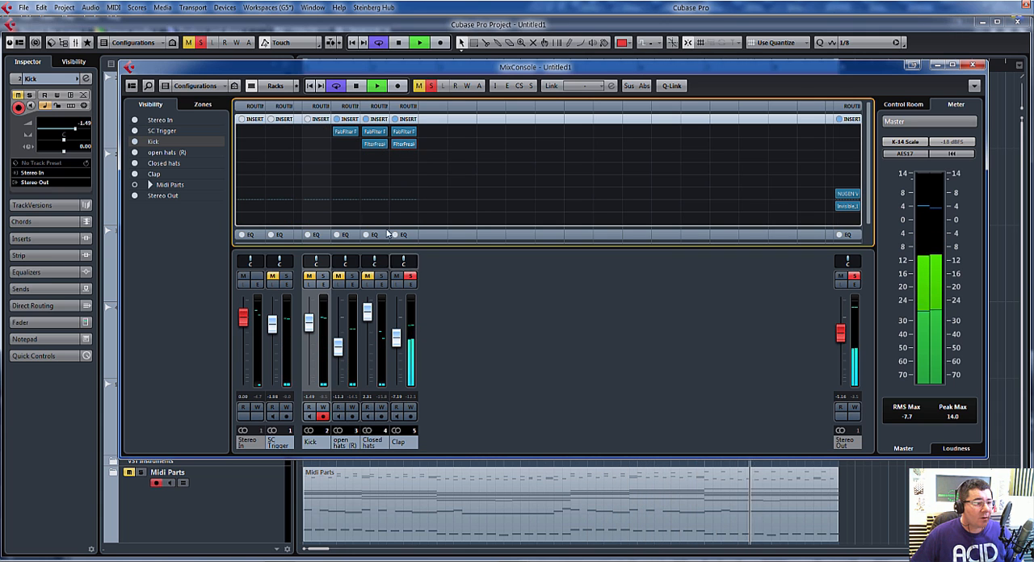
pyautogui.click(404, 144)
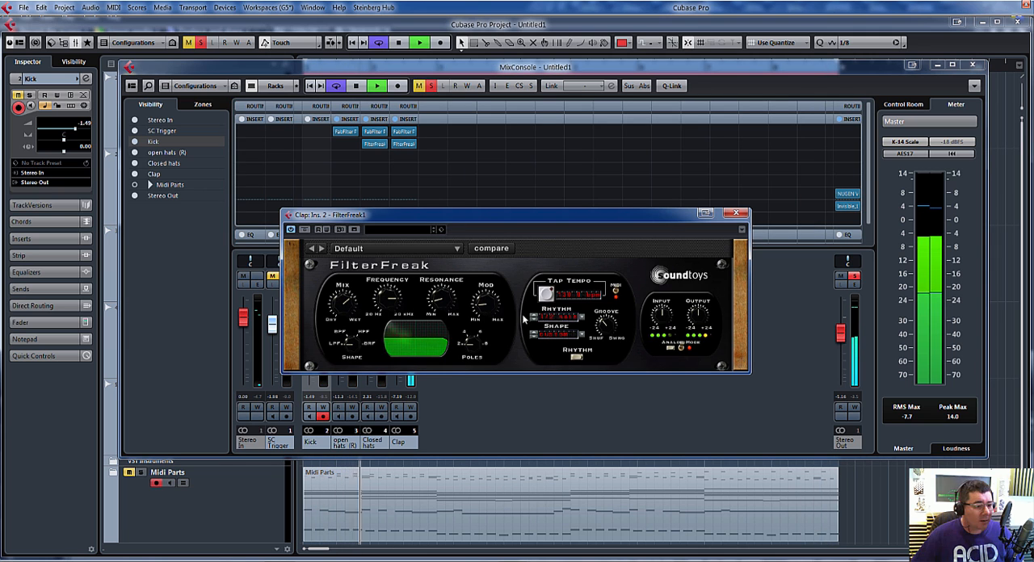
# Step: Choose a different rhythm in the clap's FilterFreak and raise its modulation amount
pyautogui.click(534, 323)
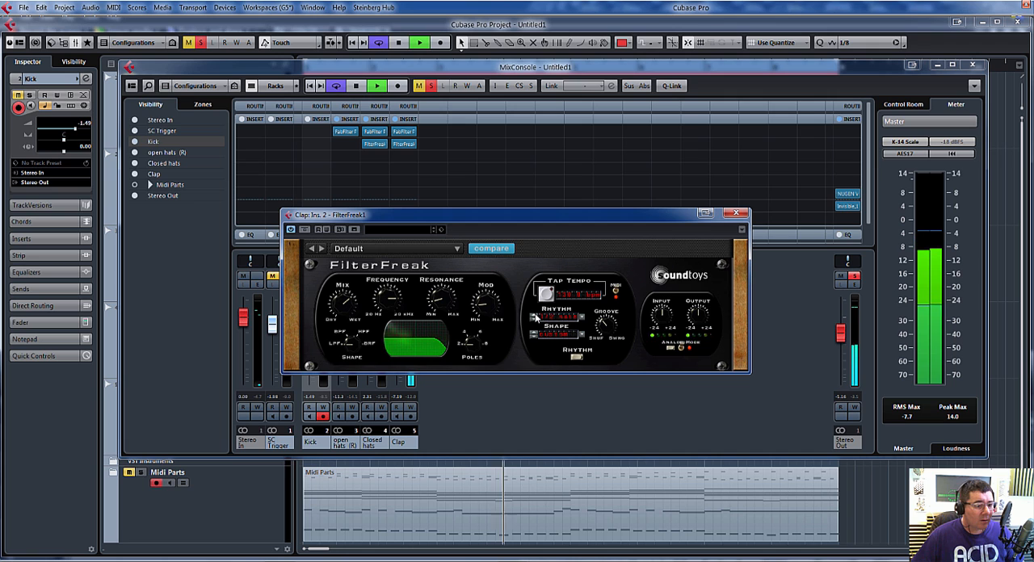
pyautogui.click(535, 318)
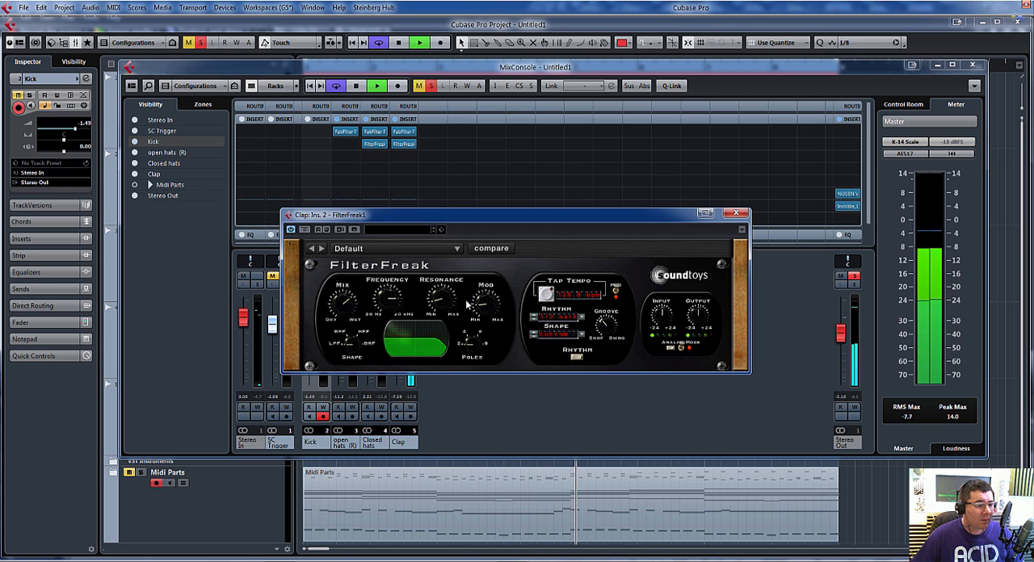
pyautogui.moveTo(487, 303); pyautogui.dragTo(491, 299)
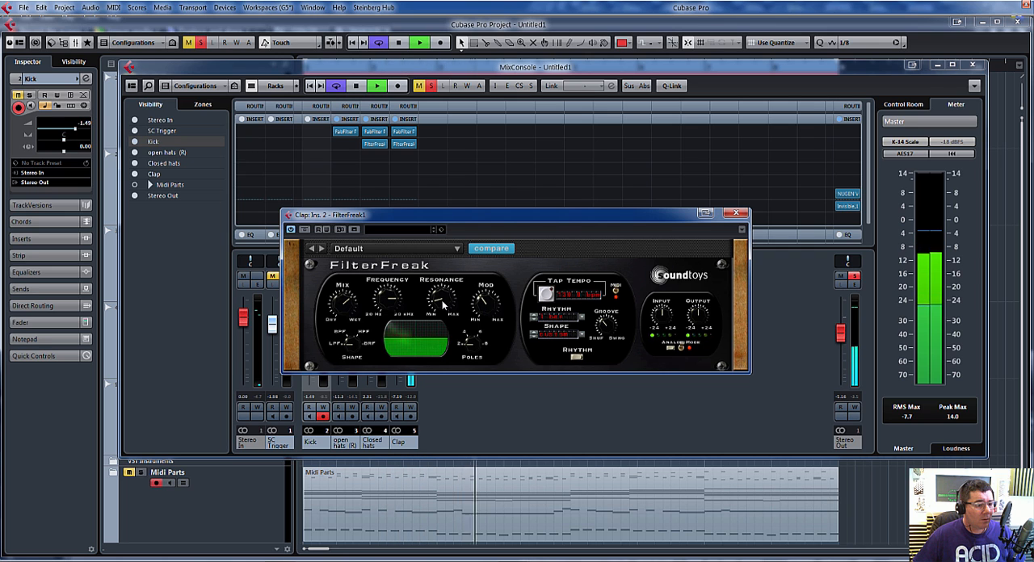
# Step: Review the clap's waveform in the Rhythm Shape Editor, readjust FilterFreak's resonance and modulation, and close the plug-in
pyautogui.click(584, 337)
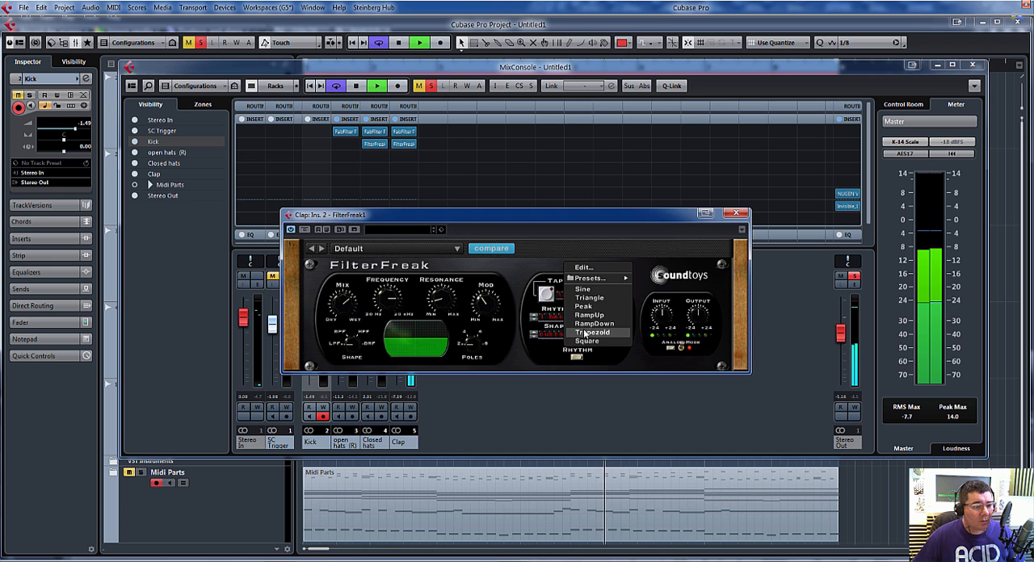
pyautogui.click(585, 267)
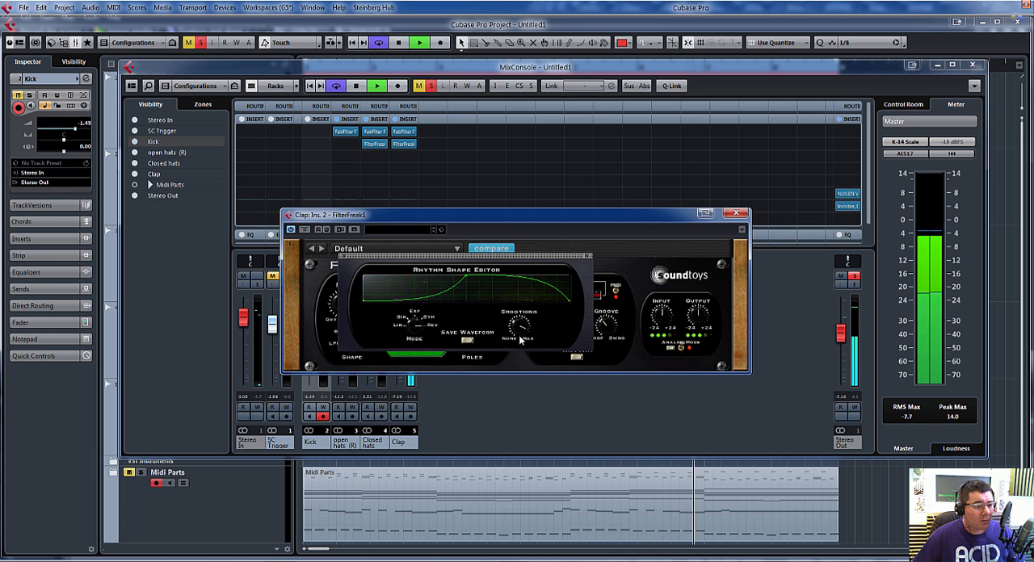
pyautogui.click(587, 255)
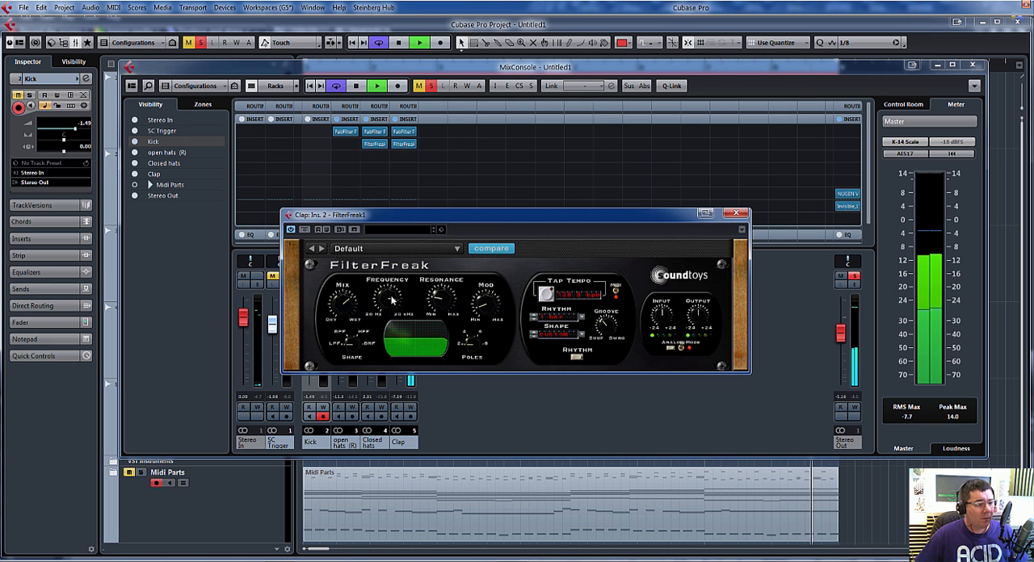
pyautogui.click(738, 215)
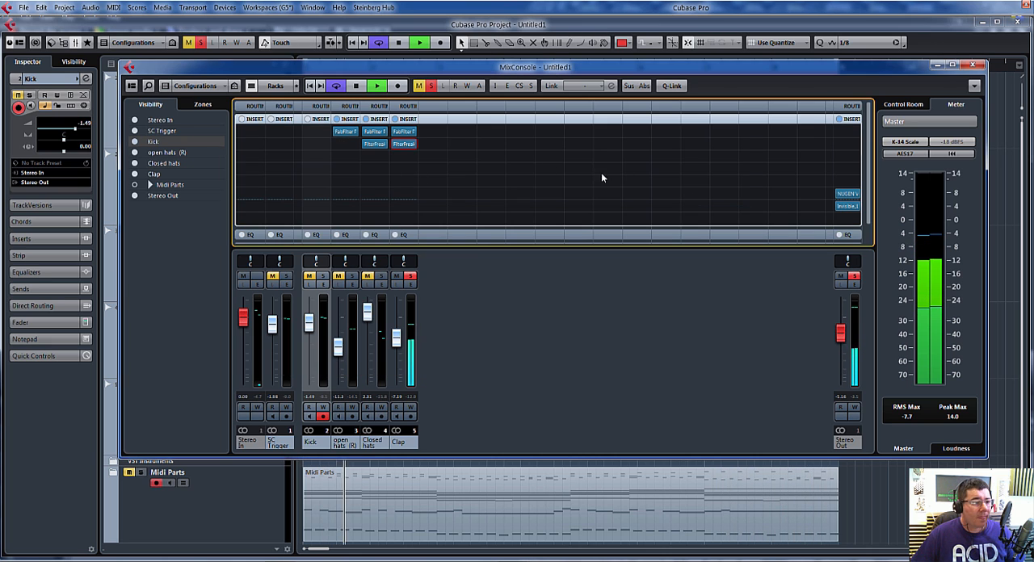
# Step: Take the clap out of solo, raise its fader to about -5 dB within the full mix and stop playback
pyautogui.click(974, 66)
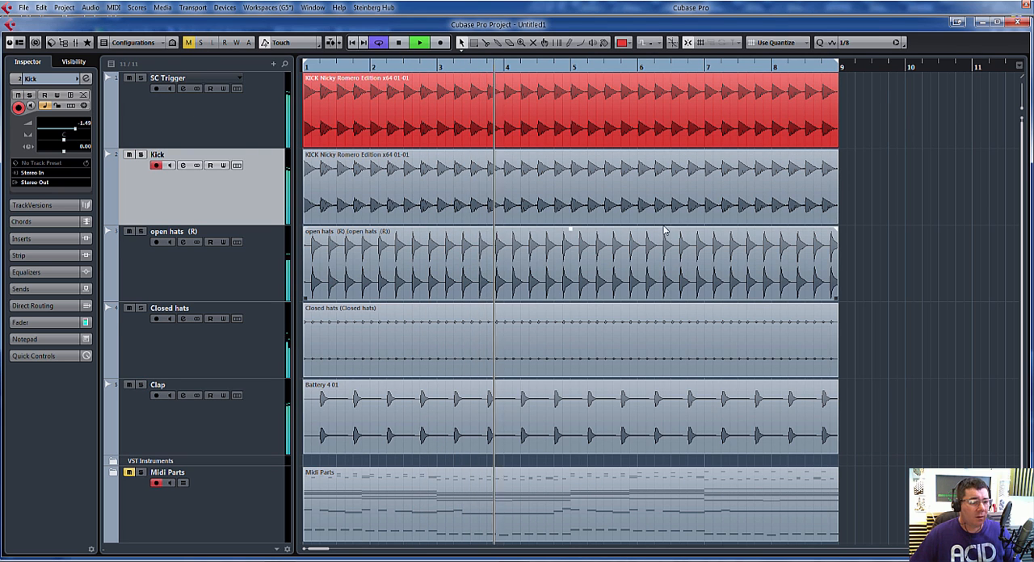
pyautogui.press('F3')
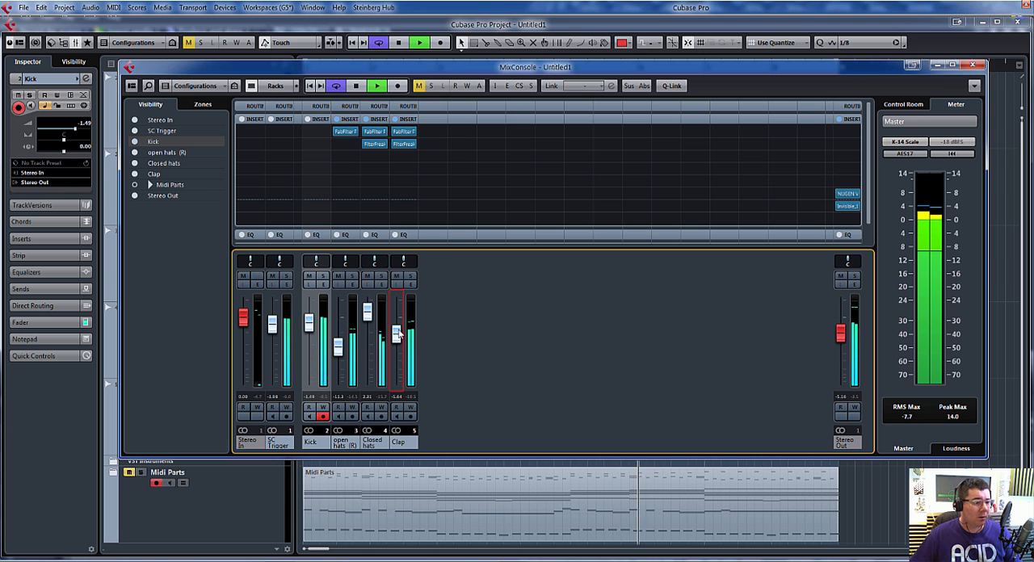
pyautogui.click(974, 64)
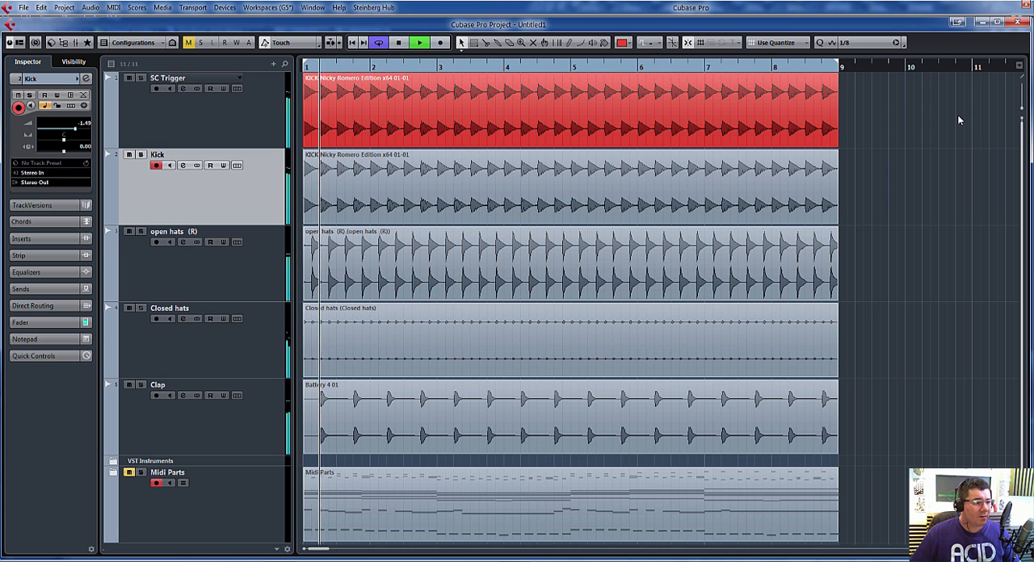
pyautogui.press('space')
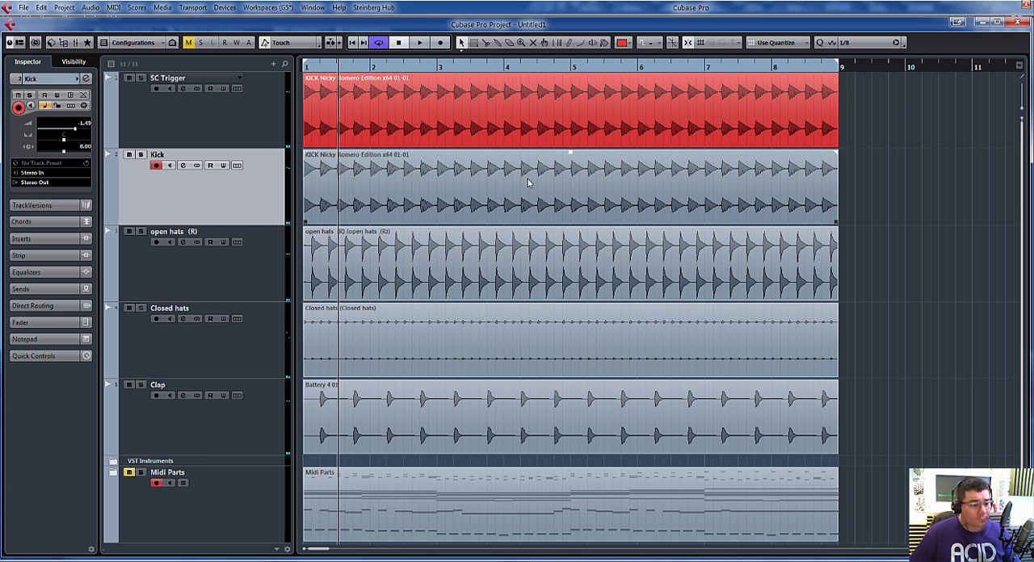
# Step: Select the open hats, closed hats and clap channels in the mixer and route them to one new stereo group channel
pyautogui.press('F3')
pyautogui.click(349, 448)
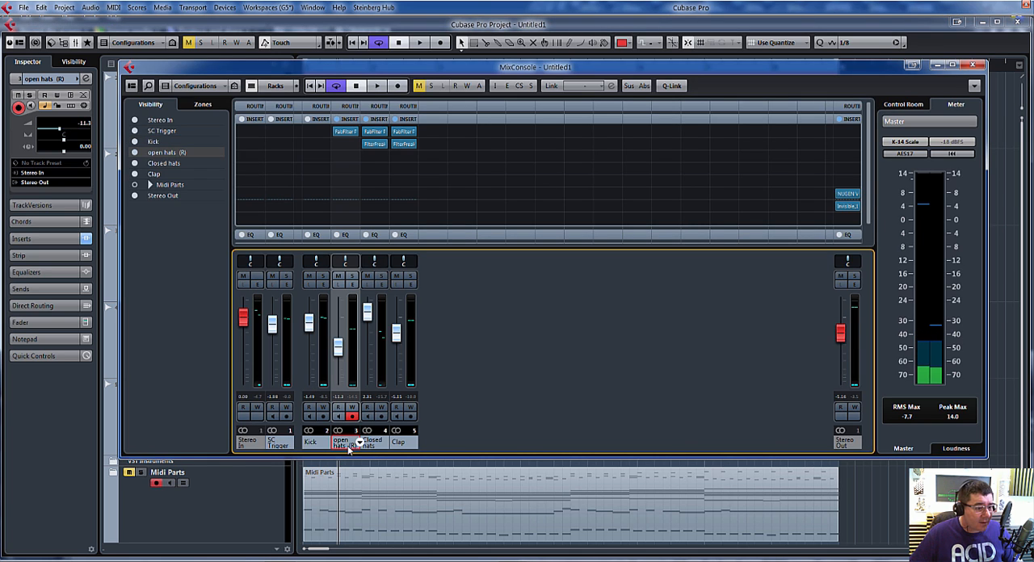
pyautogui.keyDown('ctrl'); pyautogui.click(372, 447); pyautogui.keyUp('ctrl')
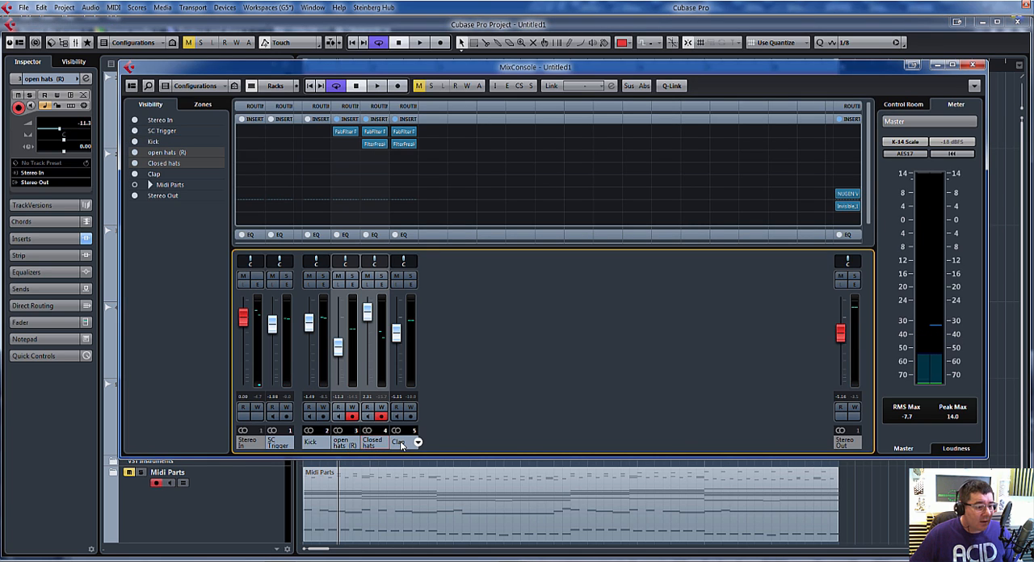
pyautogui.keyDown('ctrl'); pyautogui.click(400, 444); pyautogui.keyUp('ctrl')
pyautogui.rightClick(401, 445)
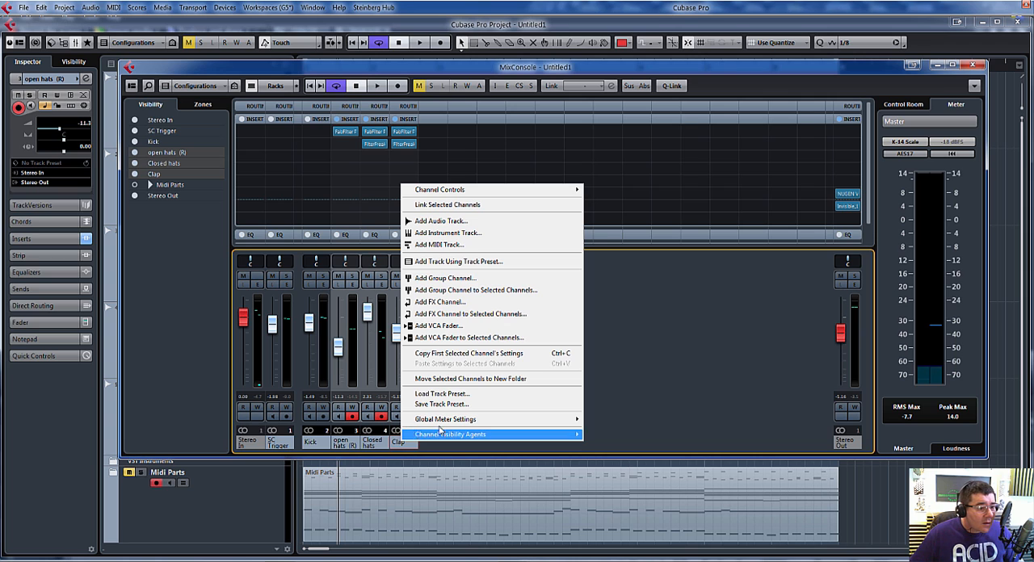
pyautogui.click(468, 290)
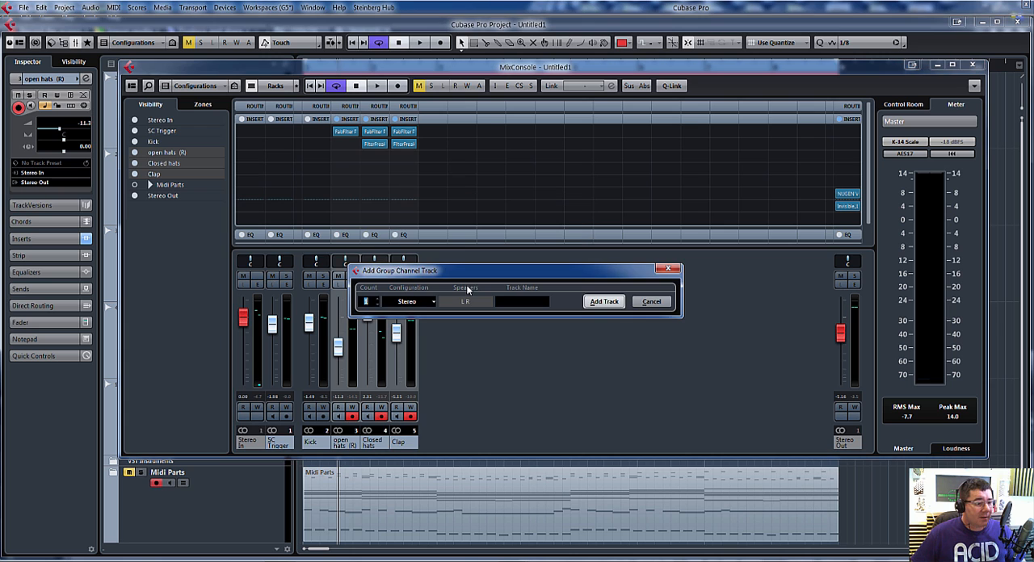
pyautogui.click(605, 303)
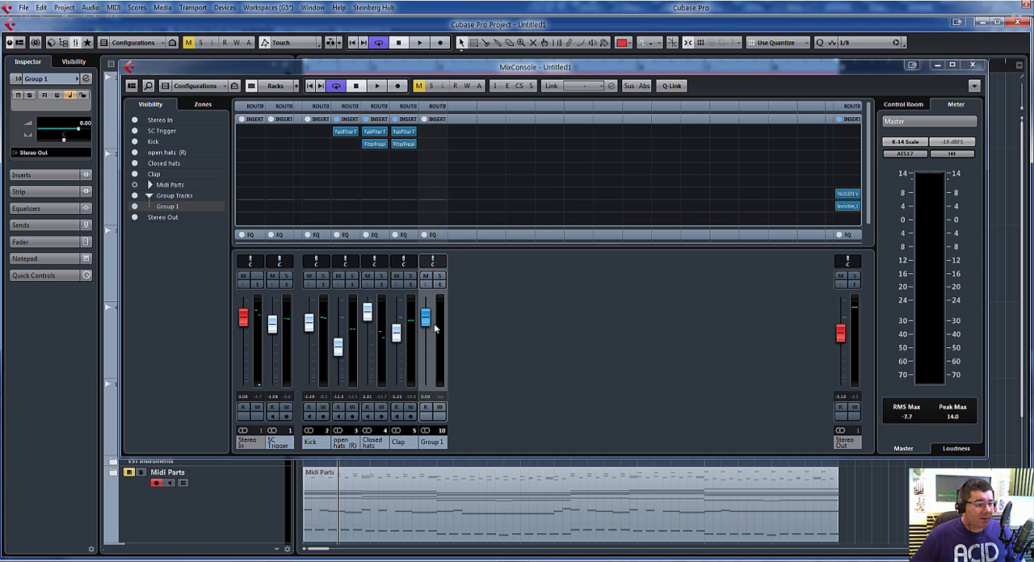
# Step: Lower the new group channel to about -0.3 dB during playback and rename it Perc GP
pyautogui.press('space')
pyautogui.moveTo(426, 319)
pyautogui.mouseDown()
pyautogui.moveTo(428, 352)
pyautogui.moveTo(428, 322)
pyautogui.mouseUp()
pyautogui.doubleClick(433, 442)
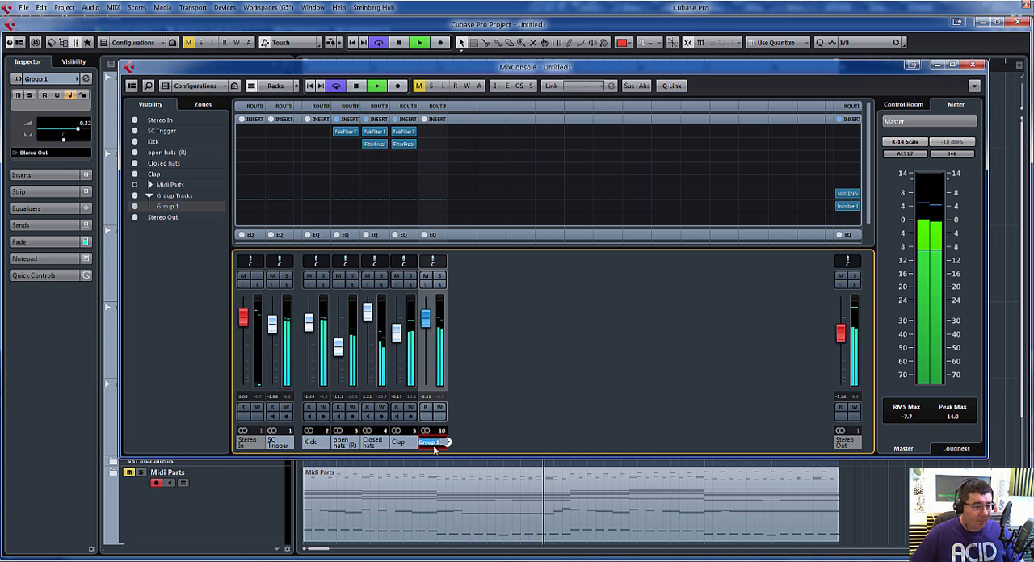
pyautogui.write('Perc')
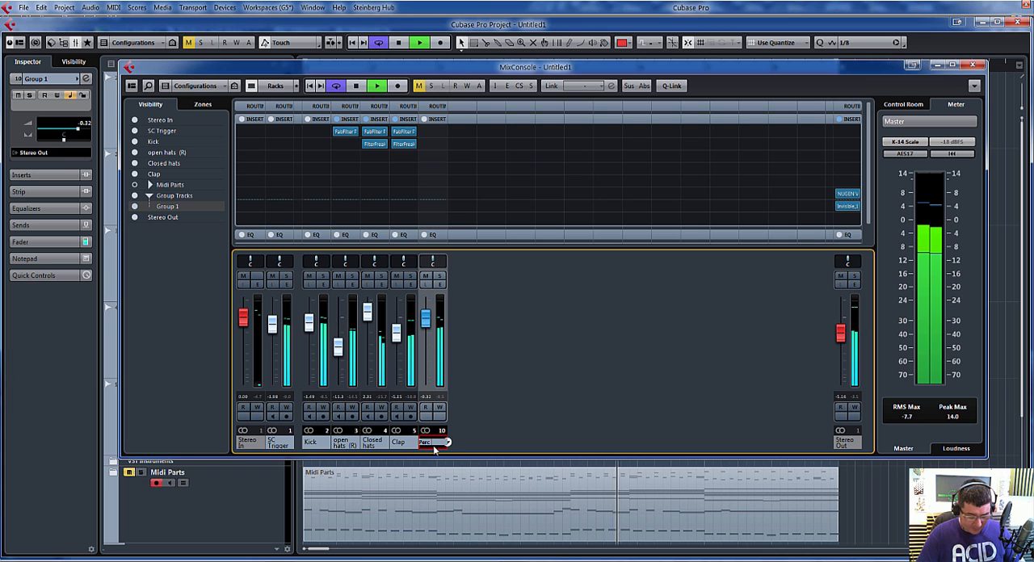
pyautogui.write(' GP')
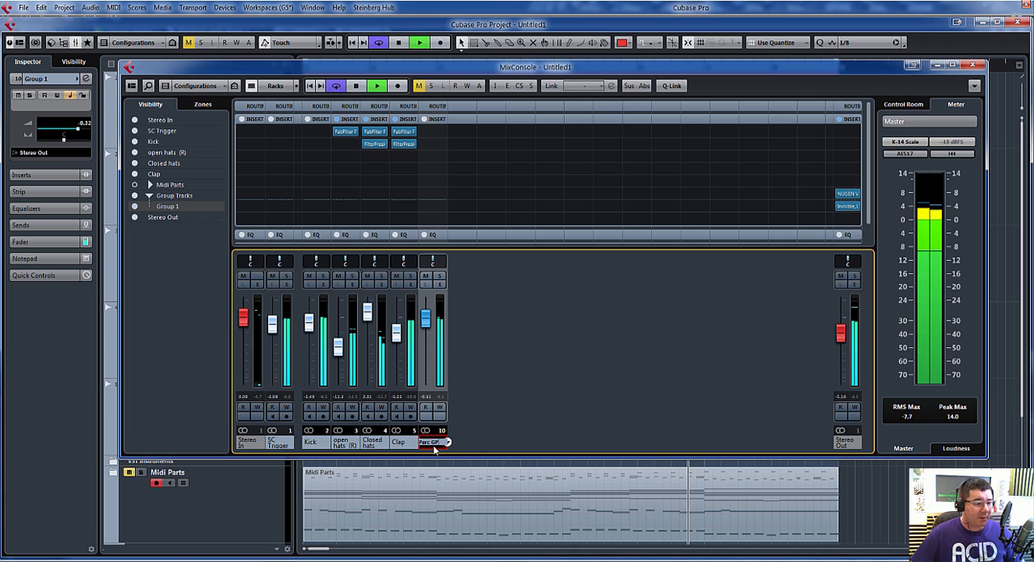
pyautogui.press('Return')
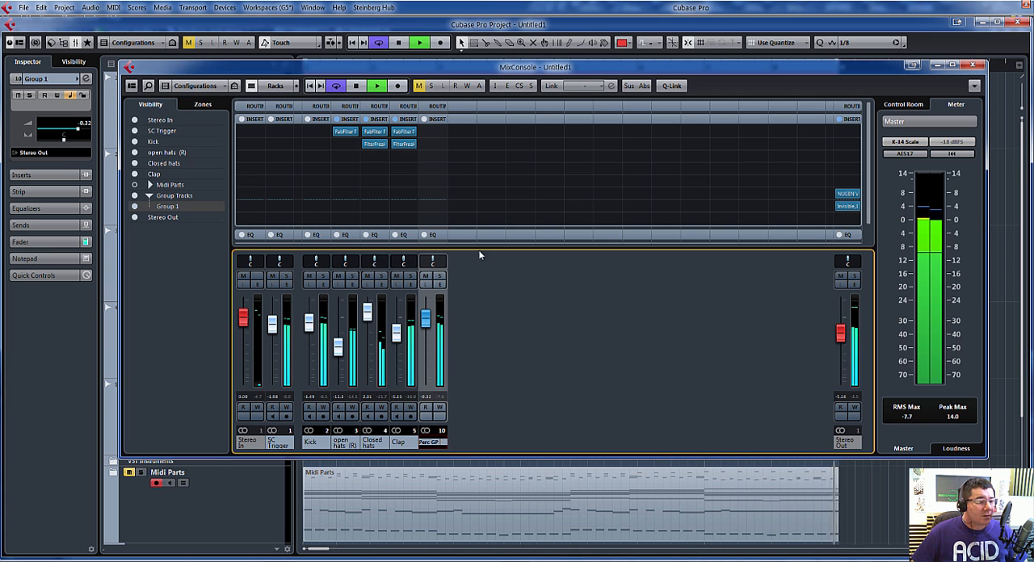
pyautogui.press('F3')
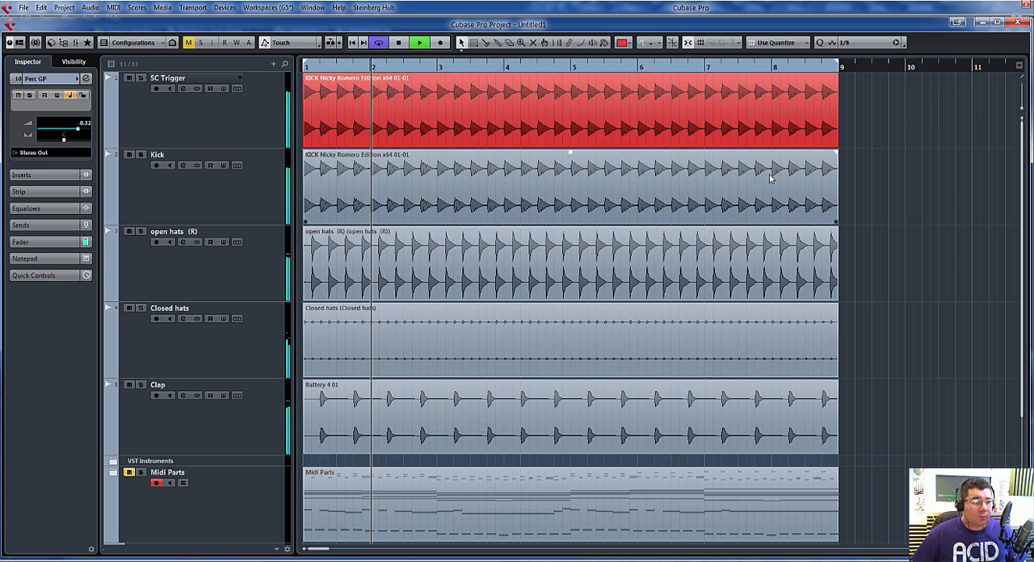
pyautogui.press('space')
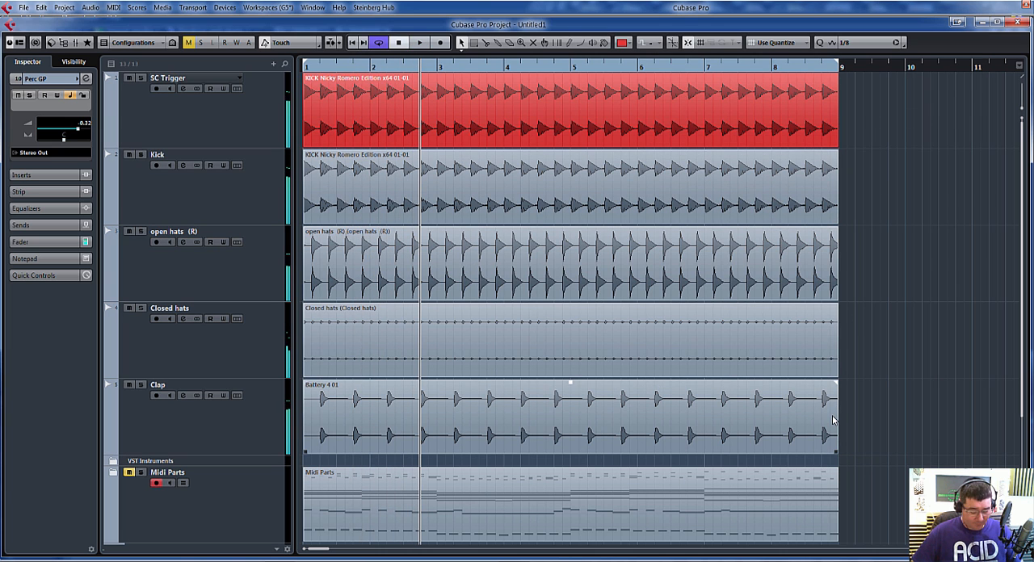
# Step: Add four stereo FX channels with no effect loaded in the Group/FX section of VST Connections
pyautogui.press('F2')
pyautogui.press('F2')
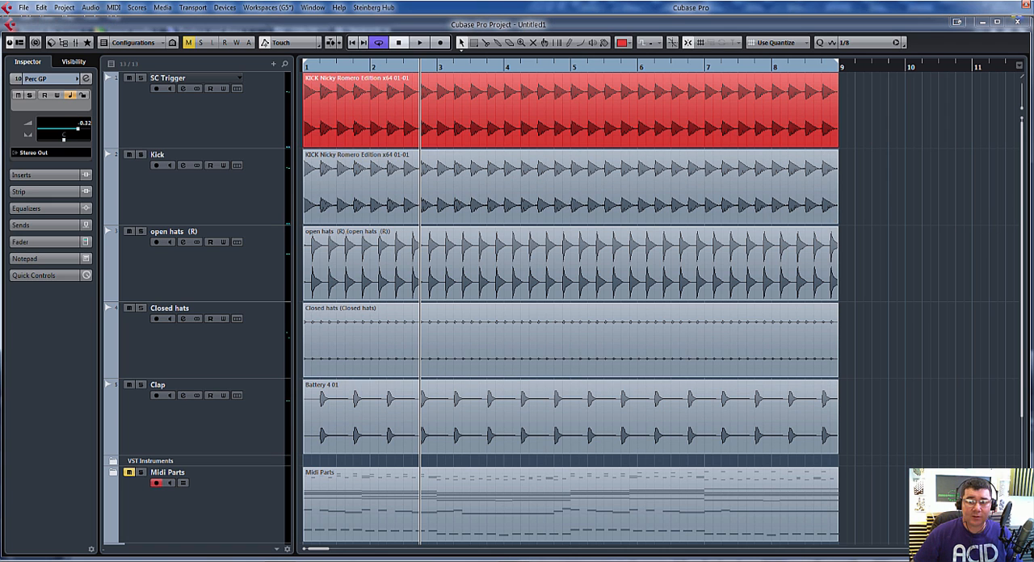
pyautogui.press('F4')
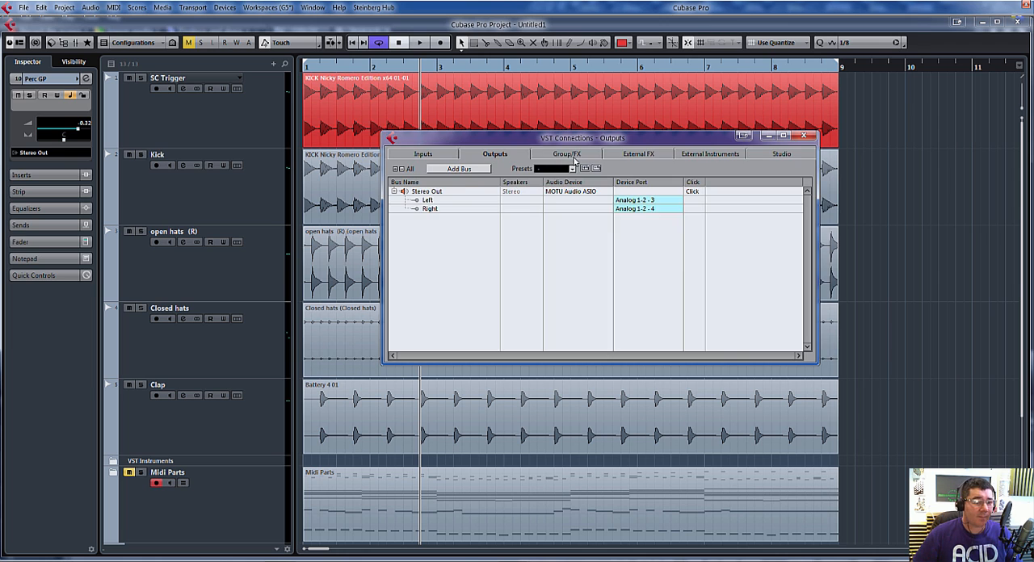
pyautogui.click(569, 155)
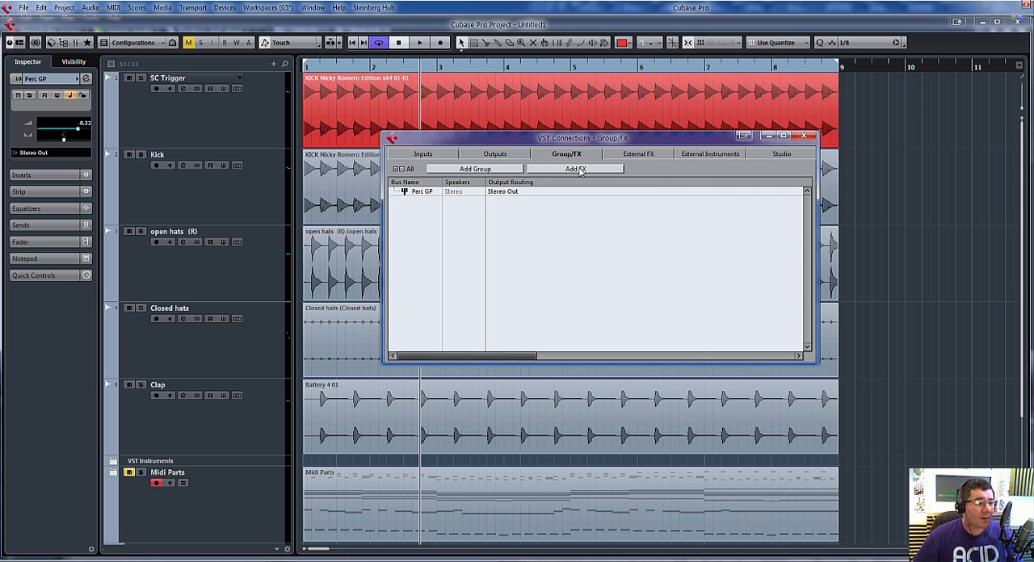
pyautogui.click(578, 169)
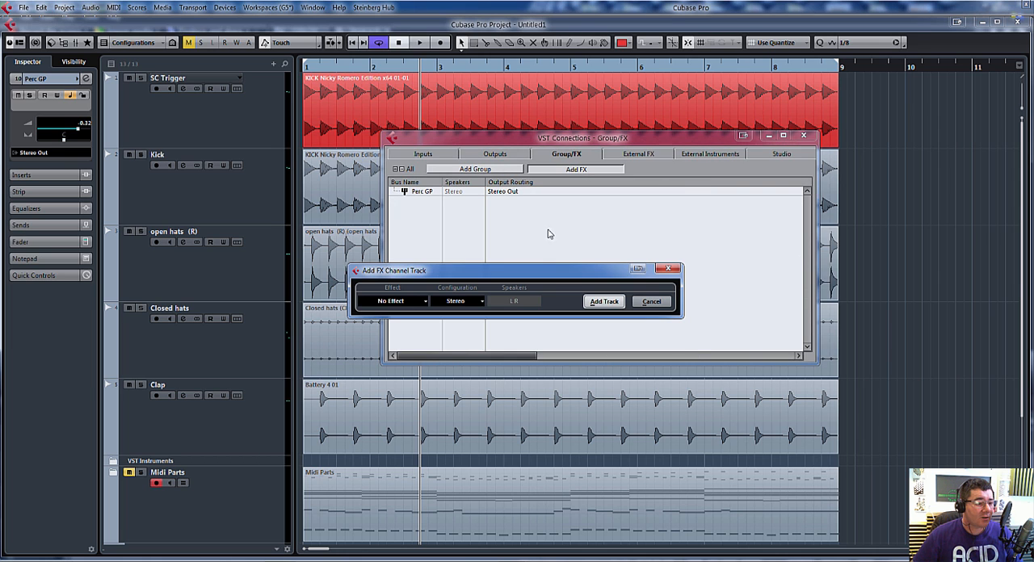
pyautogui.click(603, 303)
pyautogui.click(568, 172)
pyautogui.click(603, 302)
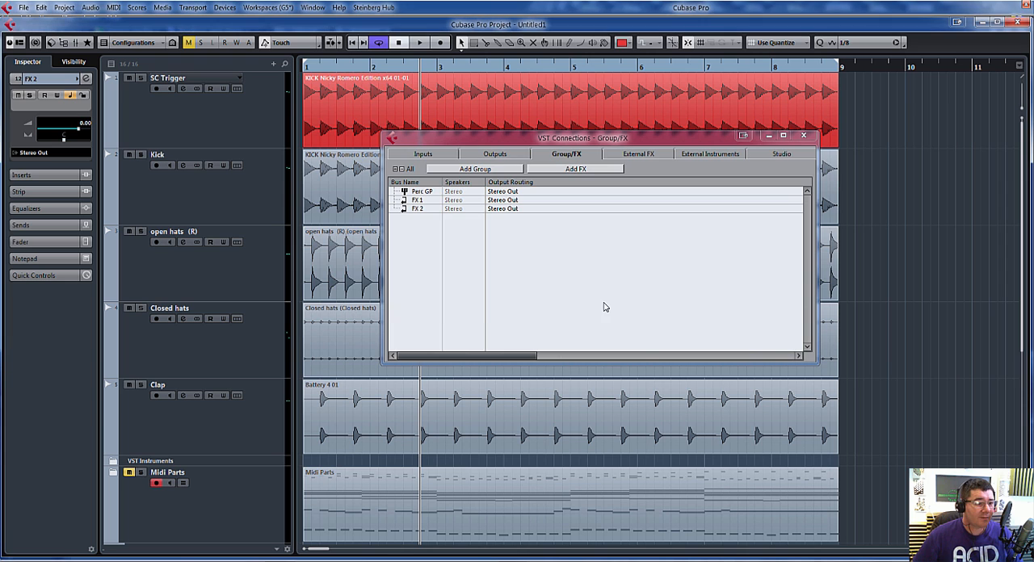
pyautogui.click(604, 170)
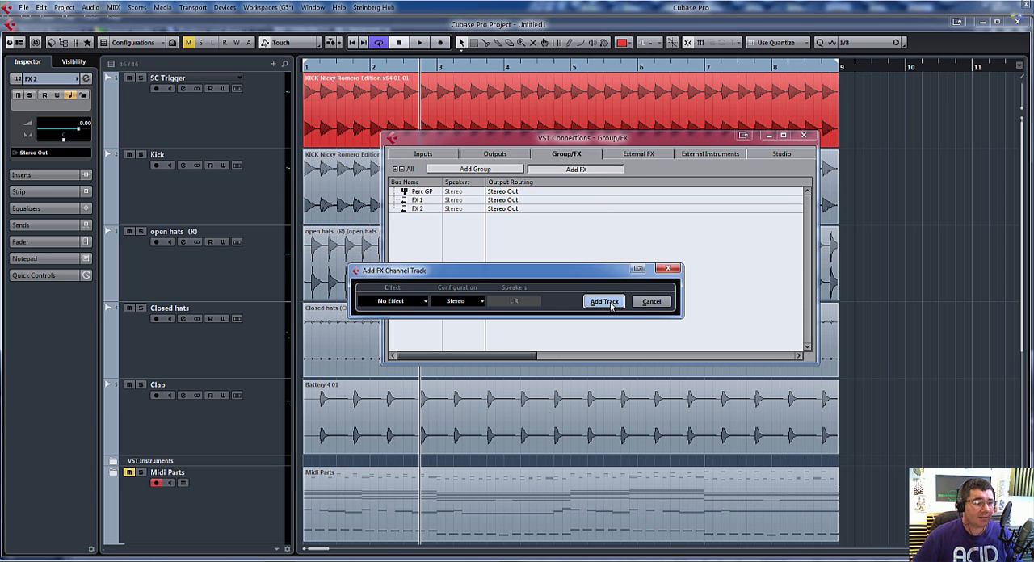
pyautogui.click(604, 302)
pyautogui.click(599, 171)
pyautogui.click(607, 302)
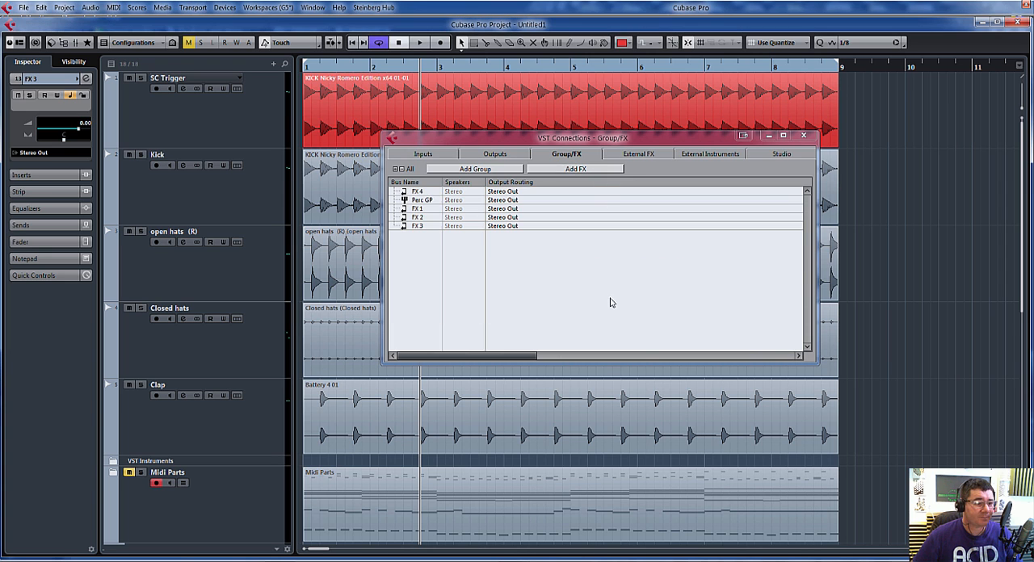
# Step: Rename the FX 1 channel as Long Reverb in the bus list
pyautogui.click(419, 201)
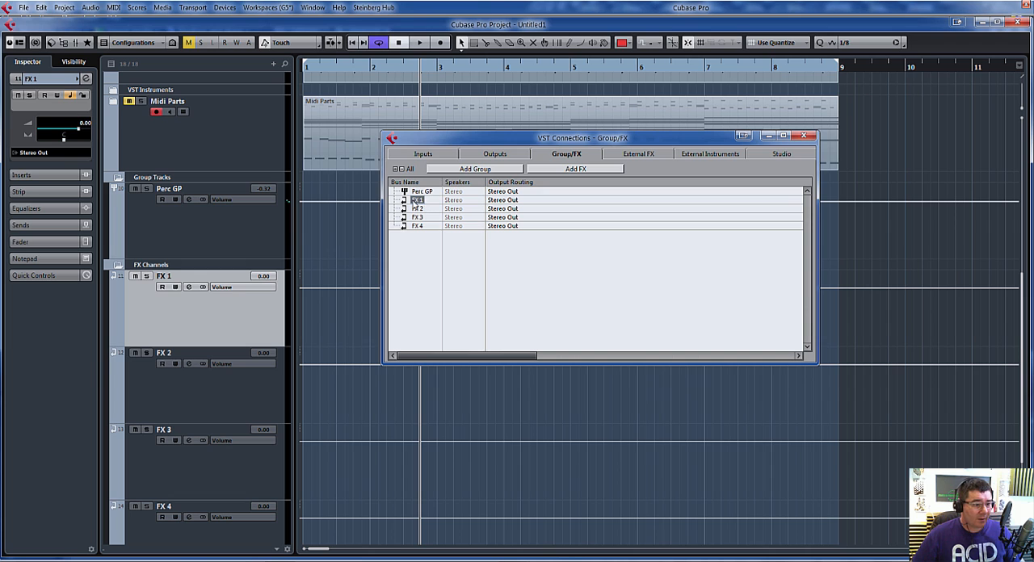
pyautogui.click(423, 202)
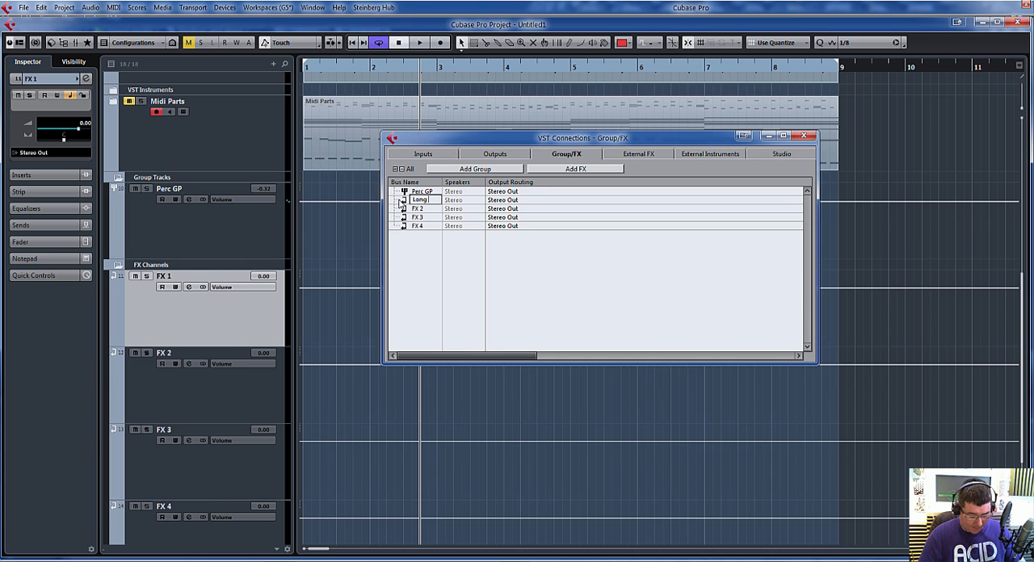
pyautogui.write('Long Reverb')
pyautogui.press('Return')
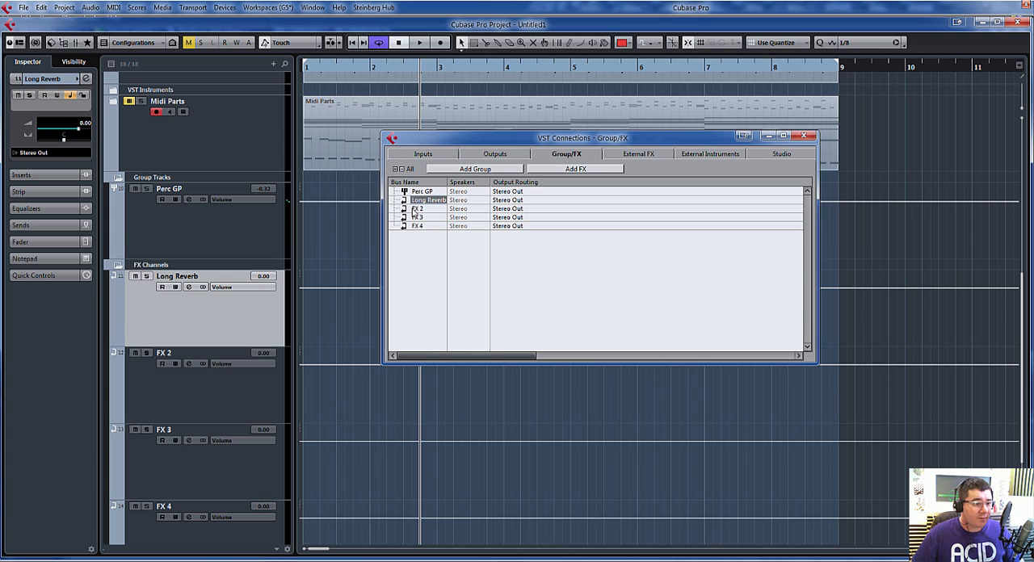
# Step: Rename the FX 2 channel as Room Reverb and the FX 3 channel as Short Delay in the bus list
pyautogui.click(424, 209)
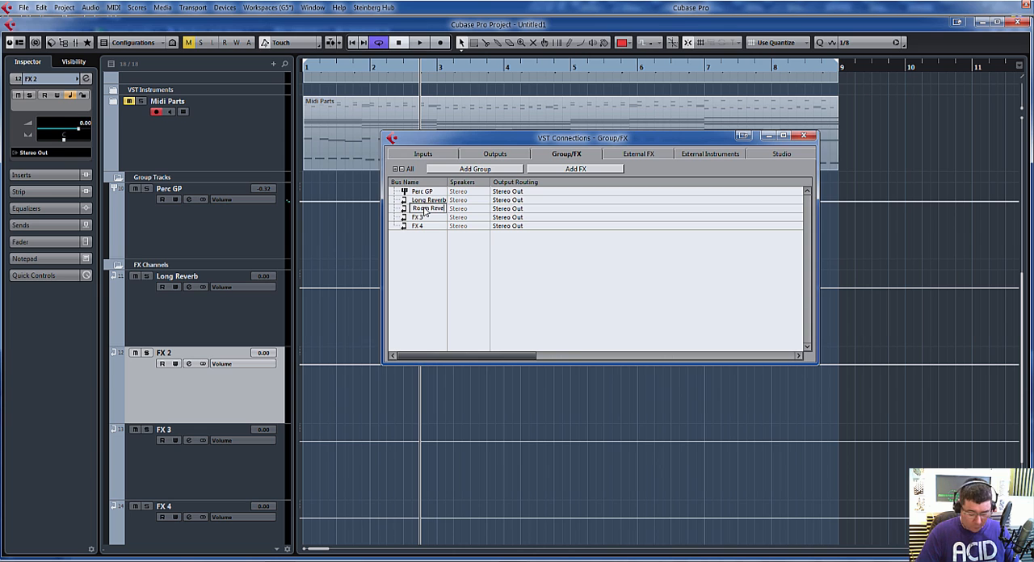
pyautogui.write('Room Reverb')
pyautogui.press('Return')
pyautogui.click(419, 218)
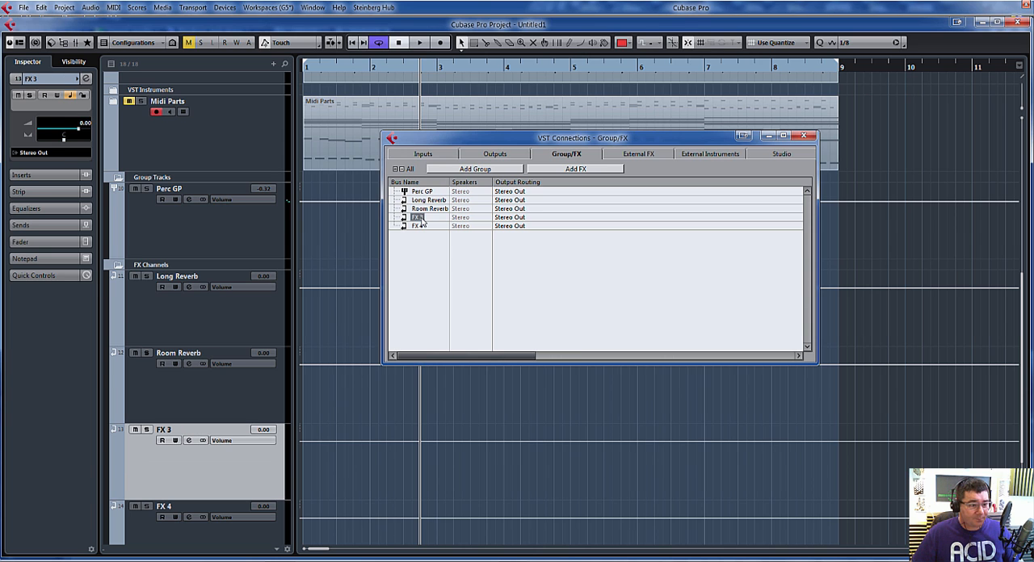
pyautogui.click(419, 218)
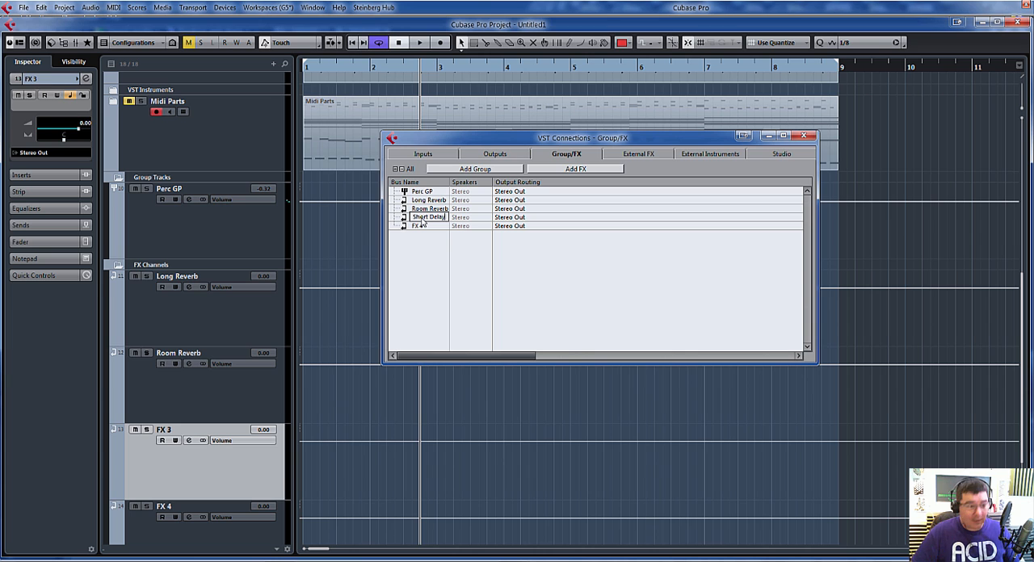
pyautogui.write('Short Delay')
pyautogui.press('Return')
# Step: Rename the FX 4 channel as Long Delay and close VST Connections
pyautogui.click(418, 228)
pyautogui.click(418, 229)
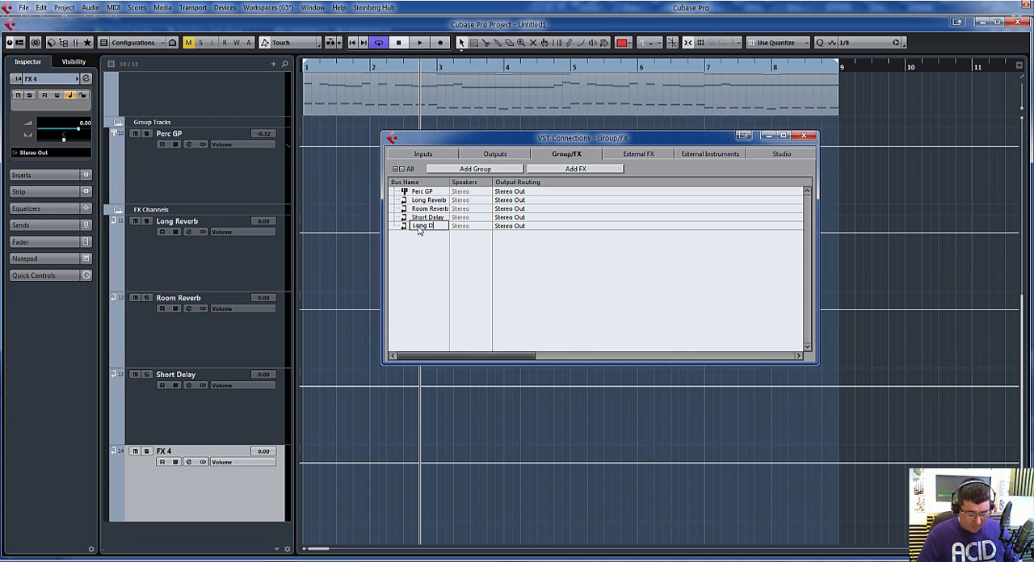
pyautogui.press('Return')
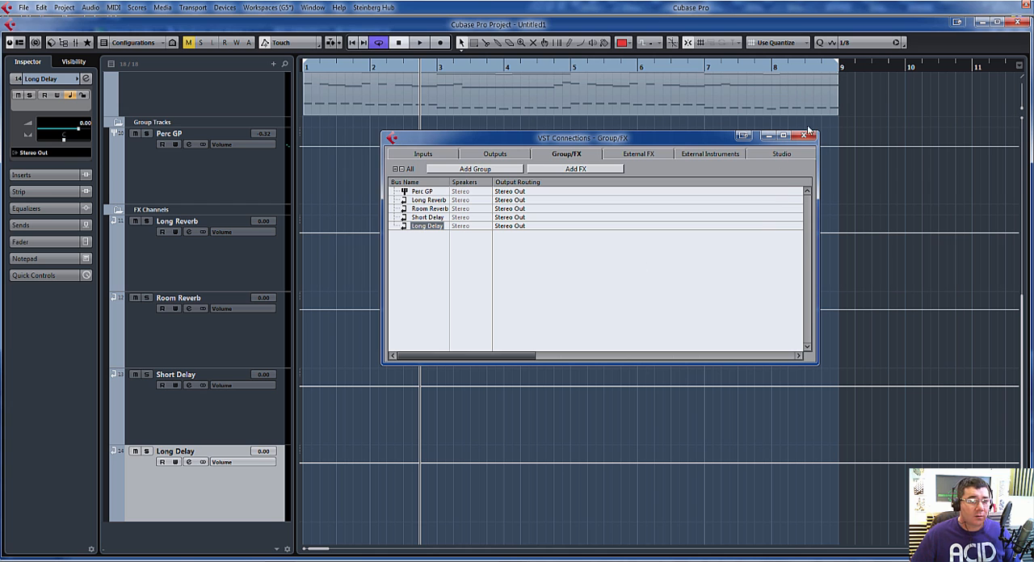
pyautogui.click(806, 135)
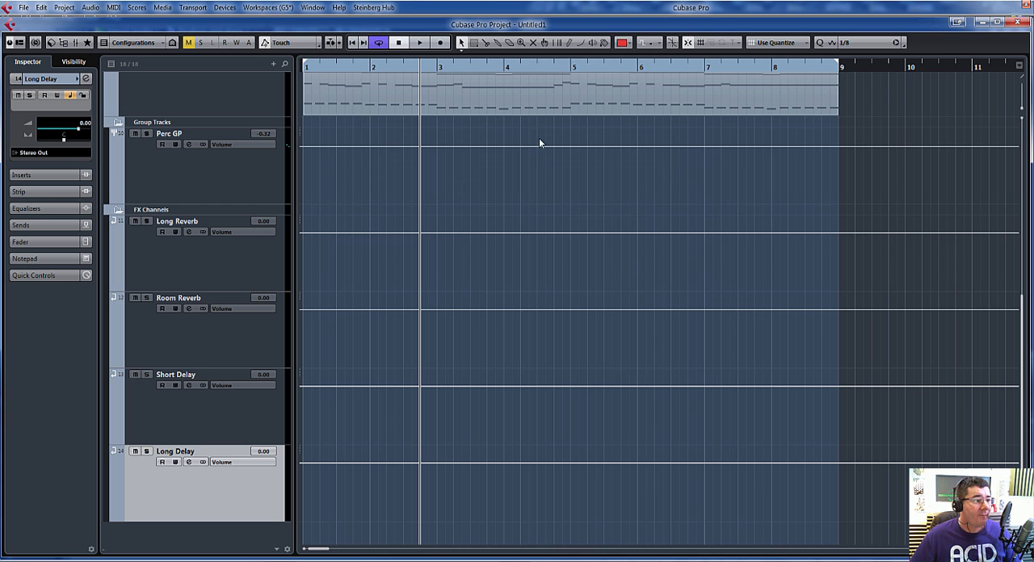
# Step: Collapse the Group Tracks and FX Channels folders in the track list and open the MixConsole
pyautogui.click(117, 124)
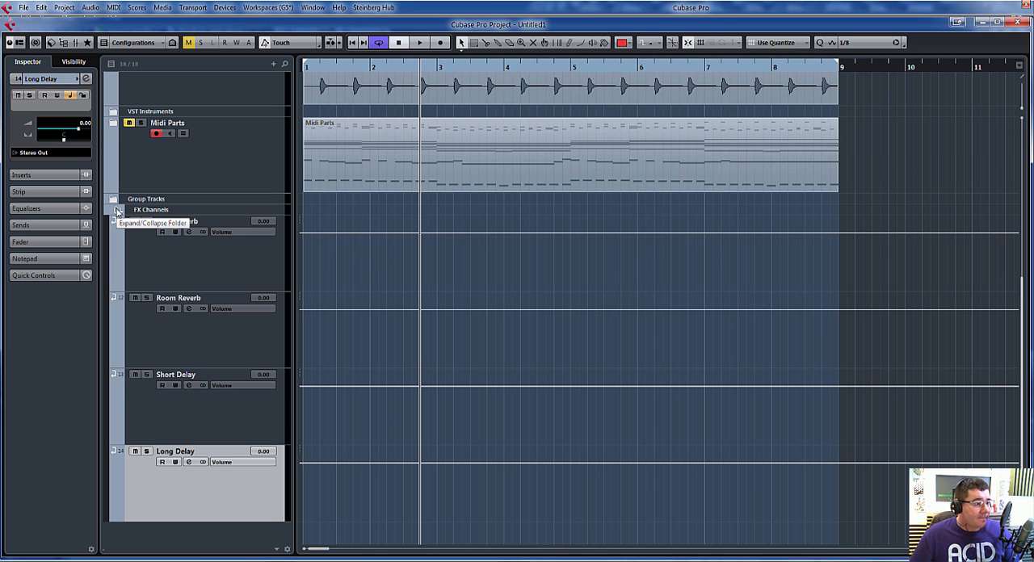
pyautogui.click(115, 209)
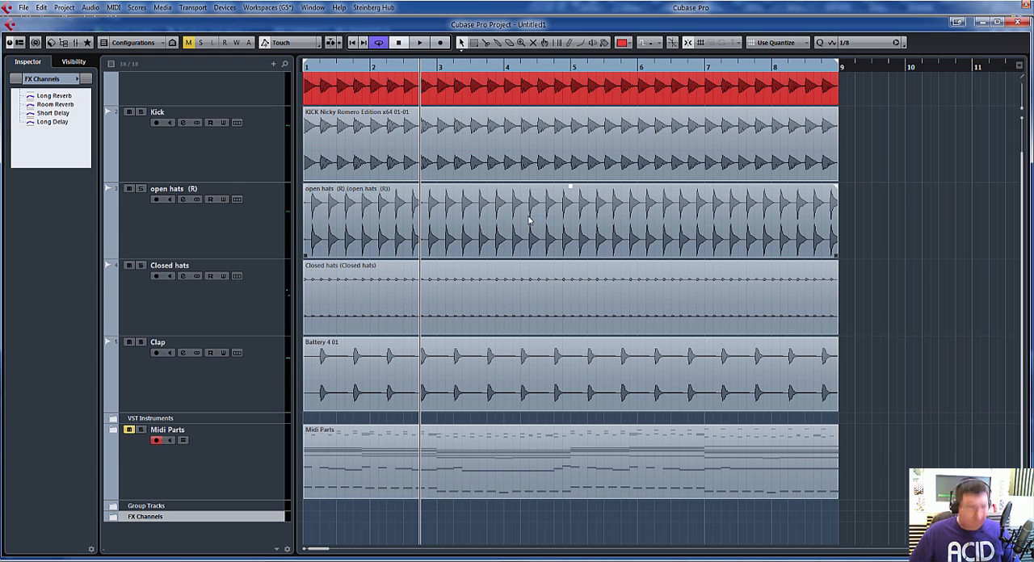
pyautogui.press('F3')
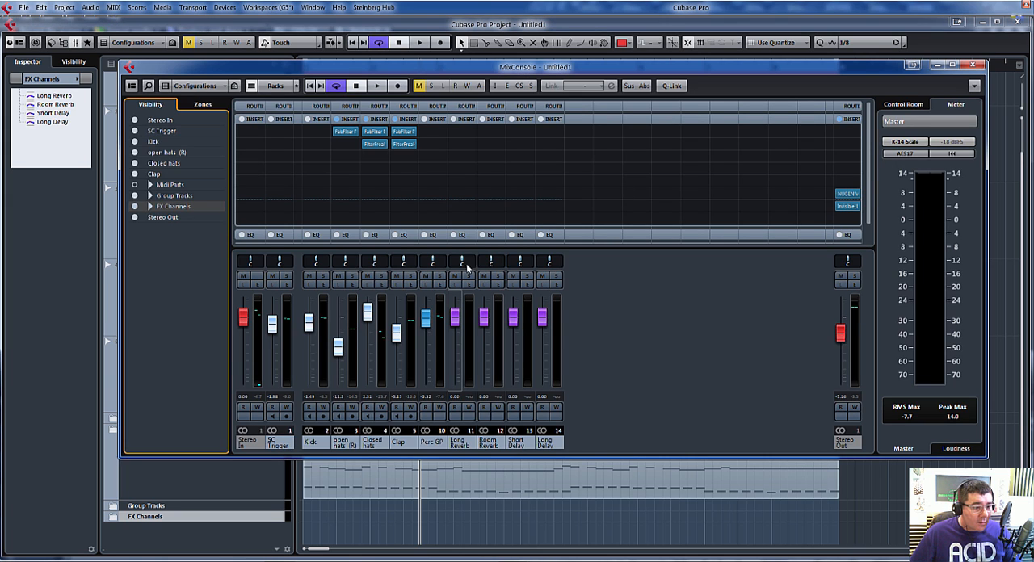
# Step: Load REVerence in the first insert slot of the Long Reverb channel with the Grand NY Ballroom B (SR) preset
pyautogui.click(475, 132)
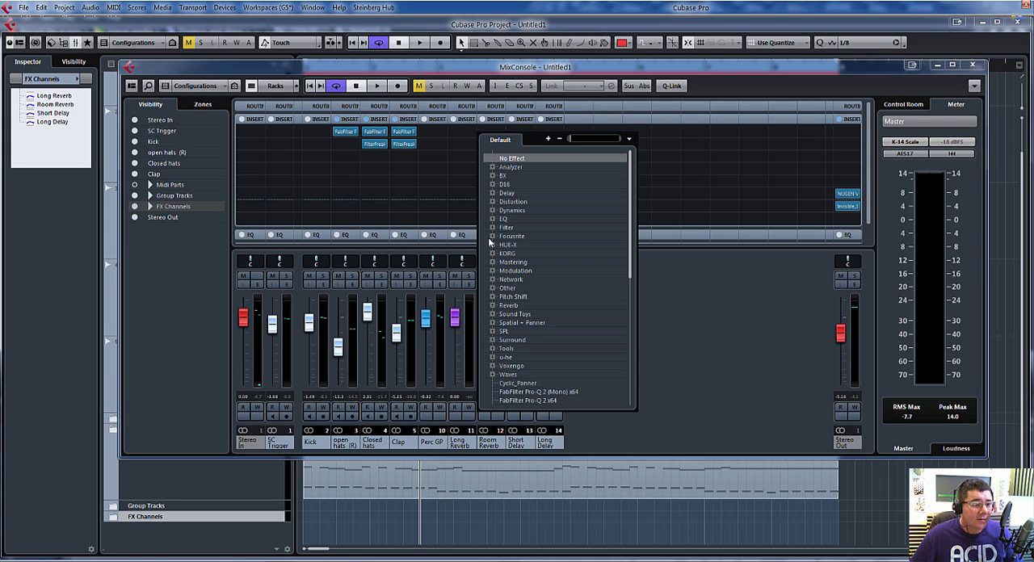
pyautogui.click(493, 306)
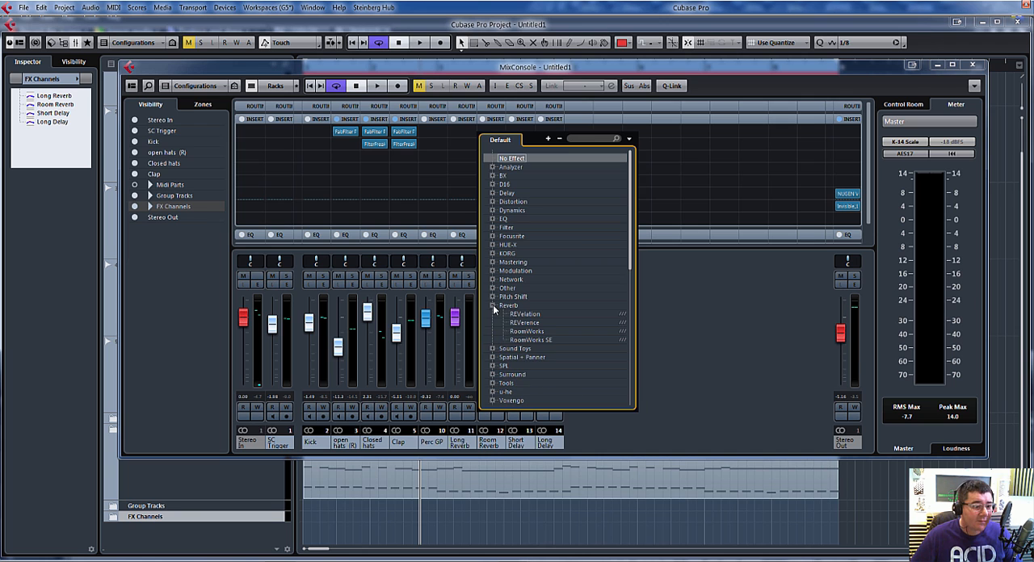
pyautogui.click(525, 322)
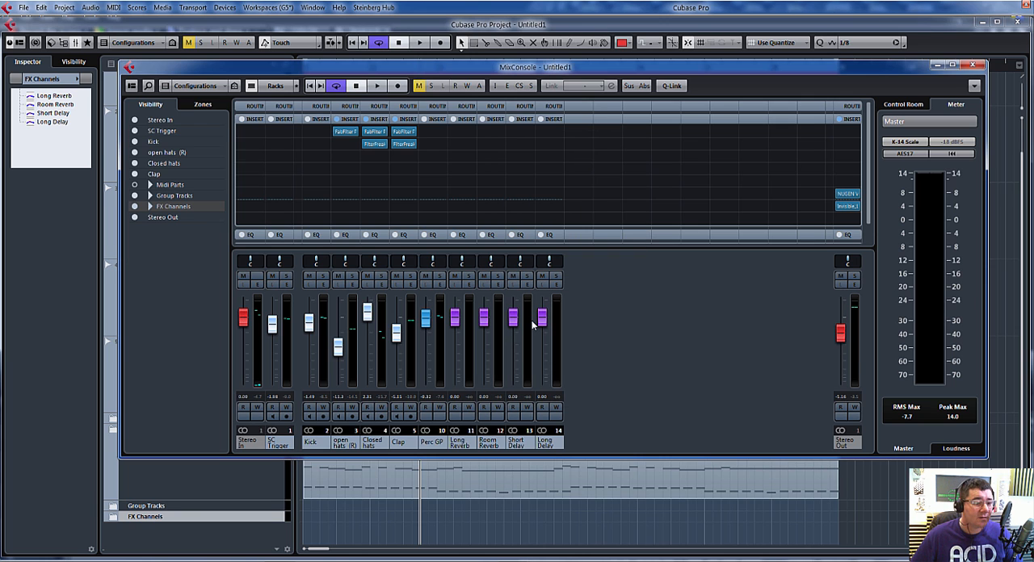
pyautogui.click(365, 155)
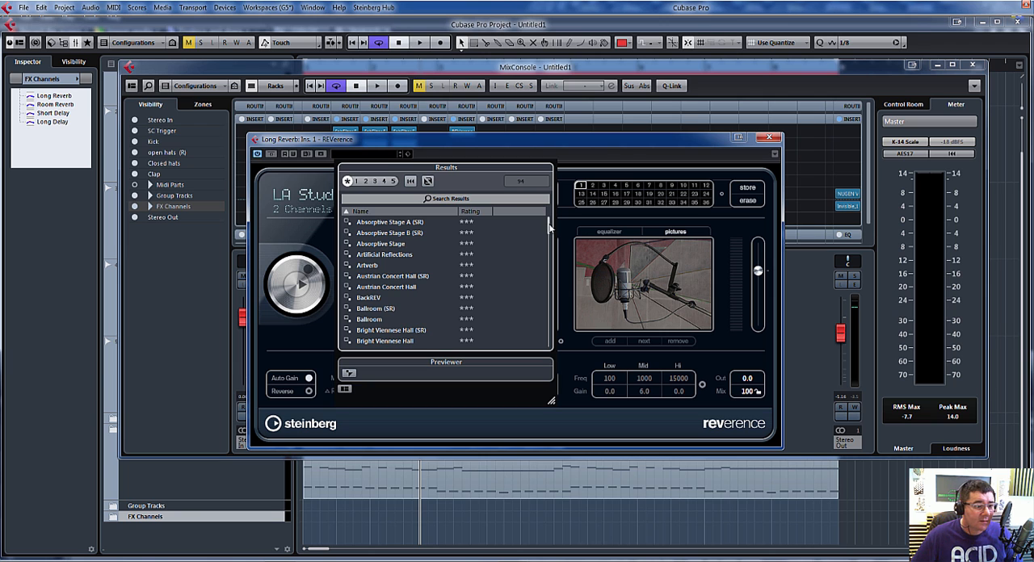
pyautogui.moveTo(549, 228); pyautogui.dragTo(549, 262)
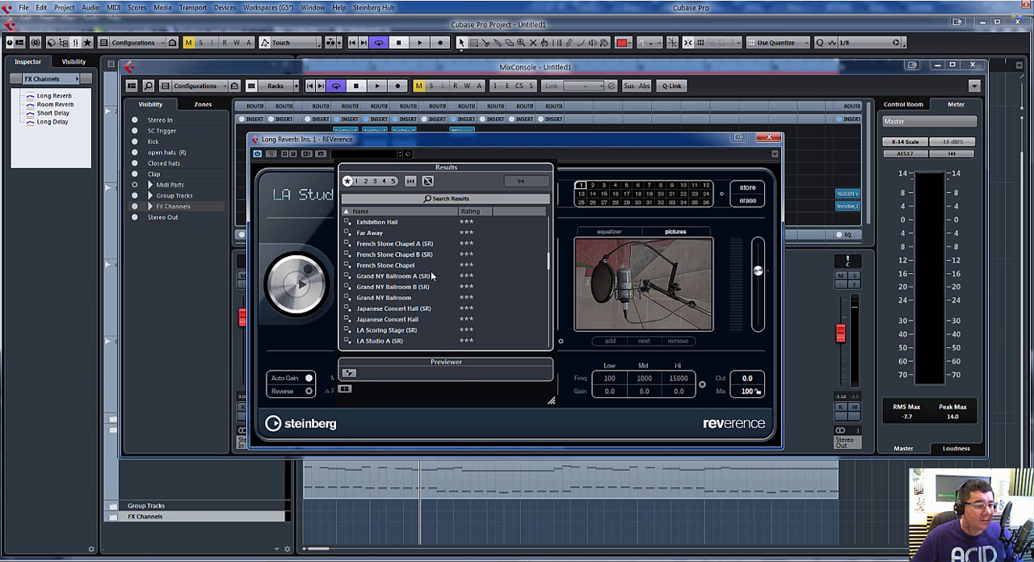
pyautogui.doubleClick(388, 288)
# Step: Check the mix in playback, switch REVerence to the Japanese Concert Hall (SR) preset, and close the plug-in
pyautogui.press('space')
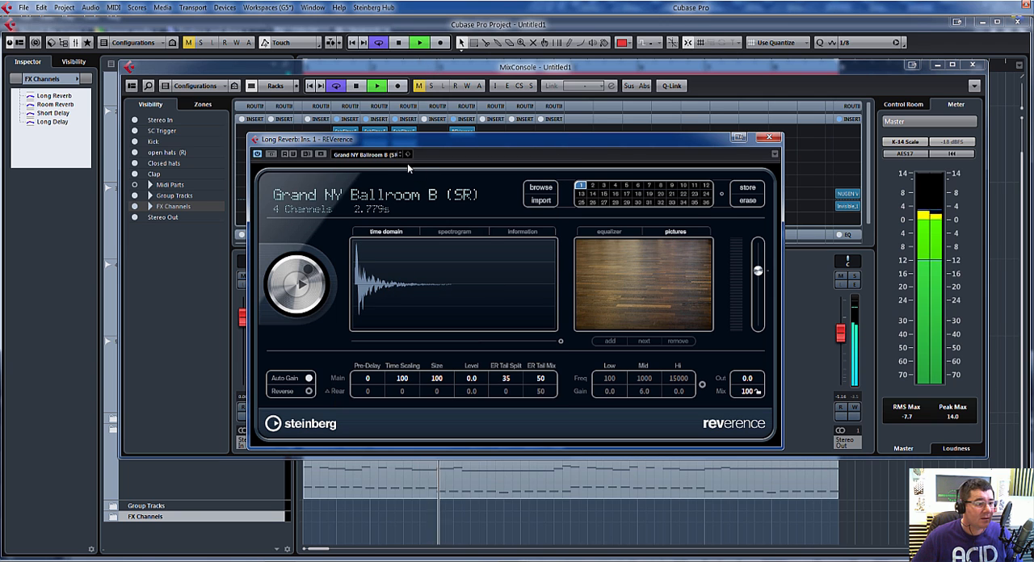
pyautogui.click(374, 158)
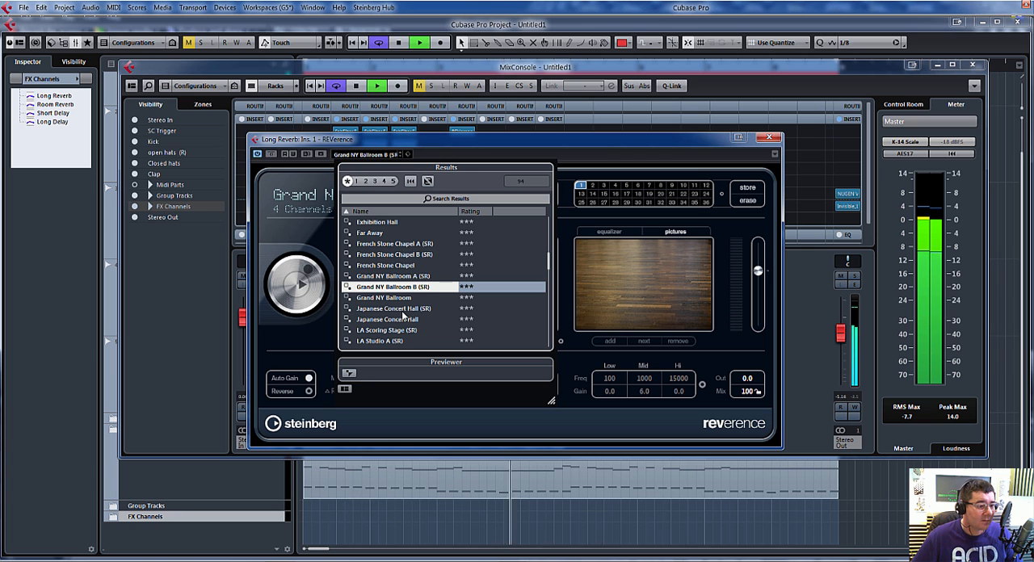
pyautogui.press('space')
pyautogui.doubleClick(402, 312)
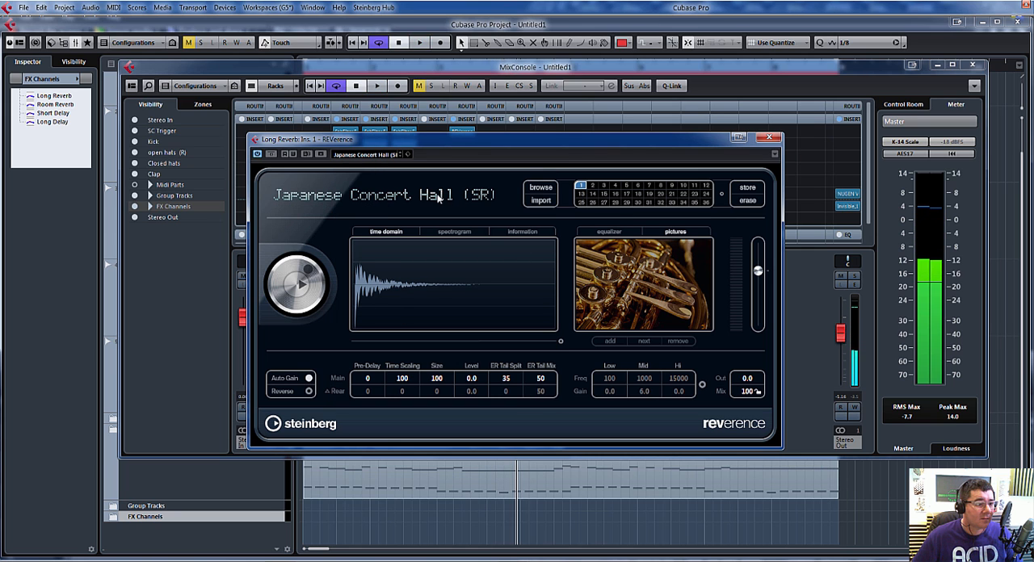
pyautogui.click(380, 156)
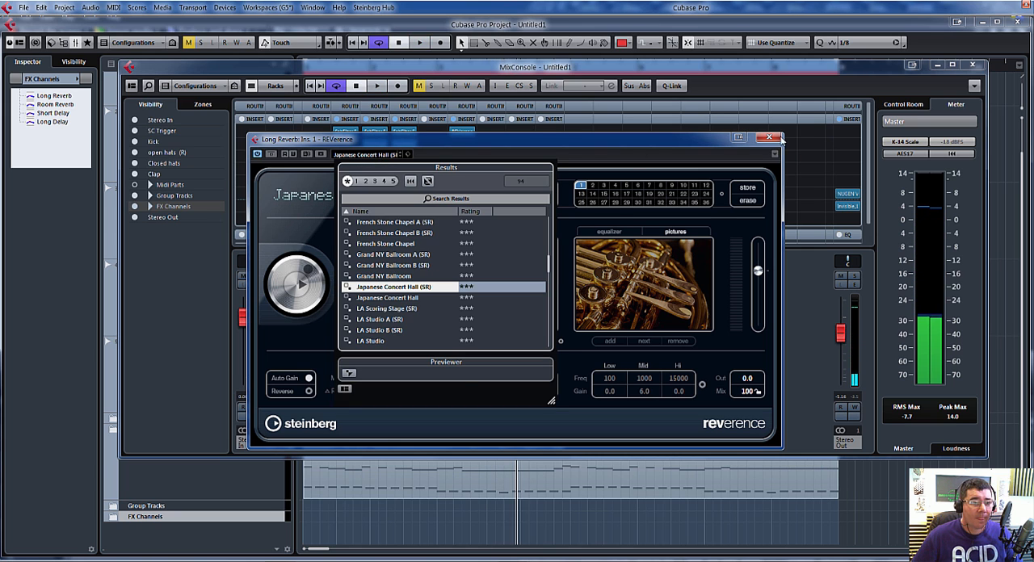
pyautogui.click(418, 127)
pyautogui.click(769, 138)
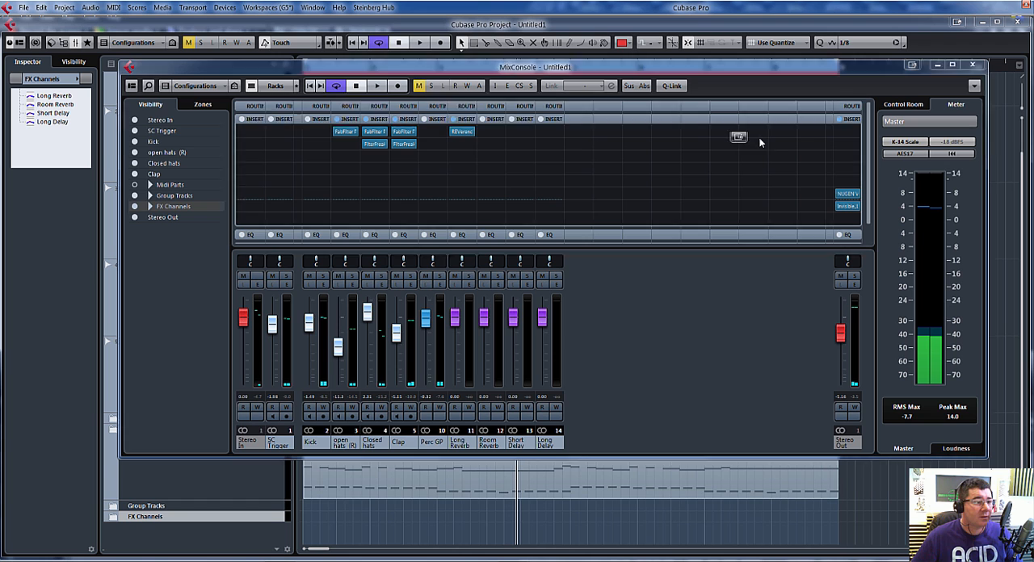
pyautogui.click(467, 135)
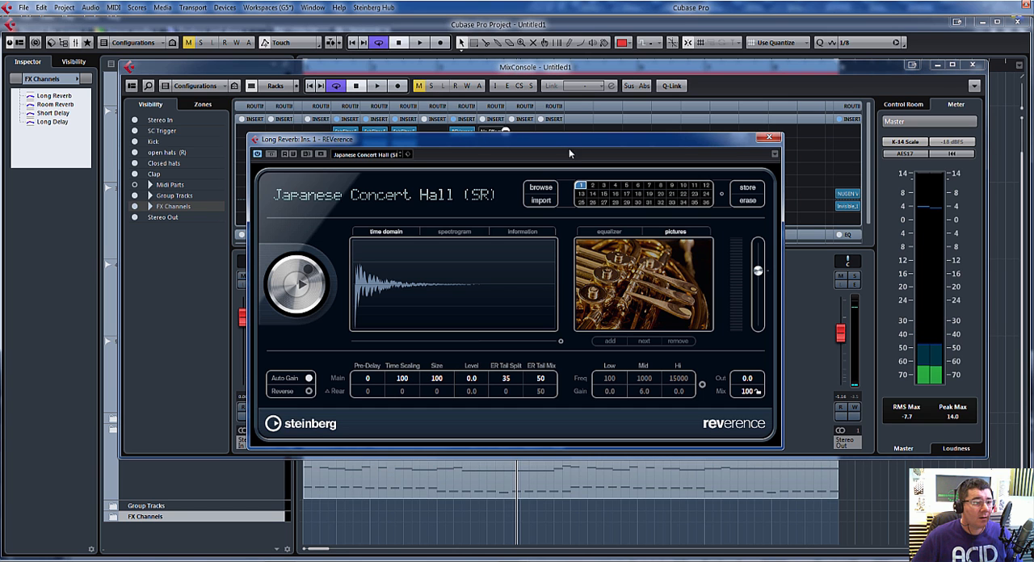
pyautogui.click(773, 138)
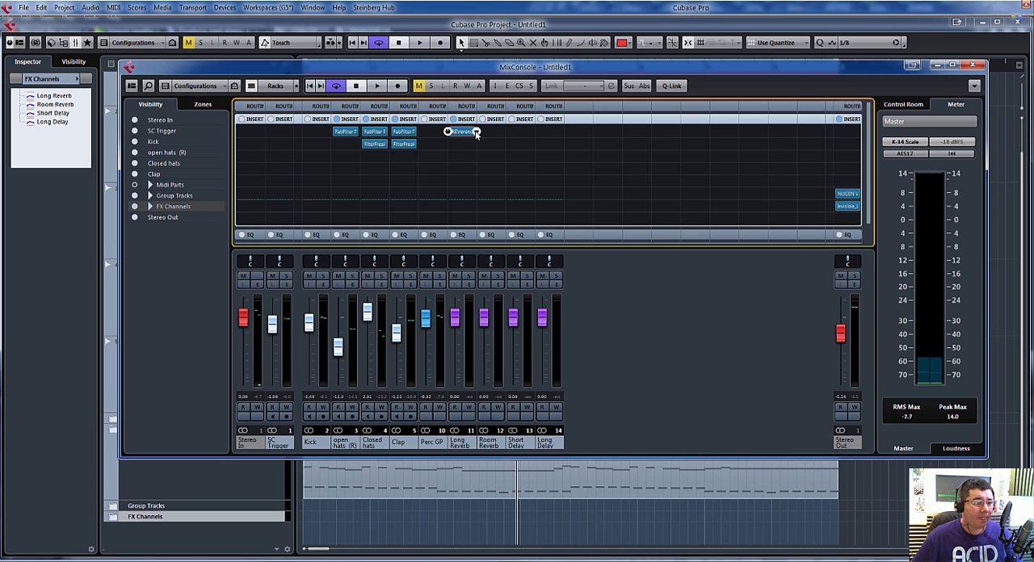
# Step: Replace REVerence on the Long Reverb channel with the Waves IR1 full Stereo plug-in, discarding the REVerence changes
pyautogui.click(475, 132)
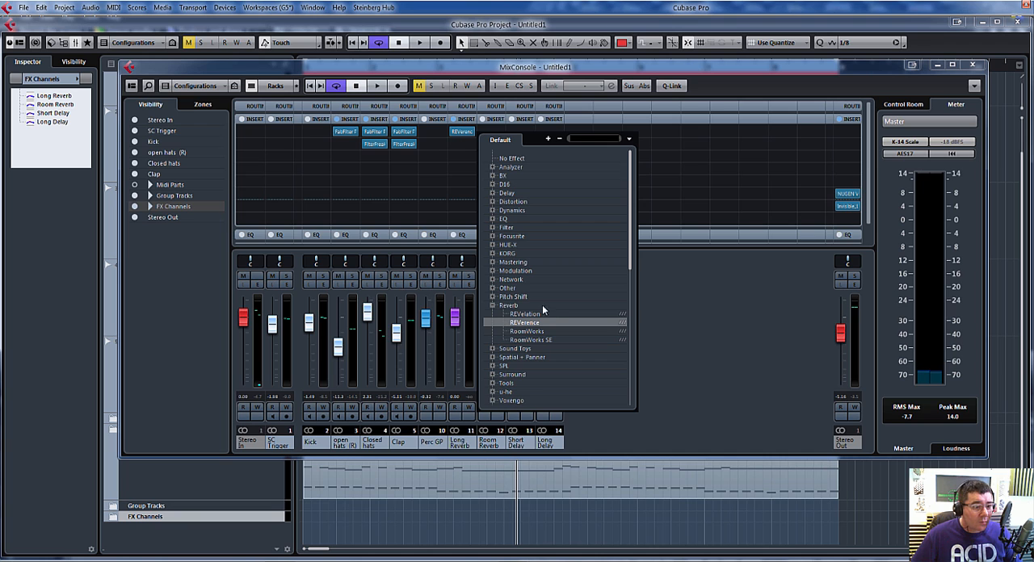
pyautogui.click(492, 307)
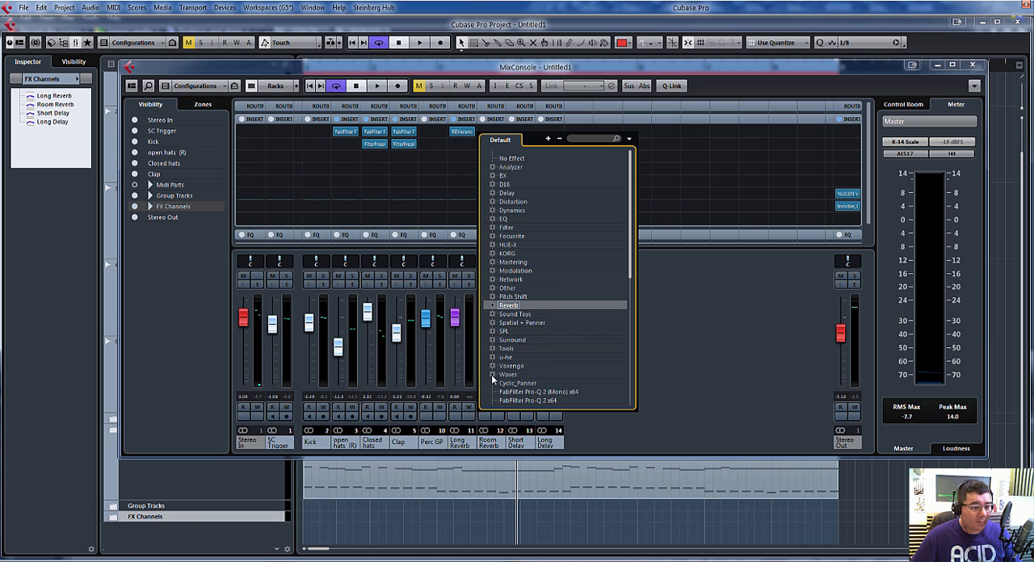
pyautogui.click(492, 375)
pyautogui.scroll(-3, 564, 313)
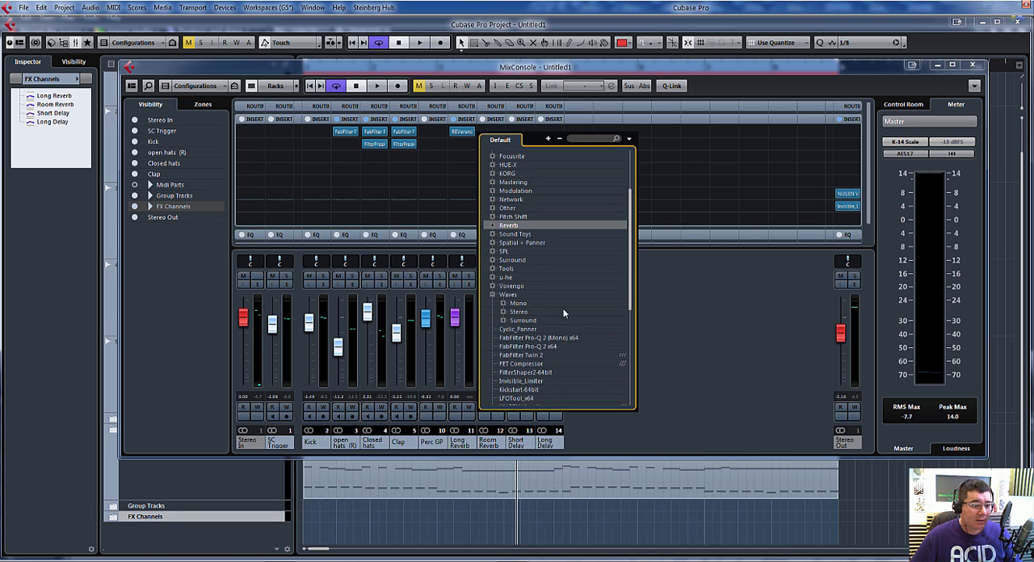
pyautogui.click(503, 312)
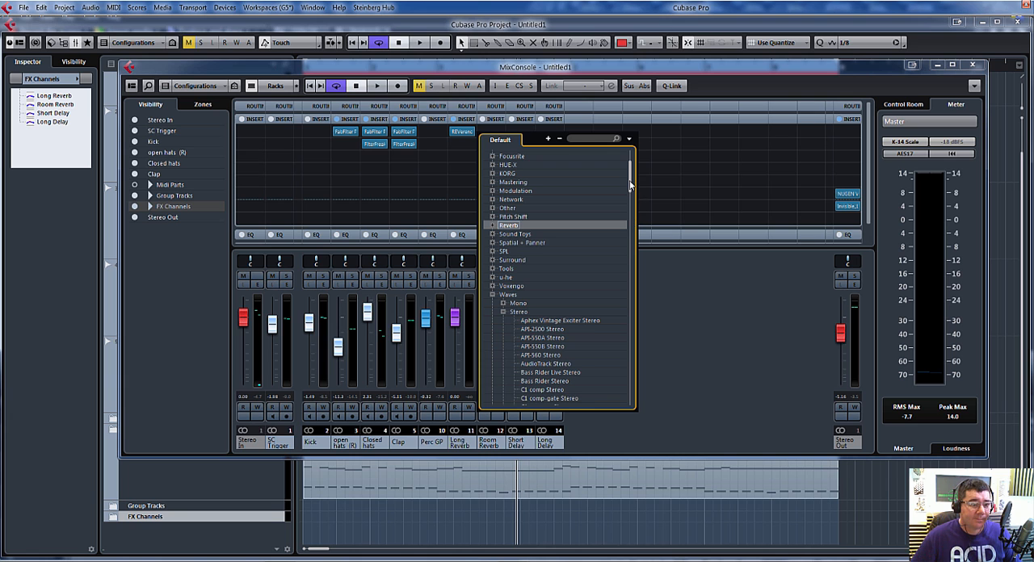
pyautogui.moveTo(630, 185); pyautogui.dragTo(642, 250)
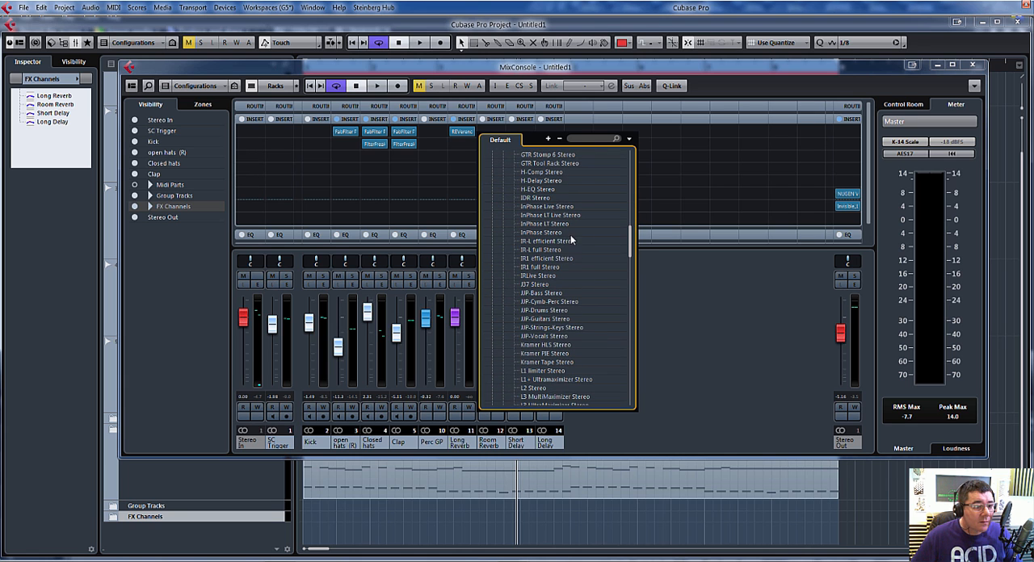
pyautogui.click(548, 268)
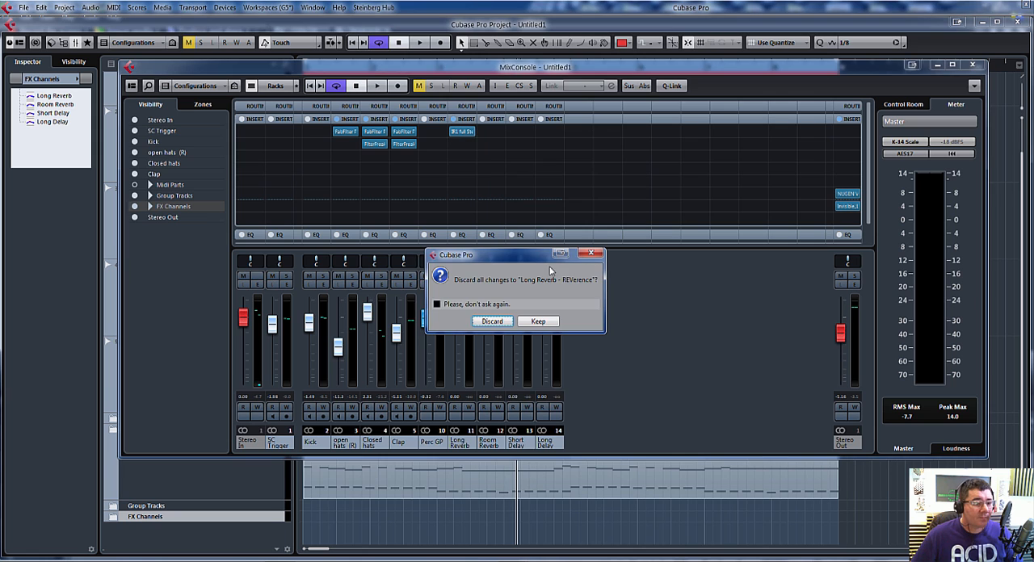
pyautogui.click(492, 323)
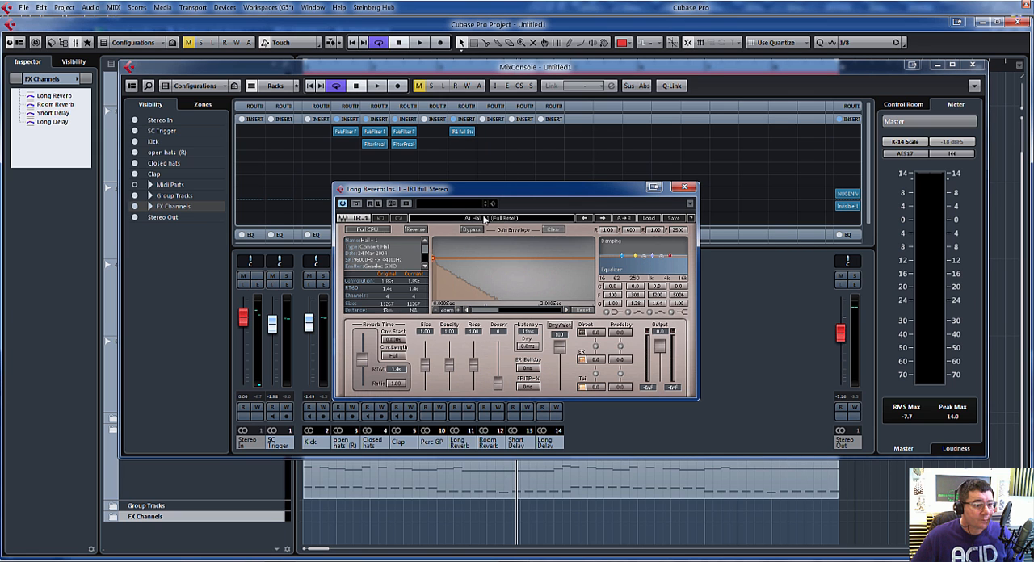
# Step: Load IR-1's Hall - 1 impulse response with full reset, raise the reverb time to about 4.5 s RT60, and close the plug-in
pyautogui.click(652, 220)
pyautogui.moveTo(759, 252)
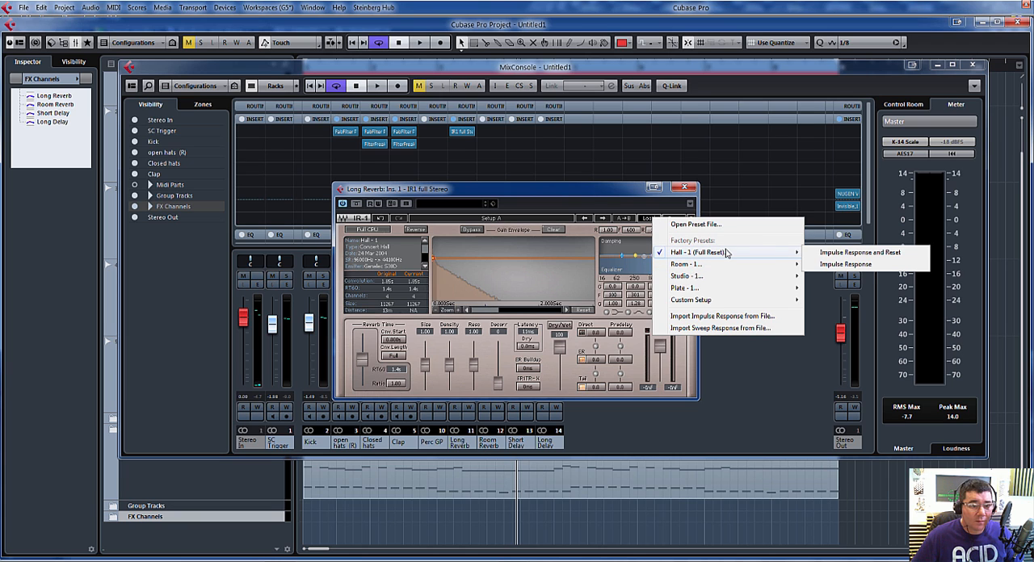
pyautogui.click(847, 253)
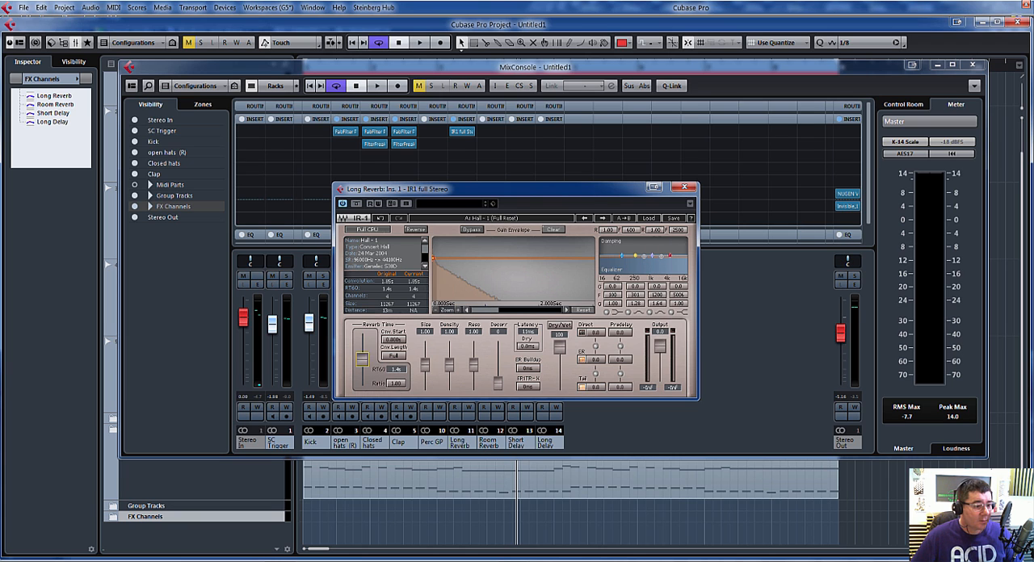
pyautogui.moveTo(363, 352); pyautogui.dragTo(362, 345)
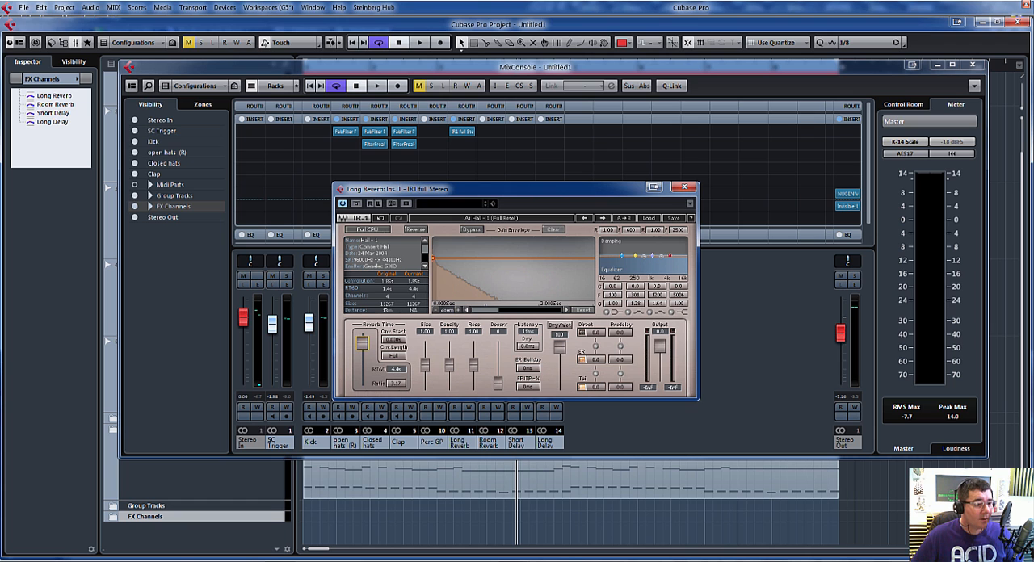
pyautogui.click(685, 189)
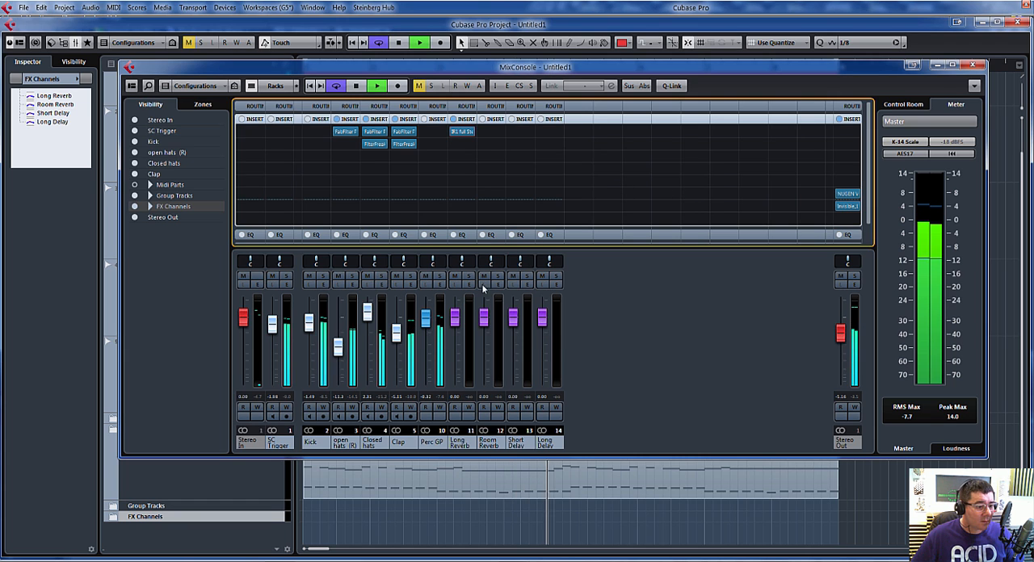
# Step: Stop playback, show the sends rack, and add an active send from the Perc GP channel to Long Reverb
pyautogui.press('space')
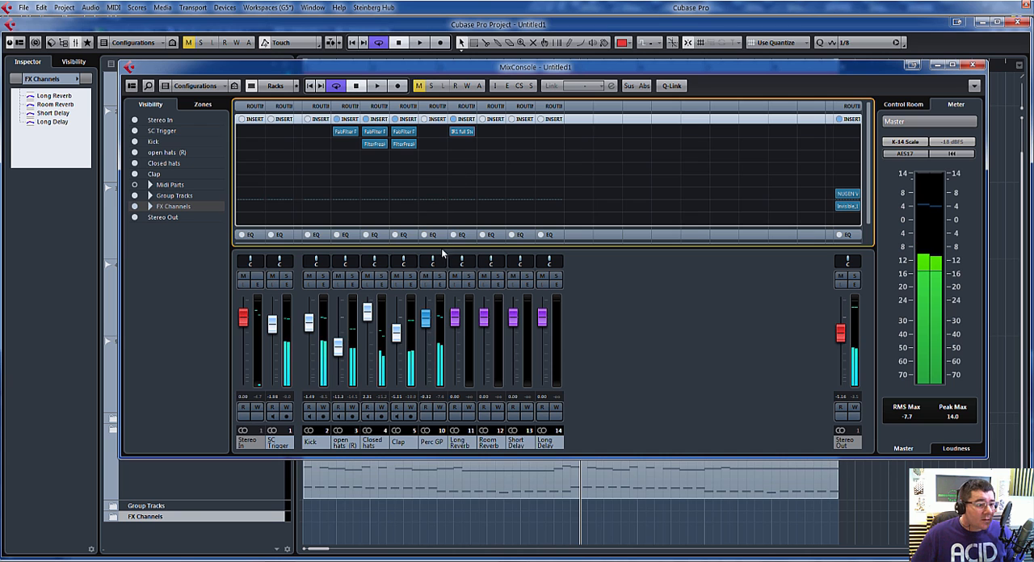
pyautogui.click(577, 121)
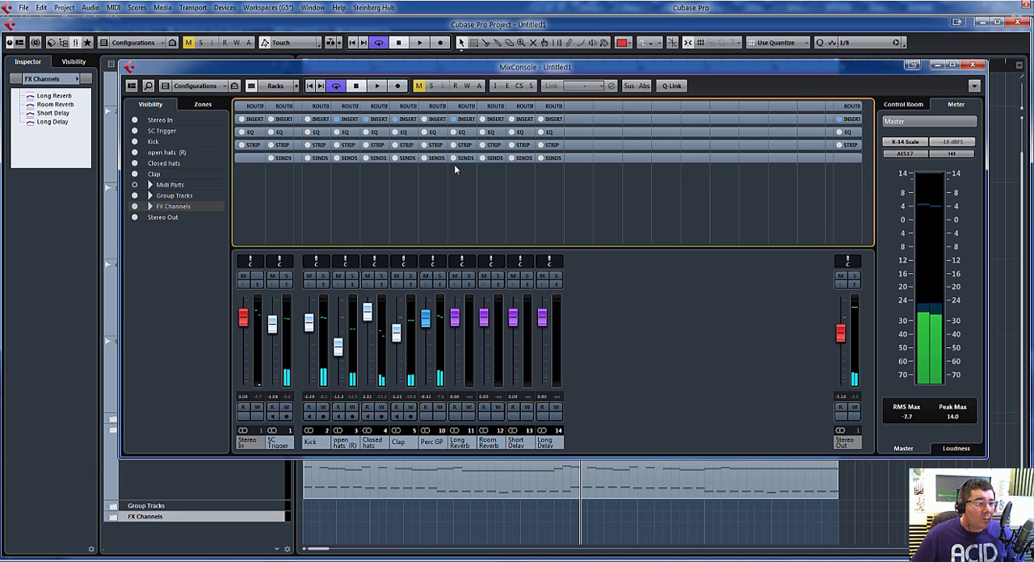
pyautogui.click(440, 159)
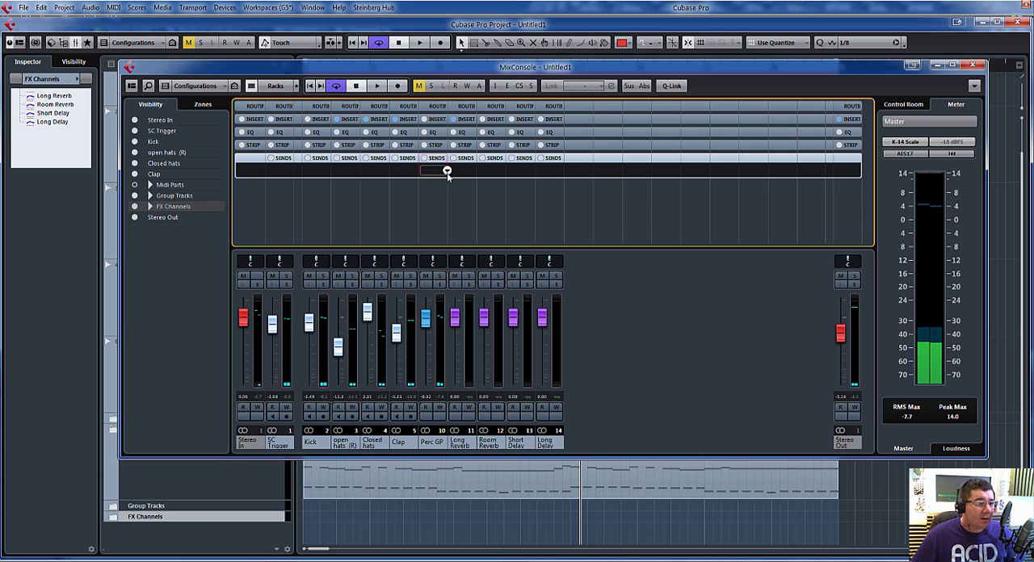
pyautogui.click(448, 170)
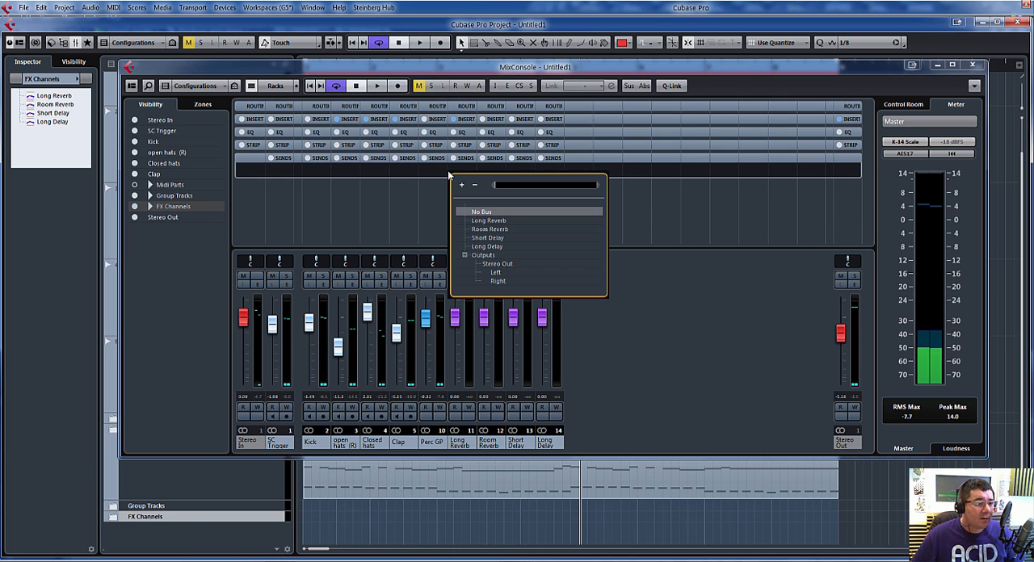
pyautogui.click(489, 221)
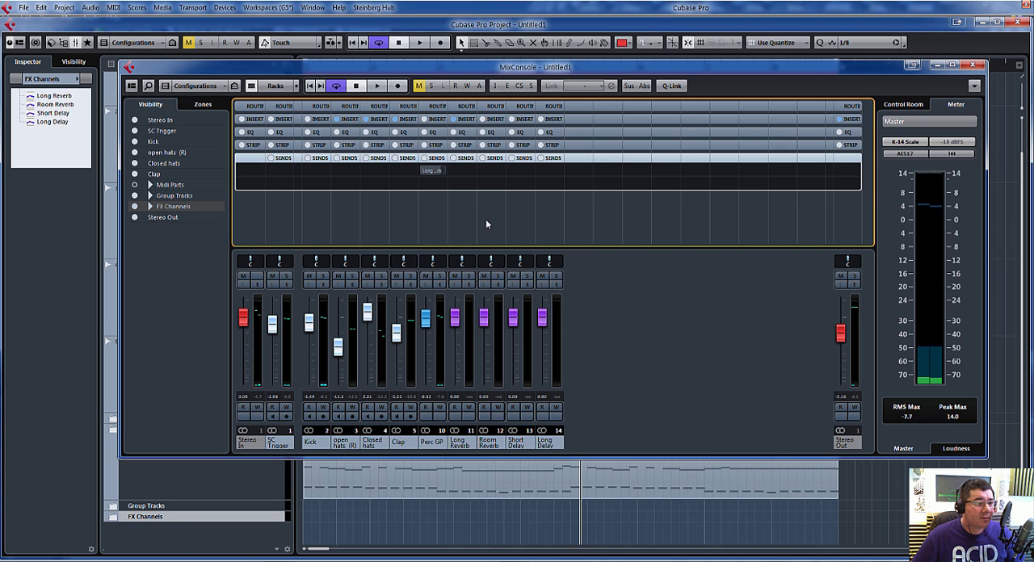
pyautogui.click(418, 170)
# Step: Audition the Perc GP channel's Long Reverb send in playback while lowering its level to minus infinity
pyautogui.press('space')
pyautogui.moveTo(438, 173); pyautogui.dragTo(413, 170)
pyautogui.press('space')
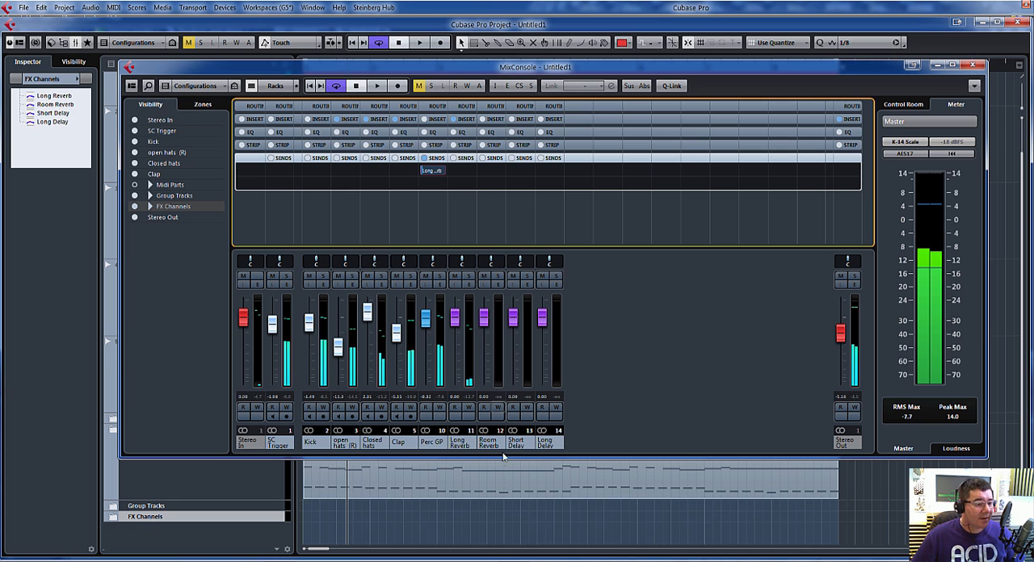
# Step: Load the REVerence plug-in in the first insert slot of the Room Reverb channel
pyautogui.click(494, 121)
pyautogui.click(491, 120)
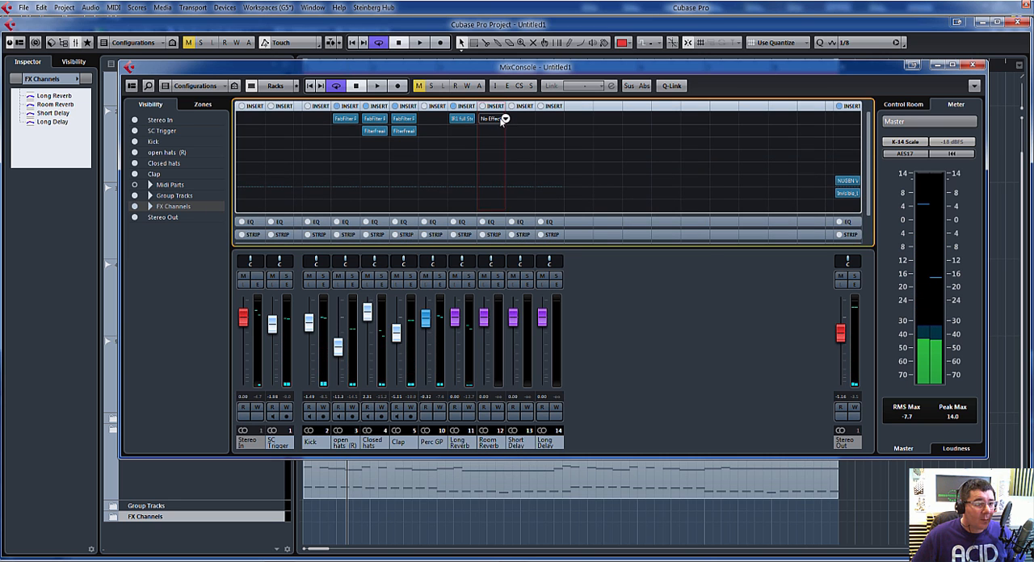
pyautogui.click(498, 121)
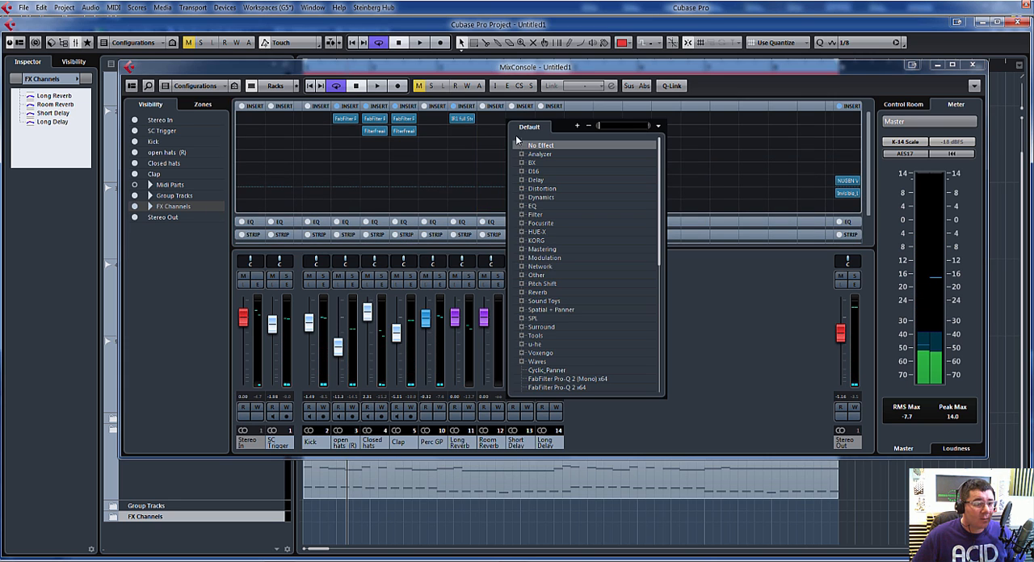
pyautogui.click(522, 293)
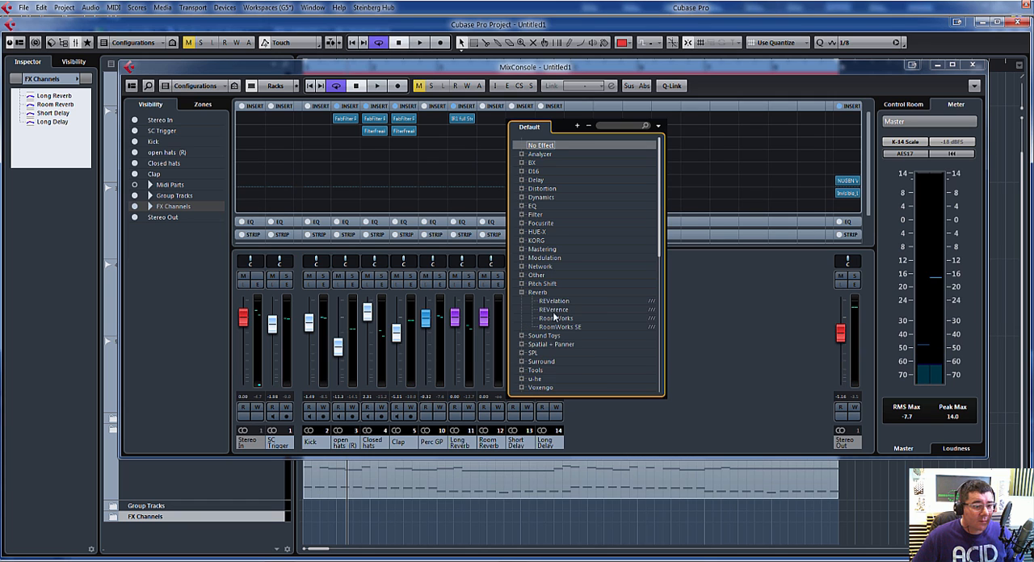
pyautogui.click(554, 310)
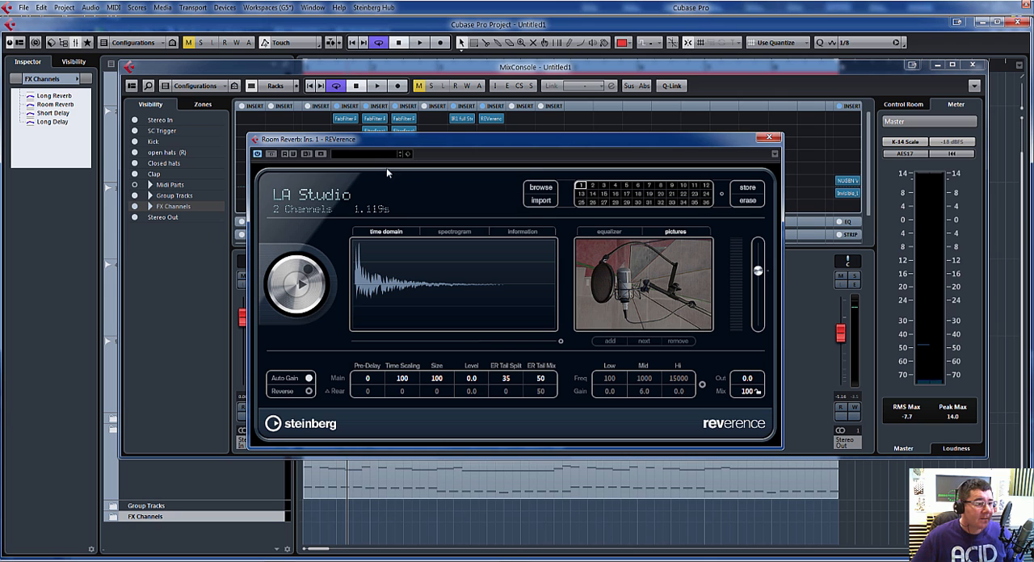
# Step: Choose the Ny Studio A B (SR) preset for the Room Reverb channel's REVerence and close the plug-in
pyautogui.click(367, 153)
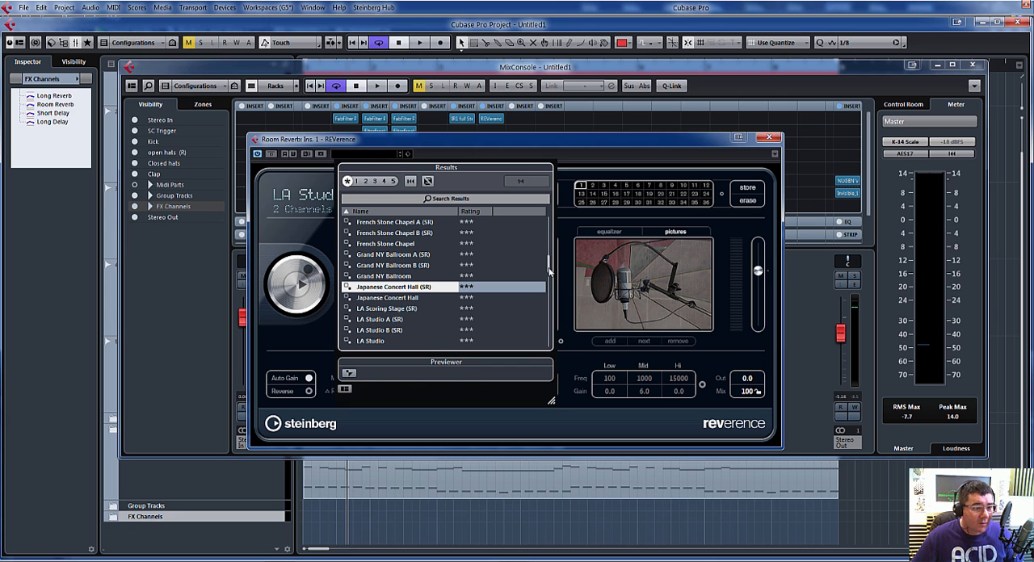
pyautogui.moveTo(549, 271); pyautogui.dragTo(559, 311)
pyautogui.doubleClick(382, 298)
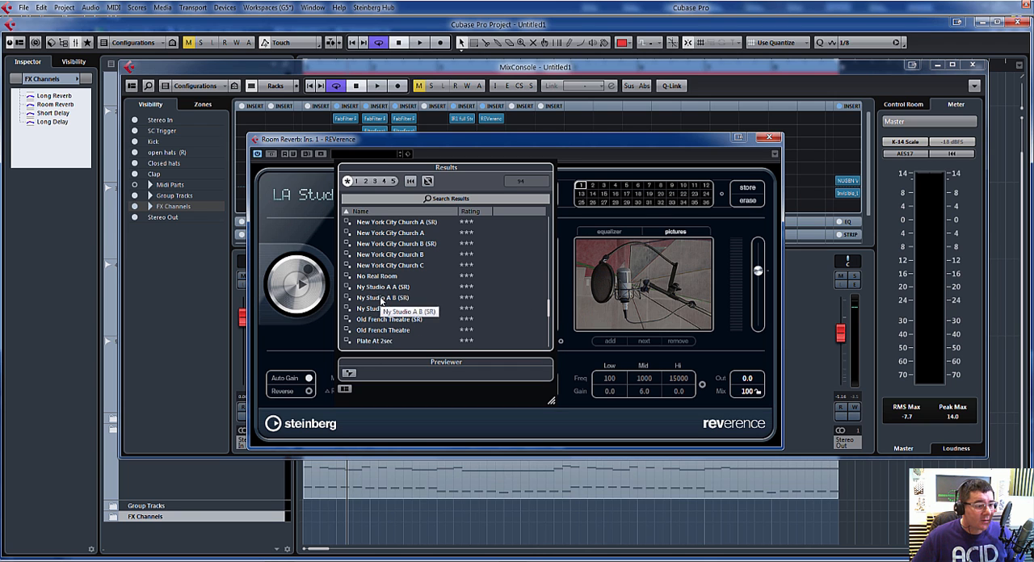
pyautogui.click(767, 138)
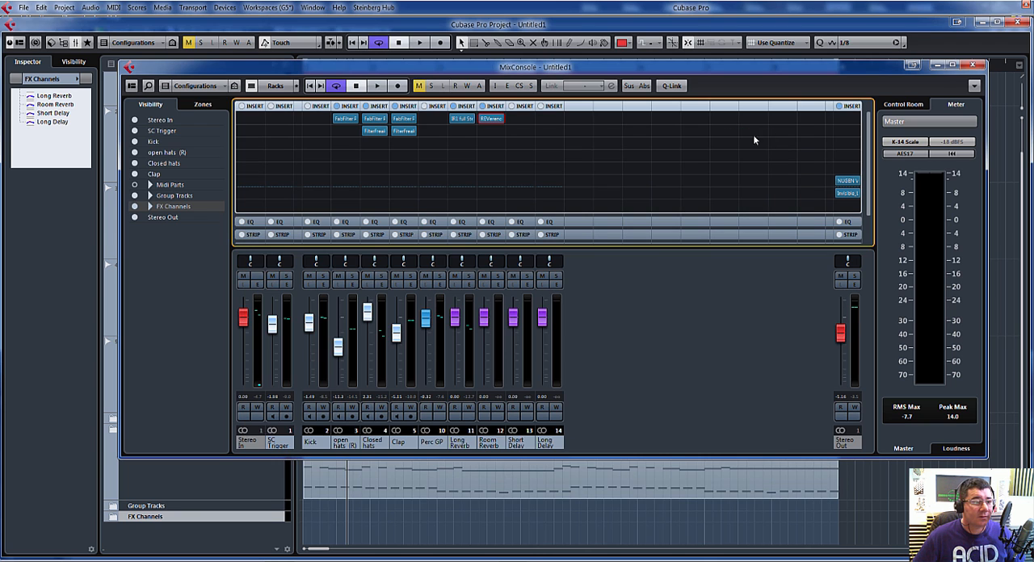
# Step: Reroute the Perc GP send to Room Reverb, activate it, and set its level to -12.8 dB in playback
pyautogui.press('space')
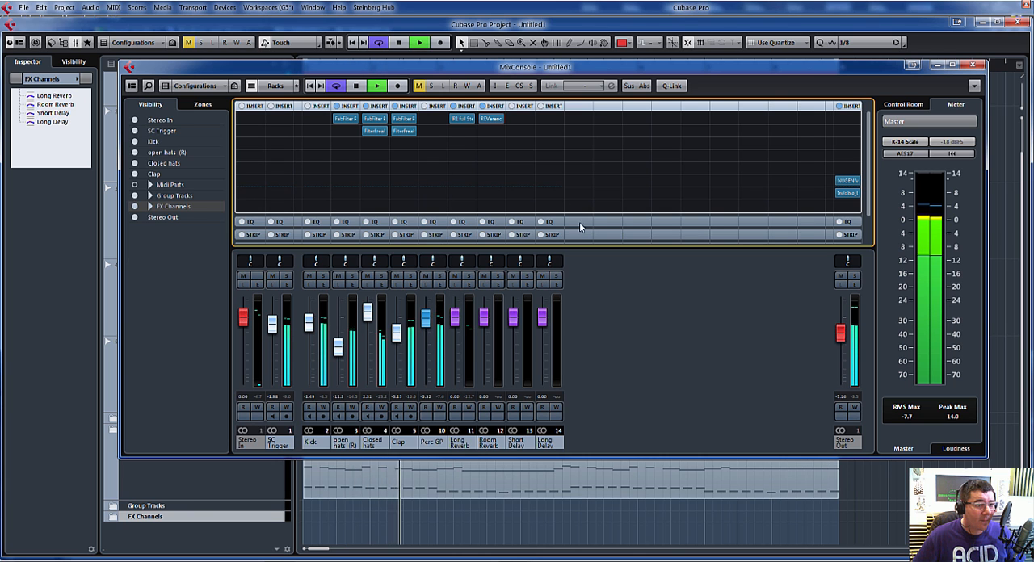
pyautogui.click(475, 243)
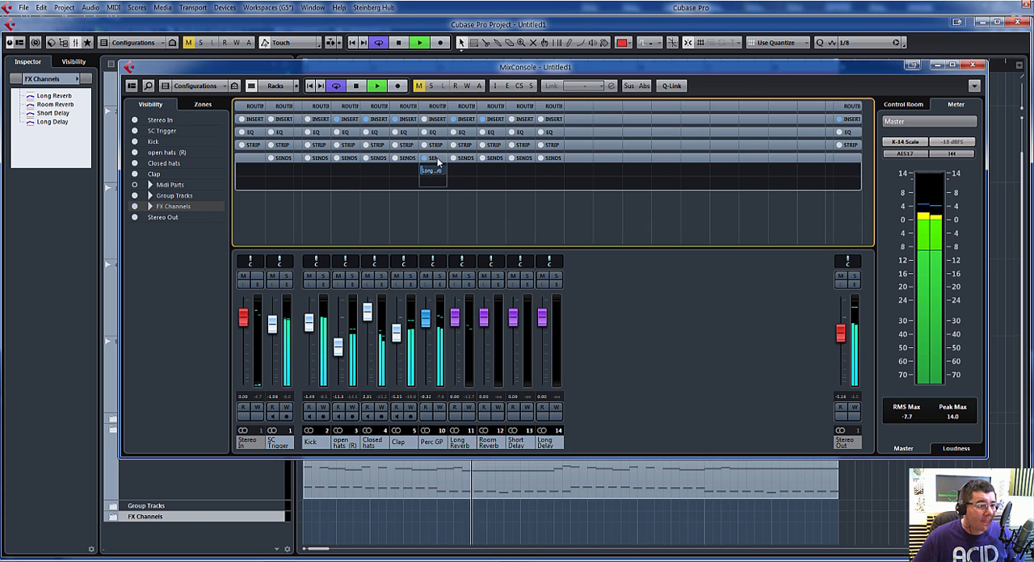
pyautogui.click(446, 172)
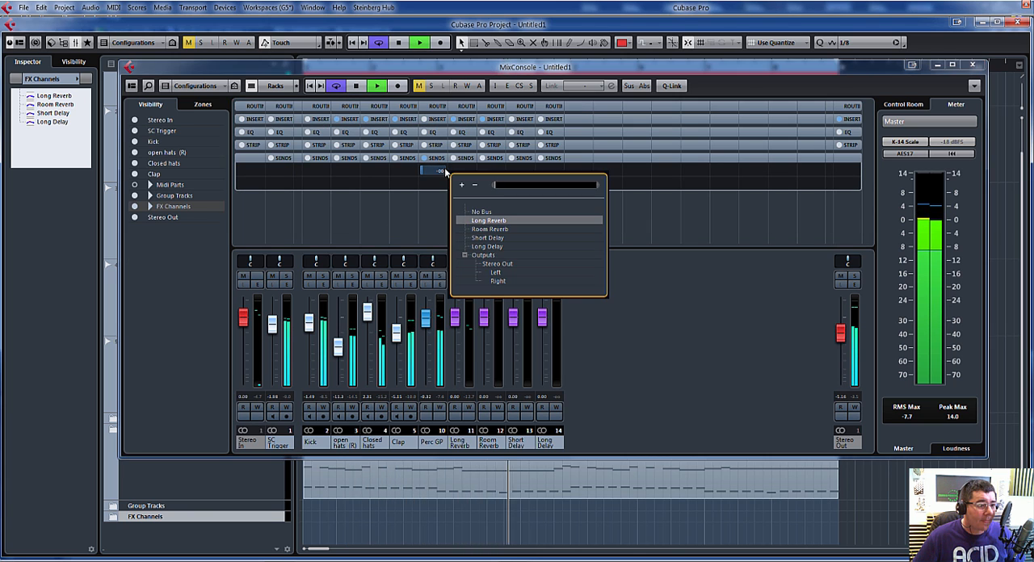
pyautogui.click(489, 230)
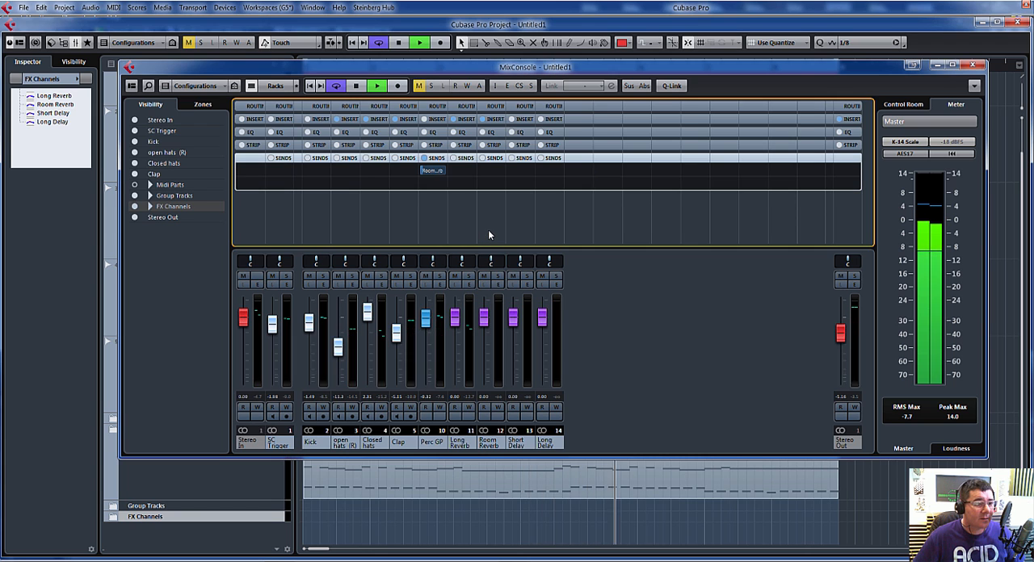
pyautogui.moveTo(433, 173)
pyautogui.mouseDown()
pyautogui.moveTo(447, 172)
pyautogui.moveTo(427, 169)
pyautogui.mouseUp()
pyautogui.click(418, 169)
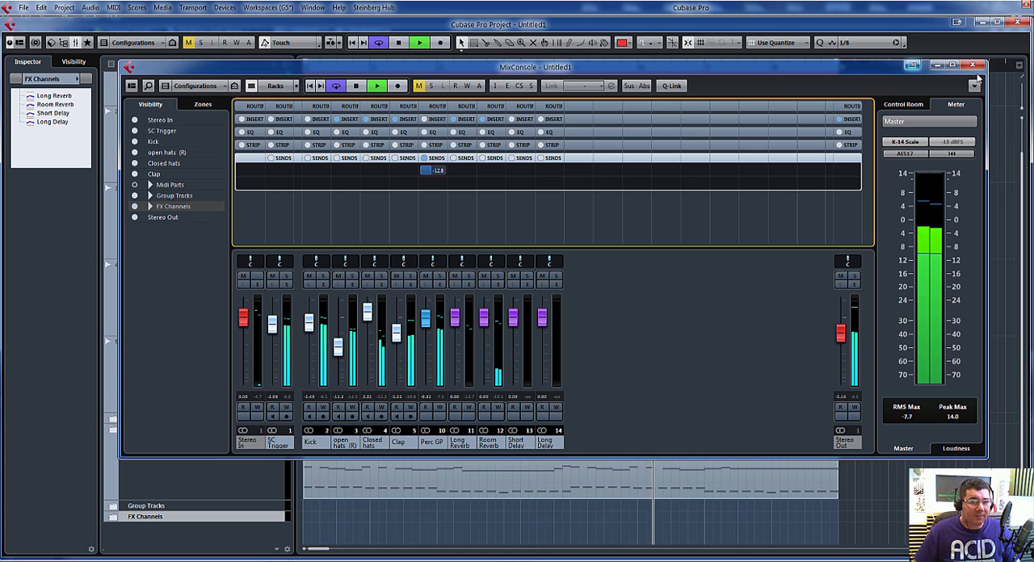
pyautogui.press('space')
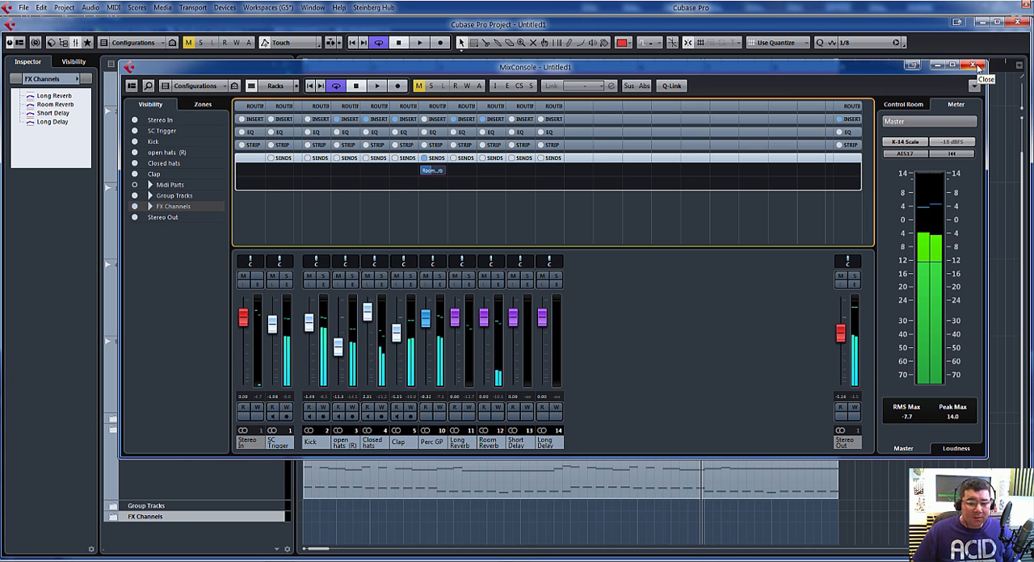
# Step: Close the MixConsole, open the VST instrument rack, and add one StylusRMX instrument track
pyautogui.click(975, 66)
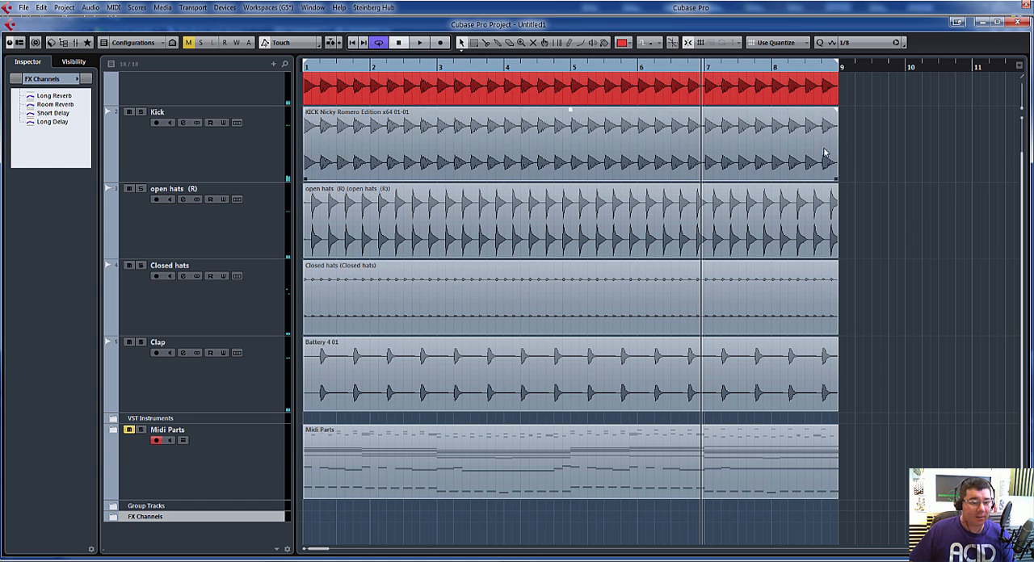
pyautogui.press('F11')
pyautogui.click(790, 139)
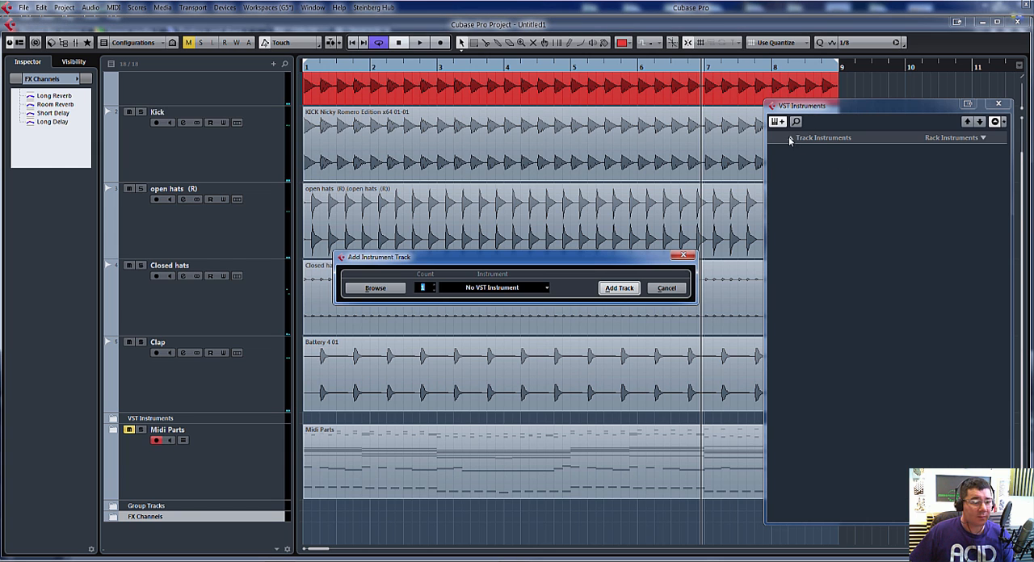
pyautogui.click(519, 289)
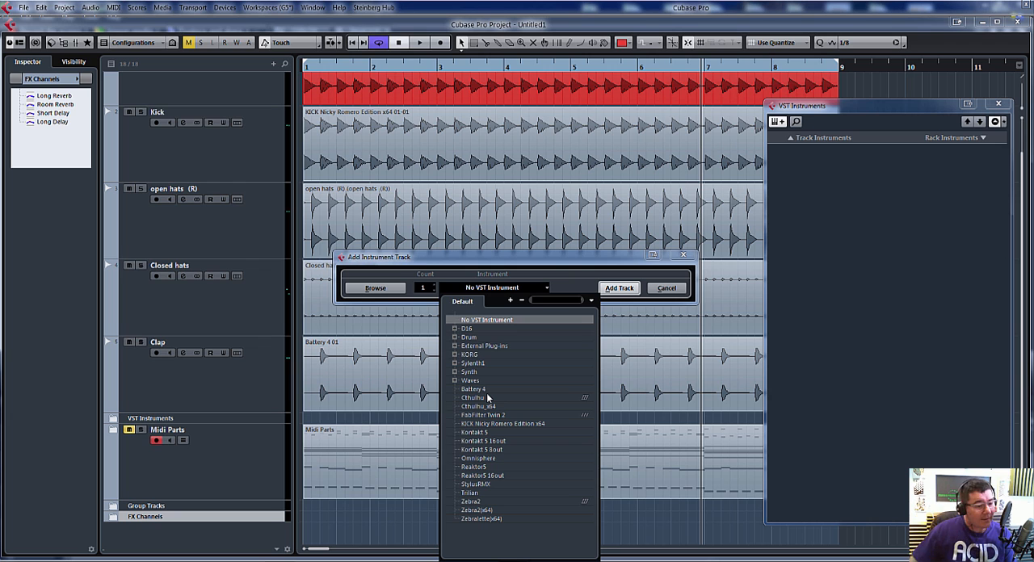
pyautogui.click(479, 485)
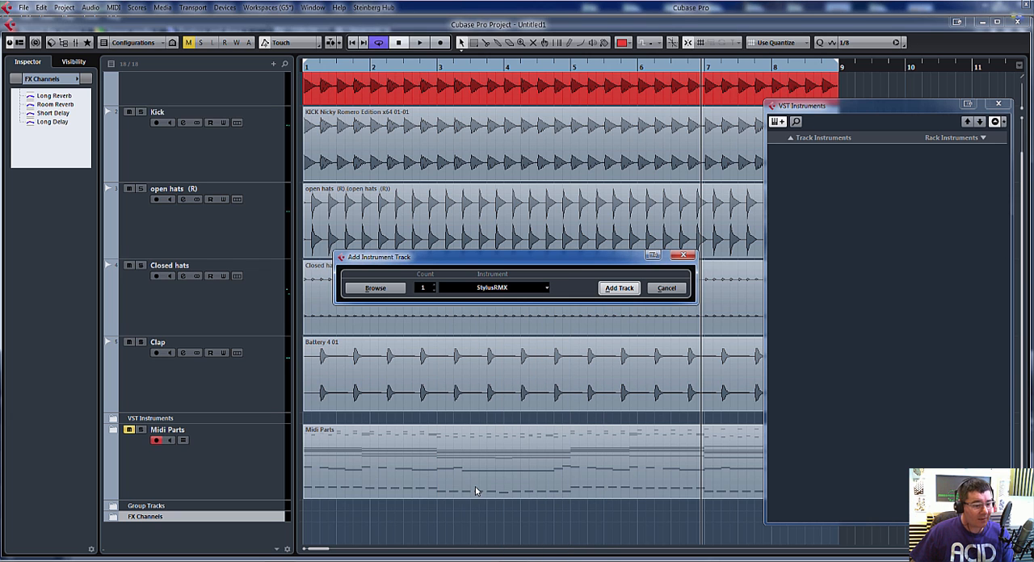
pyautogui.click(618, 288)
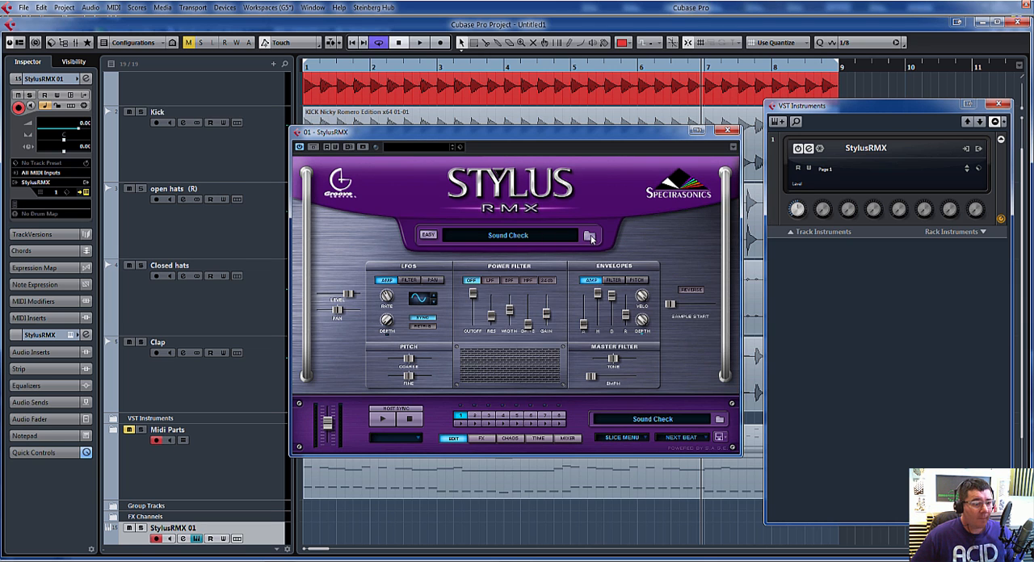
# Step: Open the Stylus RMX sound browser and select the Converted REX Files directory in User Libraries
pyautogui.click(590, 235)
pyautogui.click(369, 207)
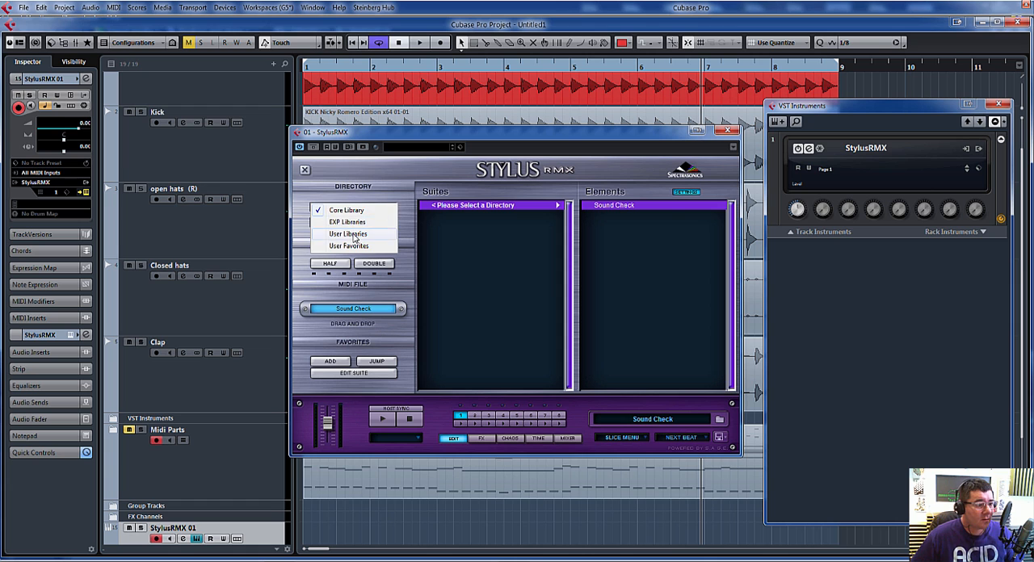
pyautogui.click(355, 233)
pyautogui.click(373, 223)
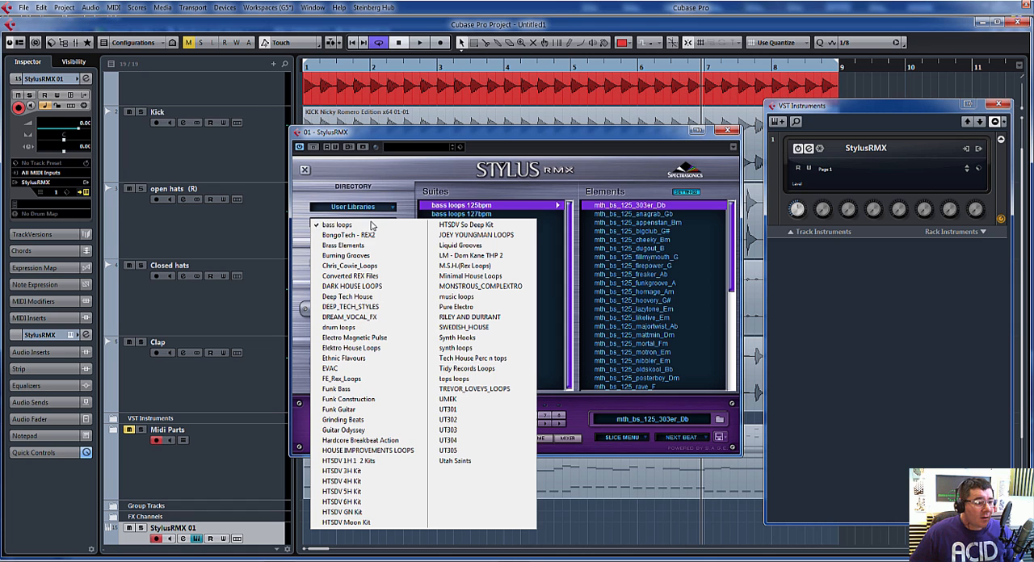
pyautogui.click(376, 277)
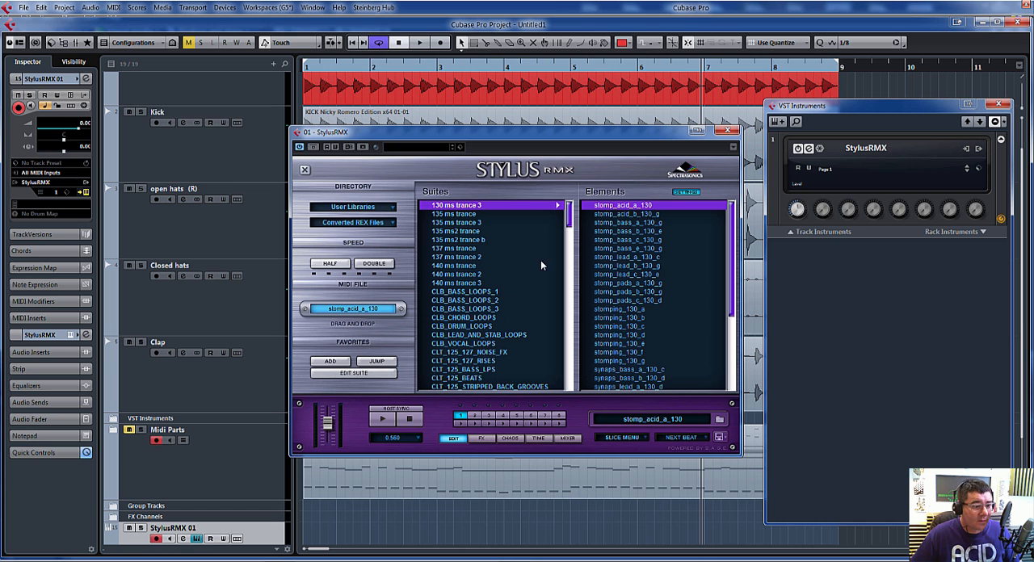
# Step: Audition the loops LBH_120_TOP_PERC_01 to 03 of the LBH_TOP_PERC_LOOPS suite in project playback
pyautogui.moveTo(568, 212); pyautogui.dragTo(579, 329)
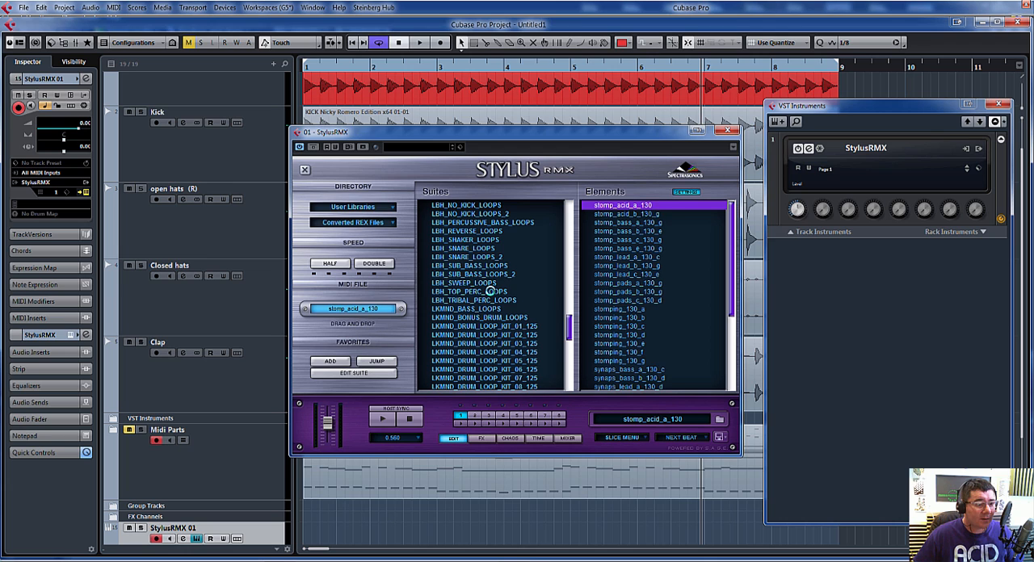
pyautogui.click(490, 290)
pyautogui.click(593, 207)
pyautogui.press('space')
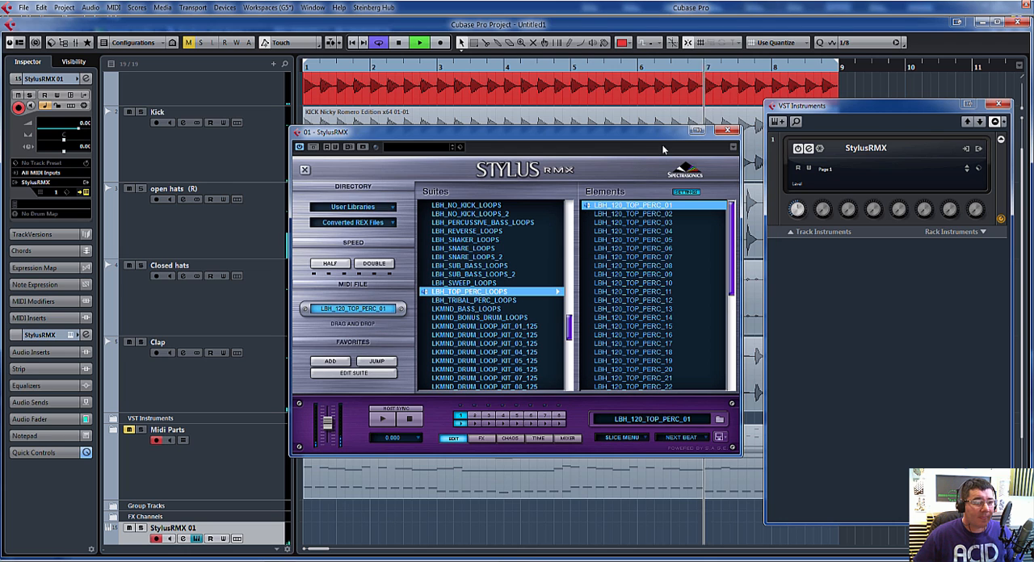
pyautogui.click(598, 214)
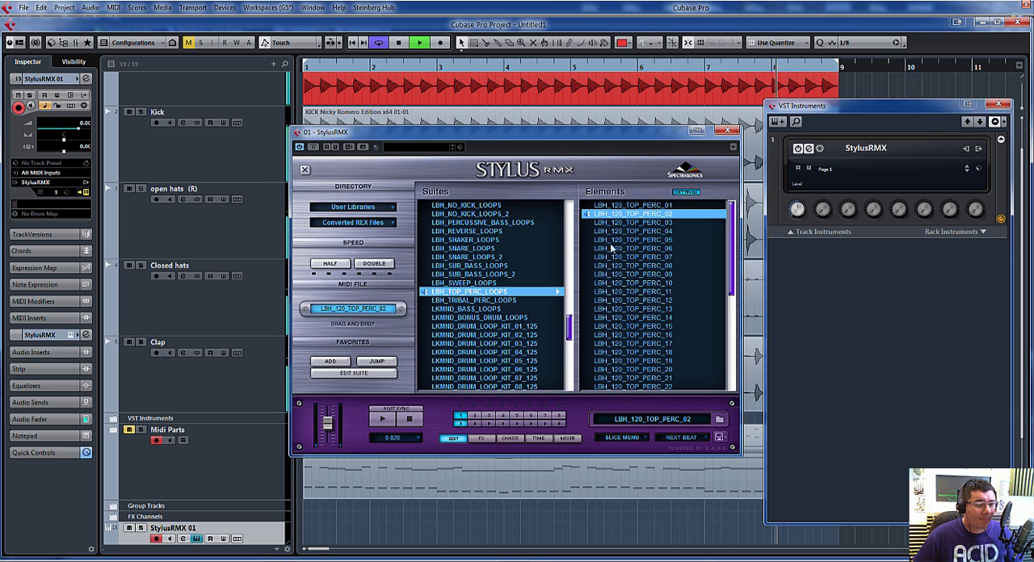
pyautogui.click(598, 225)
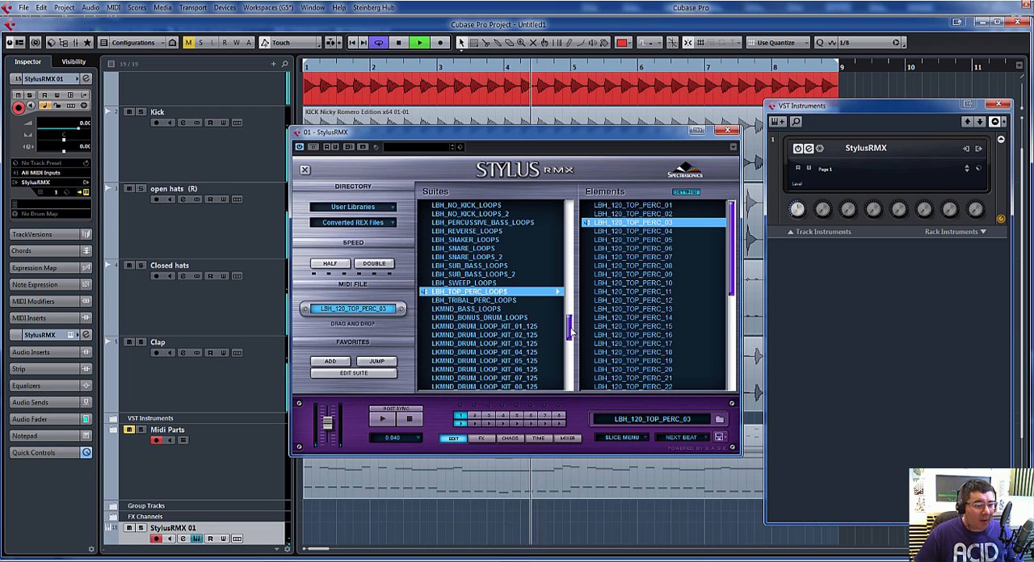
# Step: Select the LBH_HH_LOOPS_2 suite and audition its loops from LBH_120_HH_LOOP_51 to 54 in playback, keeping loop 54
pyautogui.moveTo(570, 329); pyautogui.dragTo(570, 324)
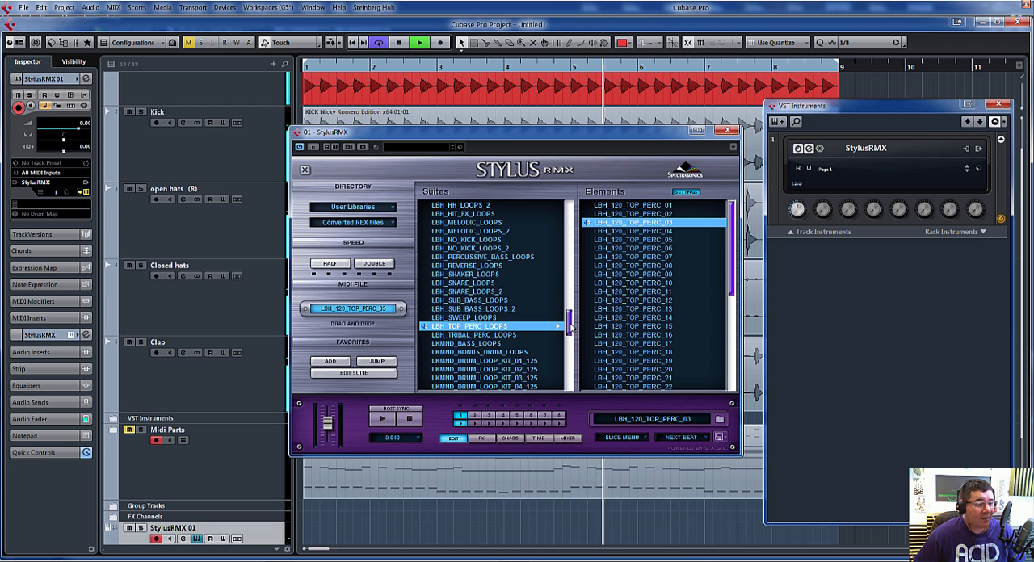
pyautogui.scroll(1, 570, 324)
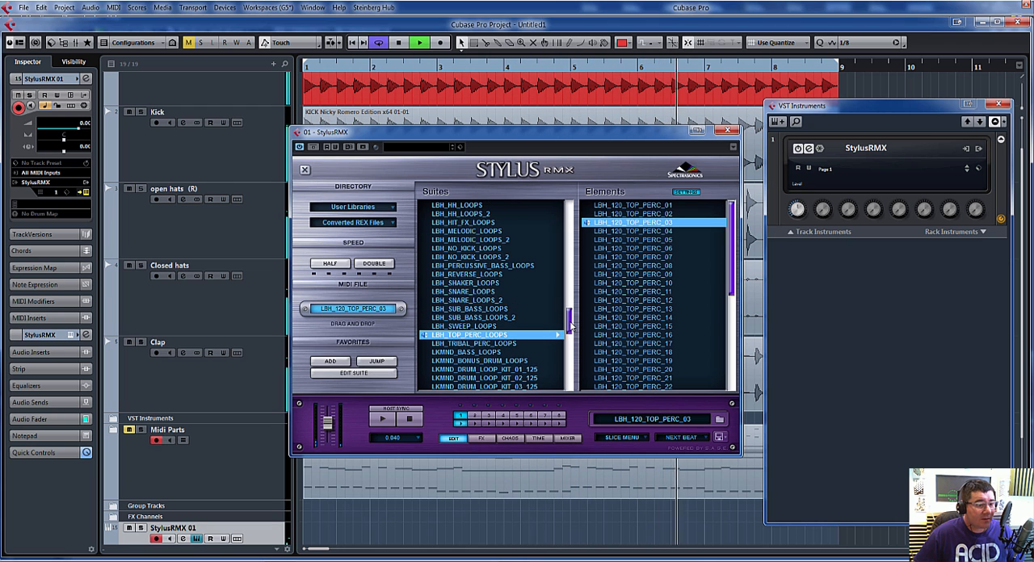
pyautogui.scroll(4, 570, 325)
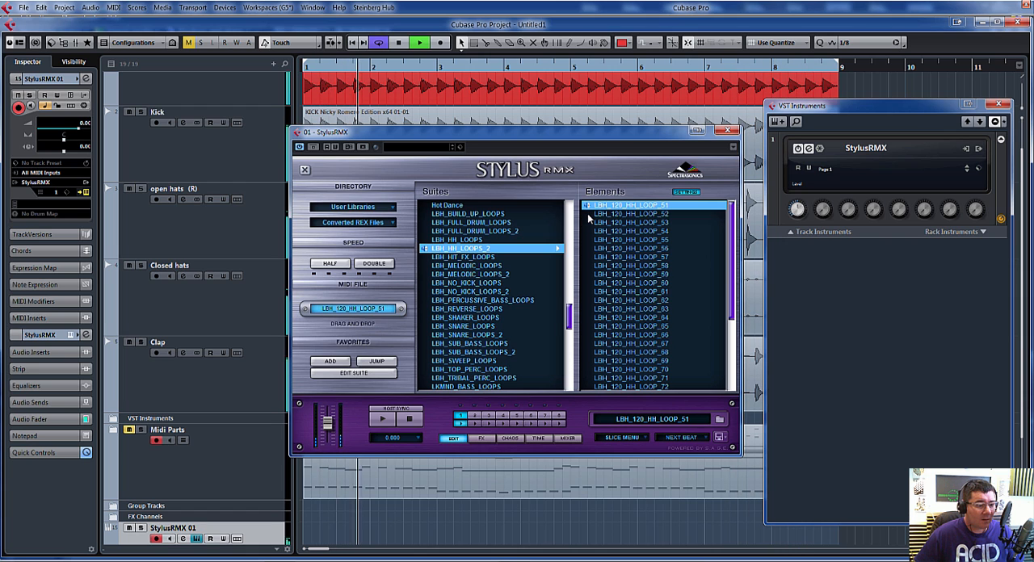
pyautogui.click(590, 215)
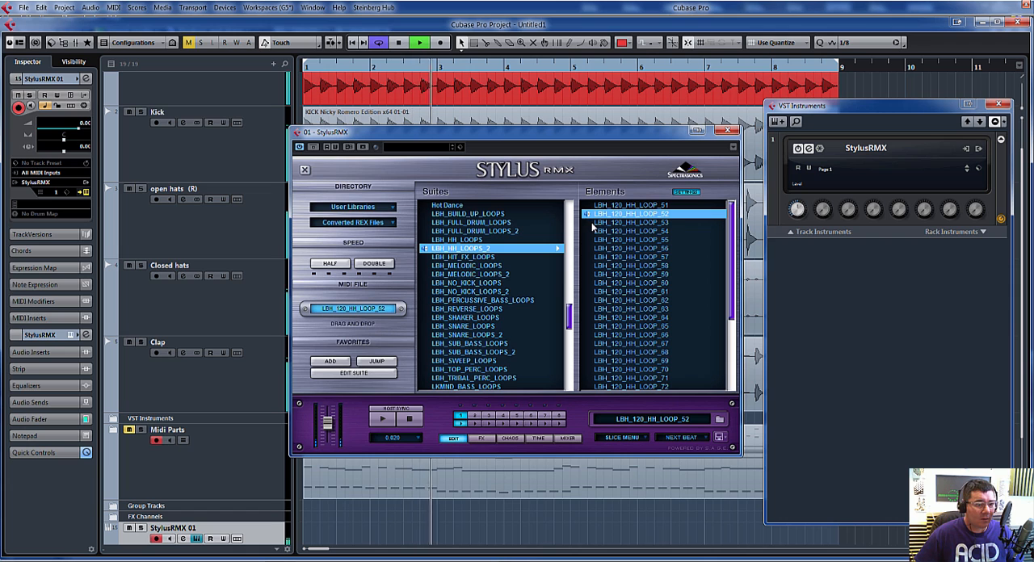
pyautogui.click(594, 223)
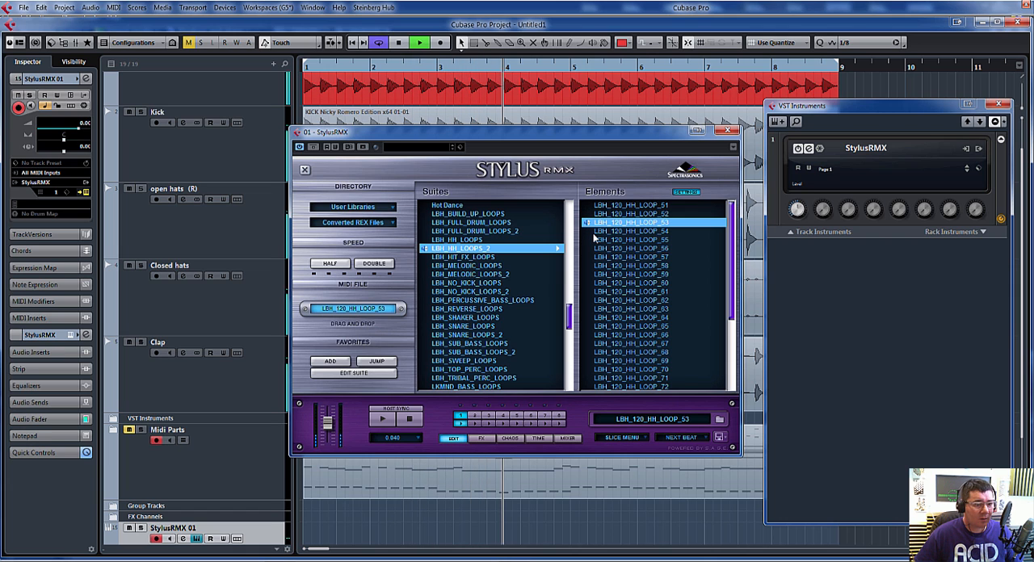
pyautogui.click(594, 232)
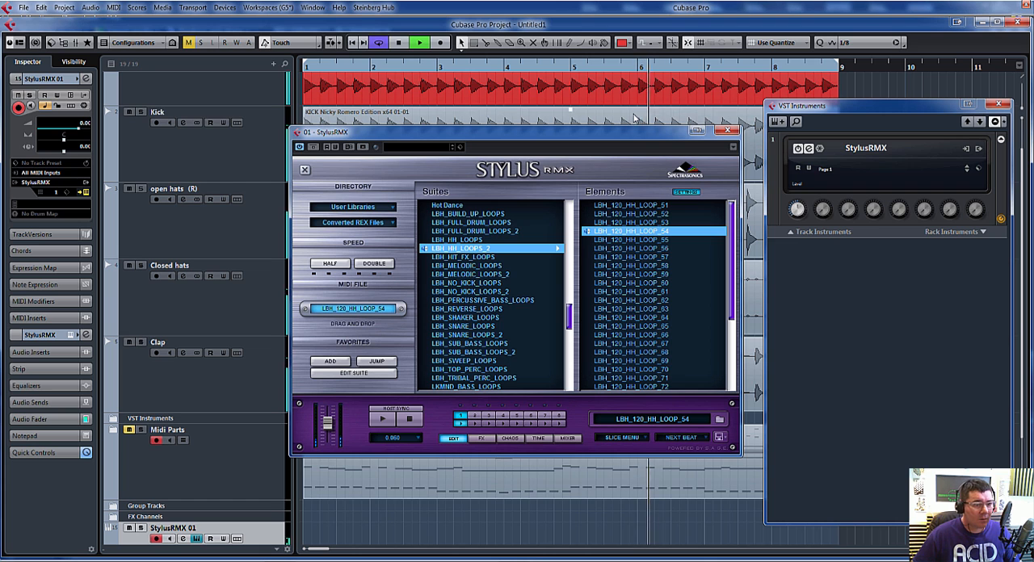
# Step: Clear the instrument windows from the arrangement and place the LBH_120_HH_LOOP_54 MIDI file on the StylusRMX 01 track at bar 1
pyautogui.click(999, 105)
pyautogui.moveTo(659, 130); pyautogui.dragTo(1025, 131)
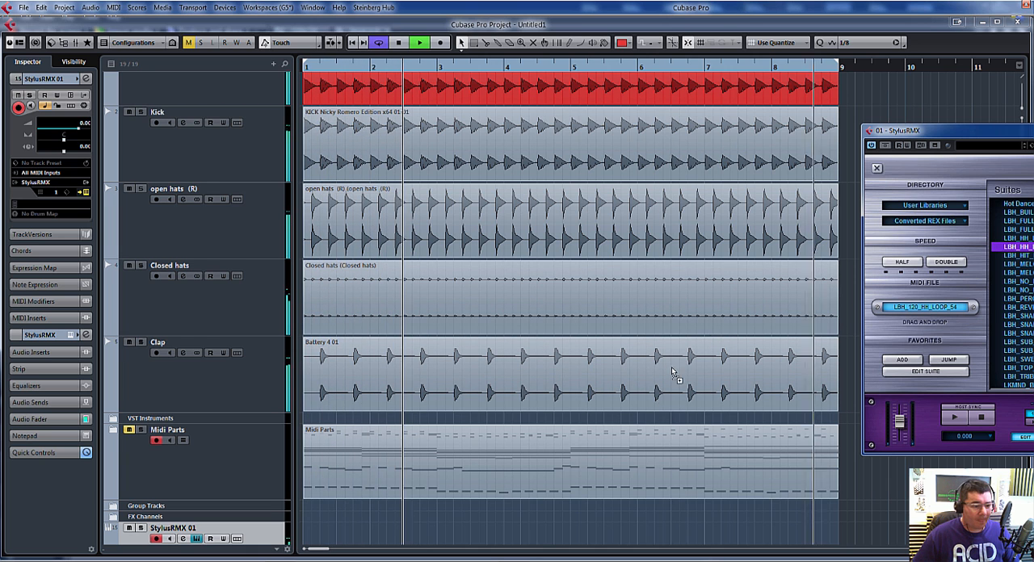
pyautogui.moveTo(905, 313); pyautogui.dragTo(317, 521)
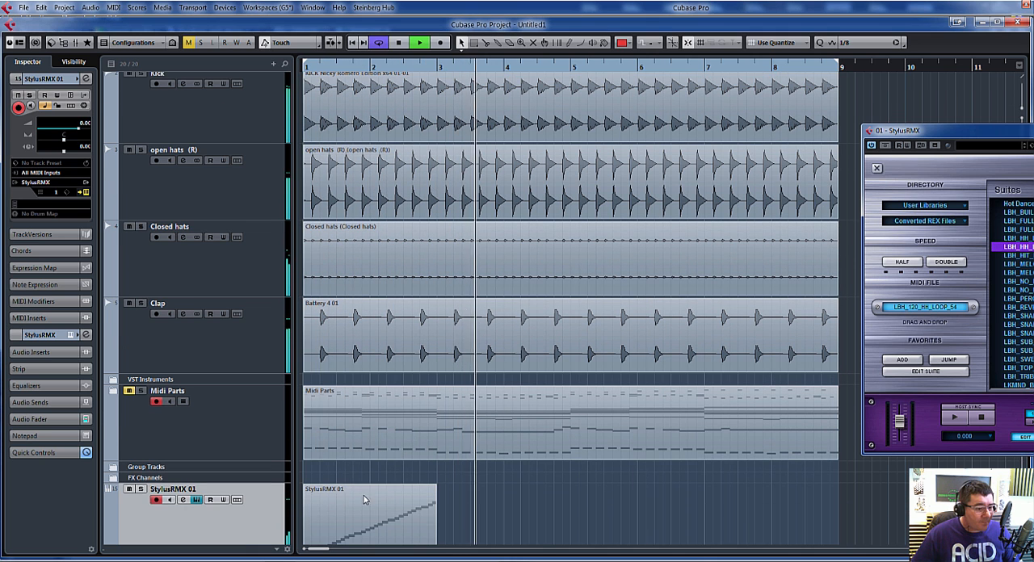
# Step: Cycle playback around the new StylusRMX 01 part in bars 1 and 2 with the transport shown, and solo its track
pyautogui.click(376, 496)
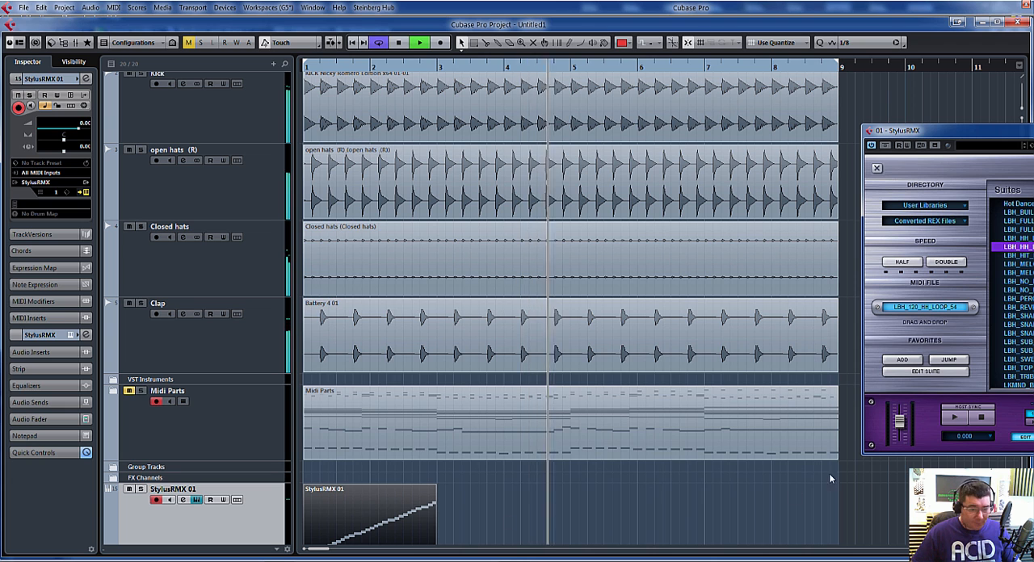
pyautogui.press('p')
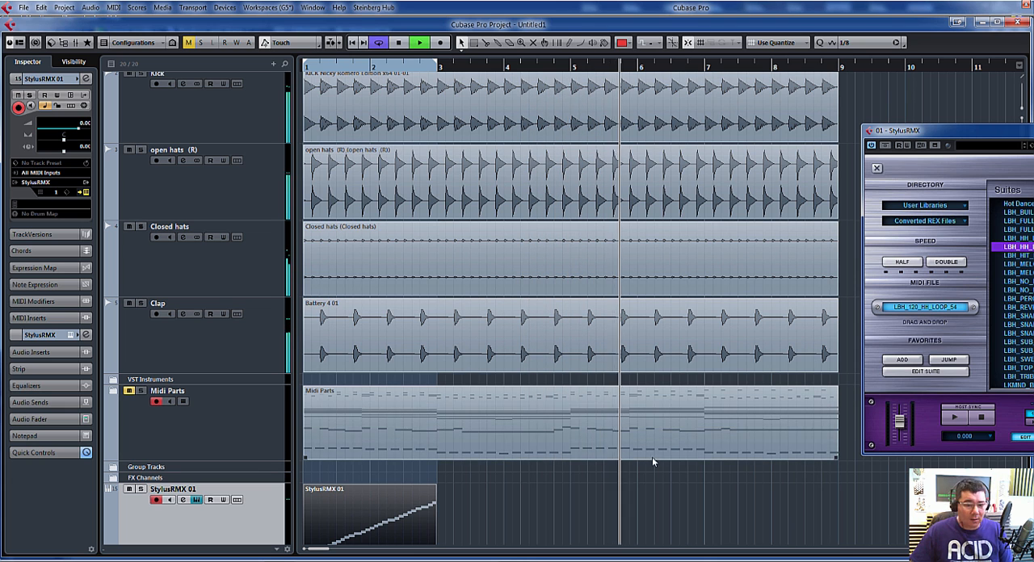
pyautogui.press('F2')
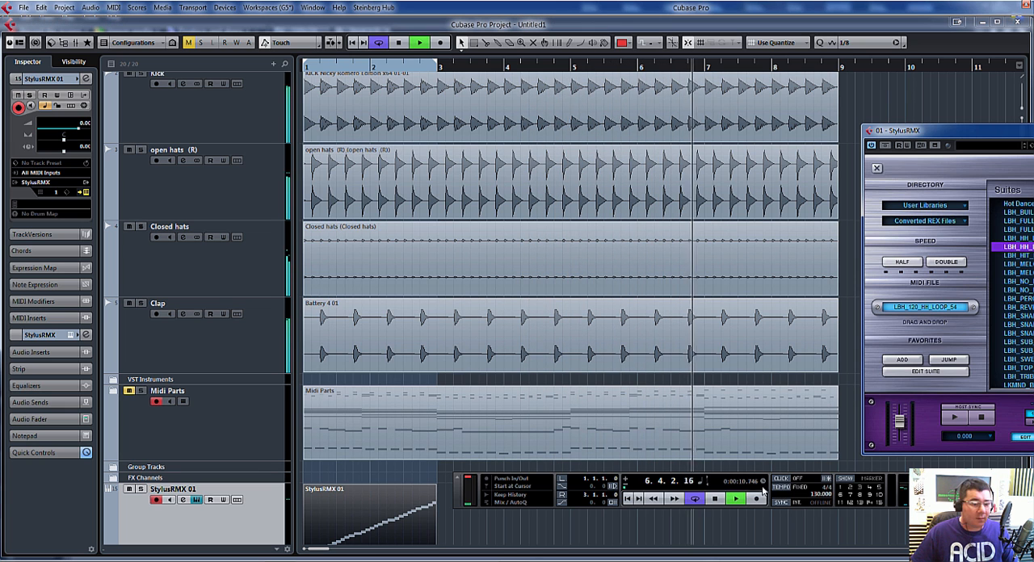
pyautogui.click(628, 499)
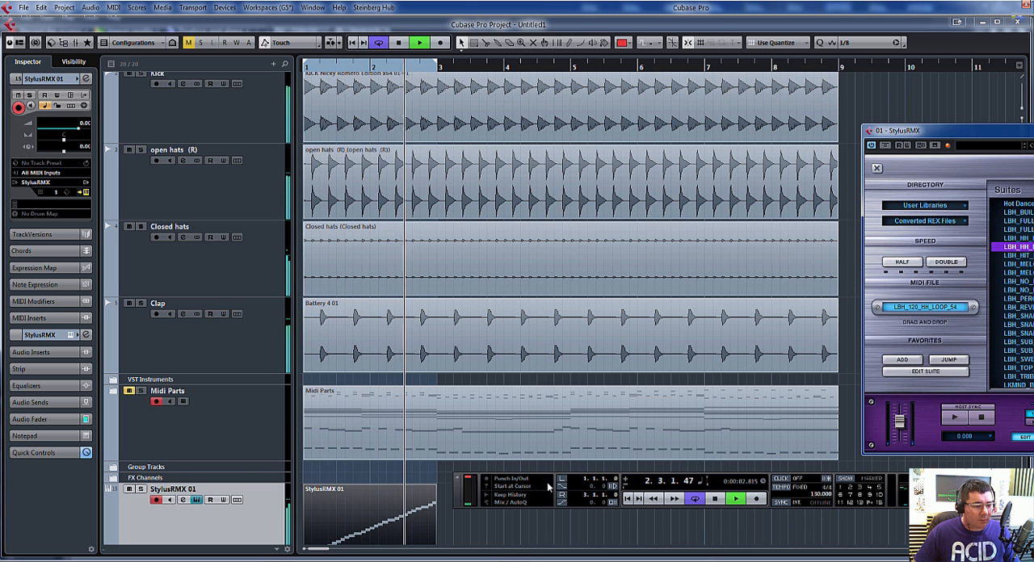
pyautogui.click(141, 489)
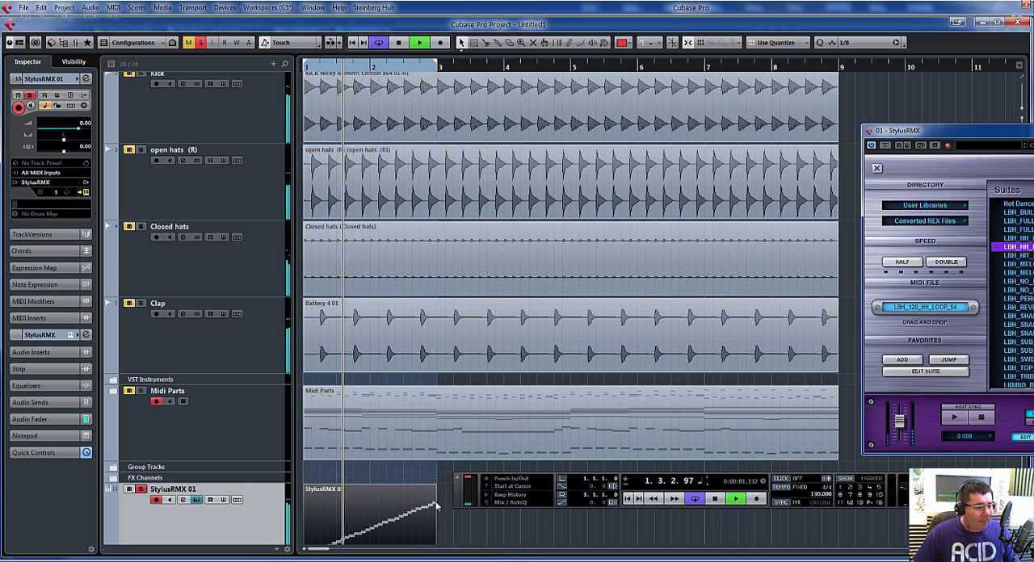
# Step: Delete the notes falling on each beat of the StylusRMX 01 part in the Key Editor, play the result, and close the editor
pyautogui.doubleClick(390, 514)
pyautogui.press('space')
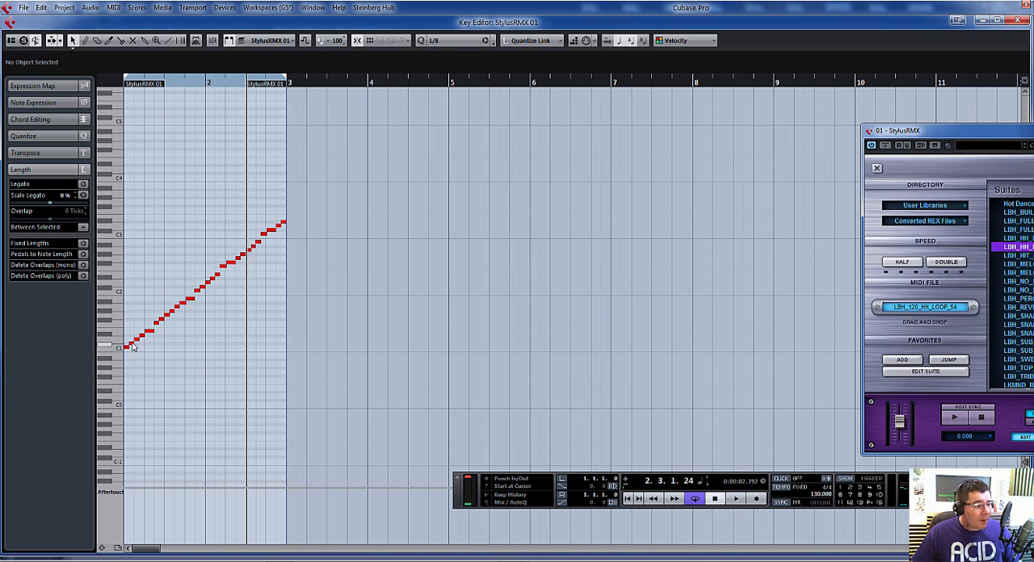
pyautogui.click(127, 351)
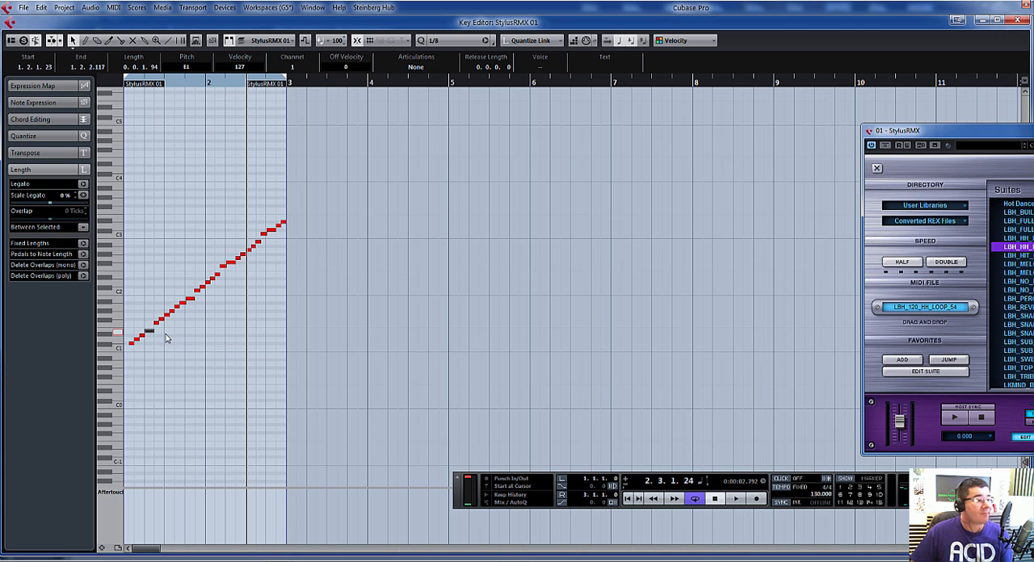
pyautogui.click(189, 300)
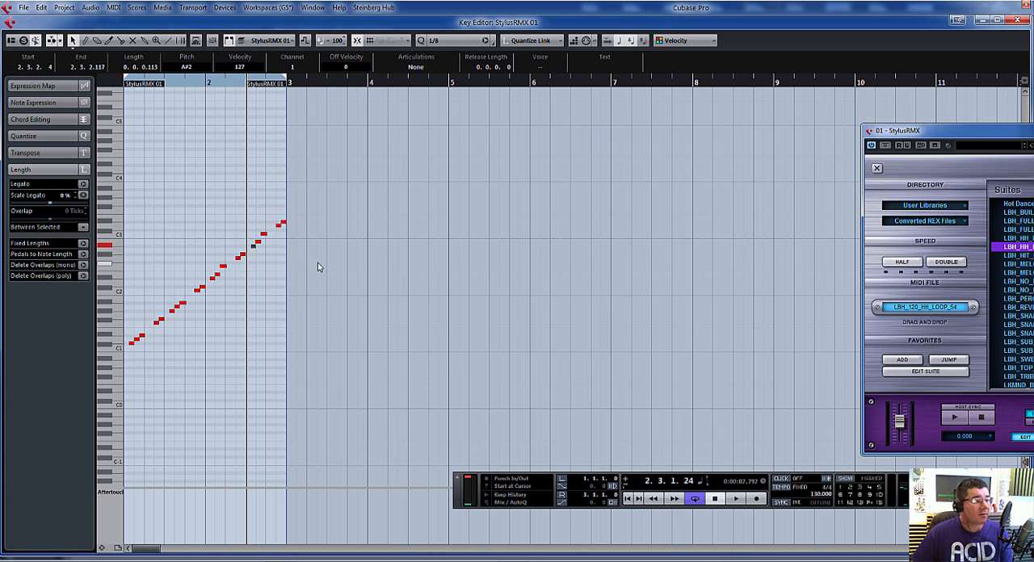
pyautogui.press('space')
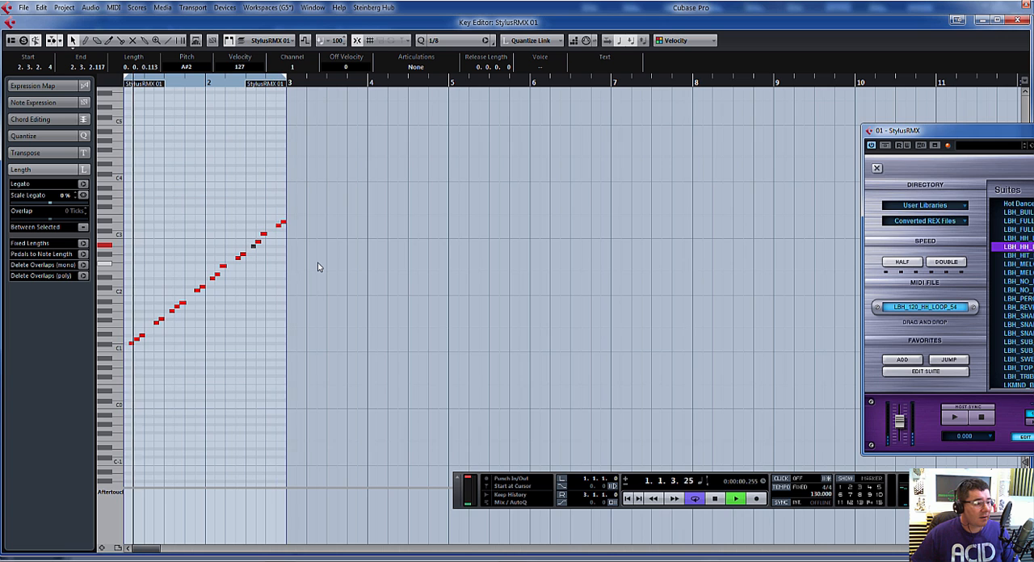
pyautogui.click(1017, 21)
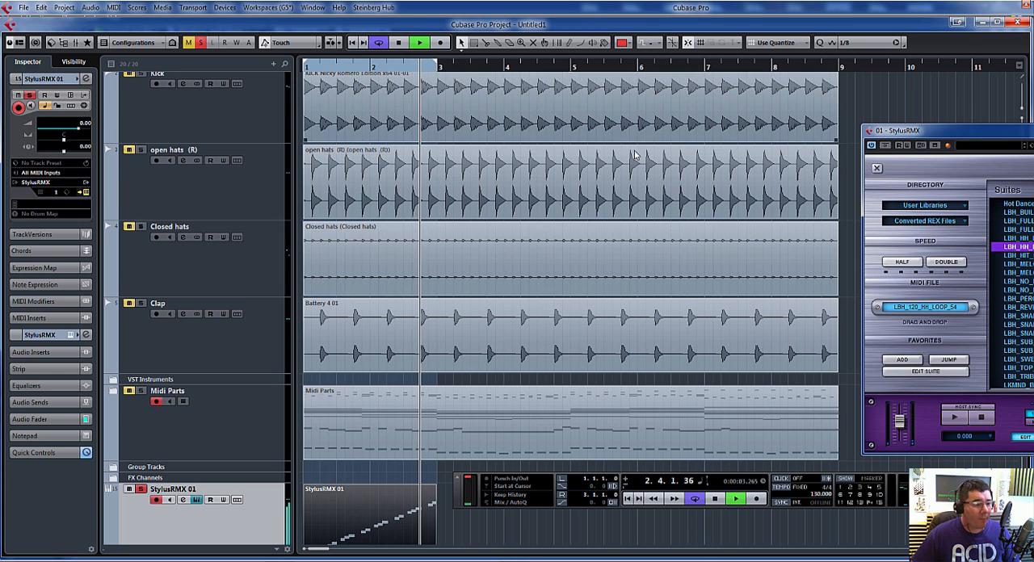
# Step: Listen to the edited StylusRMX loop in the full mix and soloed, and stop playback
pyautogui.click(200, 42)
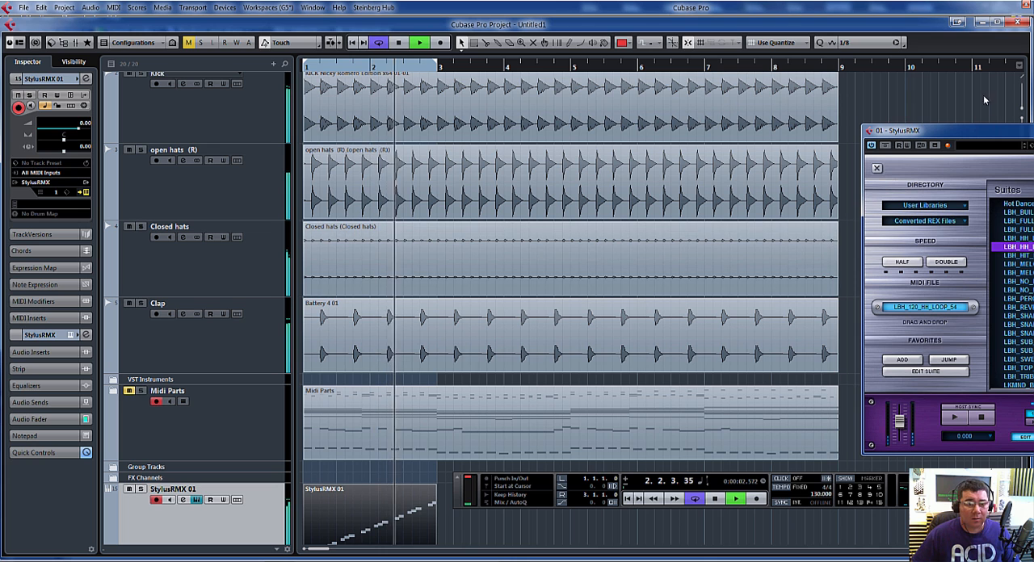
pyautogui.moveTo(935, 137); pyautogui.dragTo(943, 61)
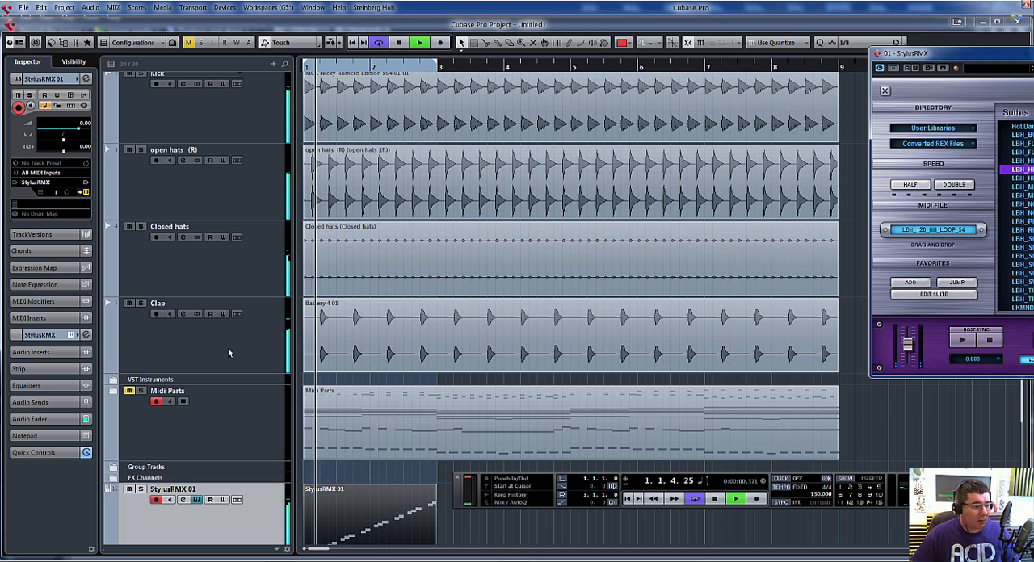
pyautogui.click(142, 493)
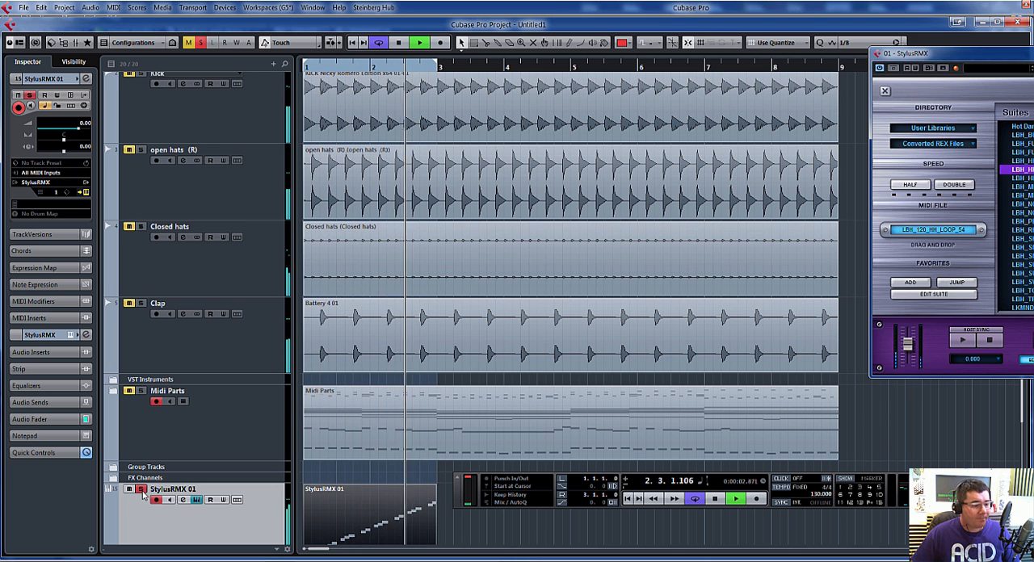
pyautogui.press('space')
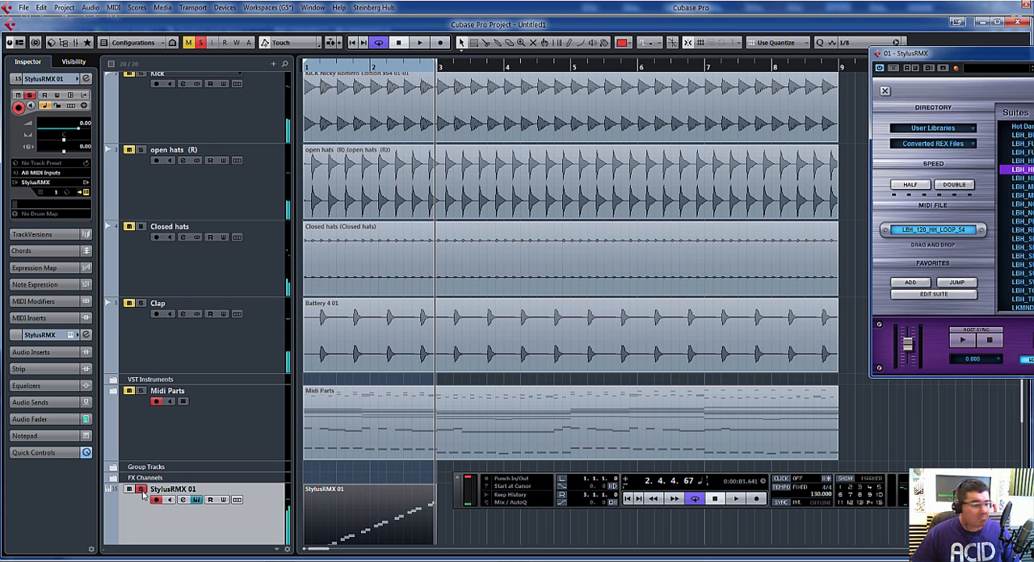
# Step: Render the StylusRMX 01 part in place and move the rendered audio track directly above Closed hats
pyautogui.click(65, 8)
pyautogui.moveTo(47, 9)
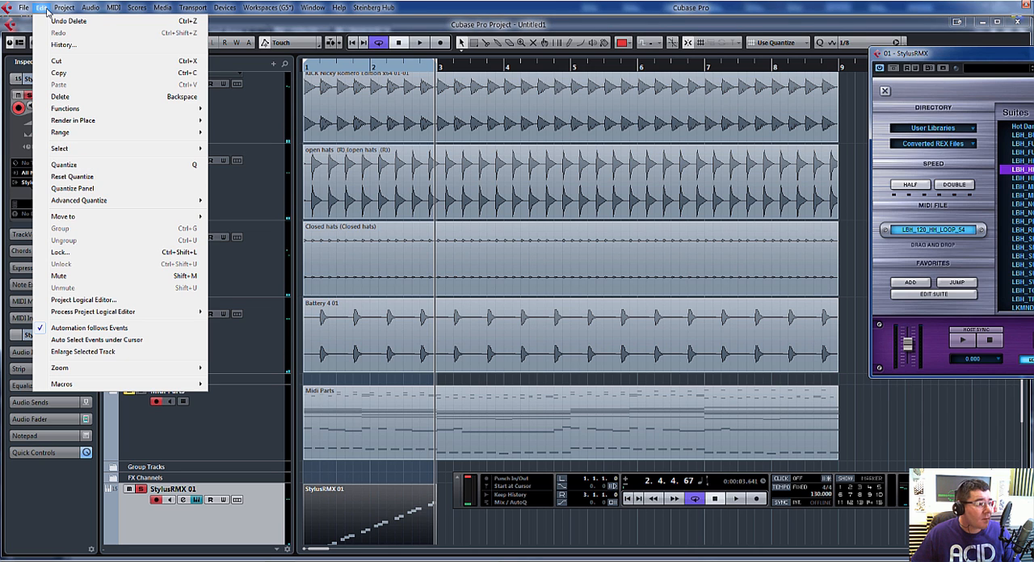
pyautogui.moveTo(95, 128)
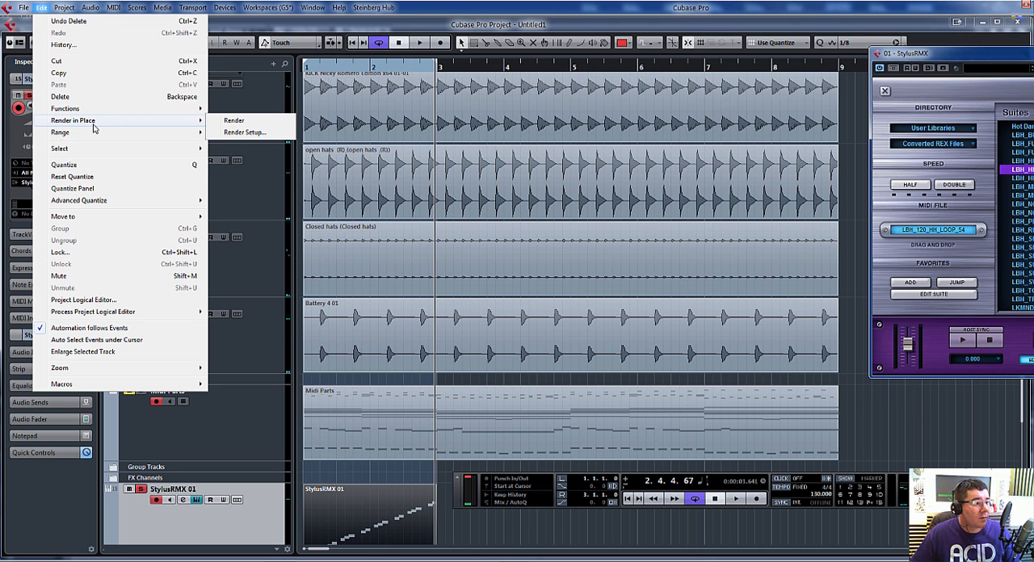
pyautogui.click(235, 122)
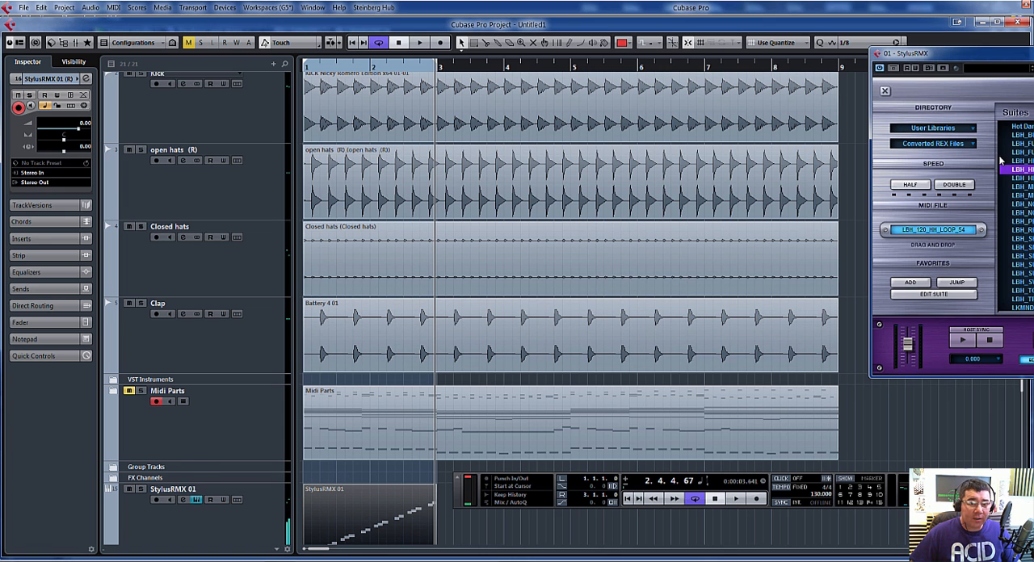
pyautogui.scroll(-5, 1022, 391)
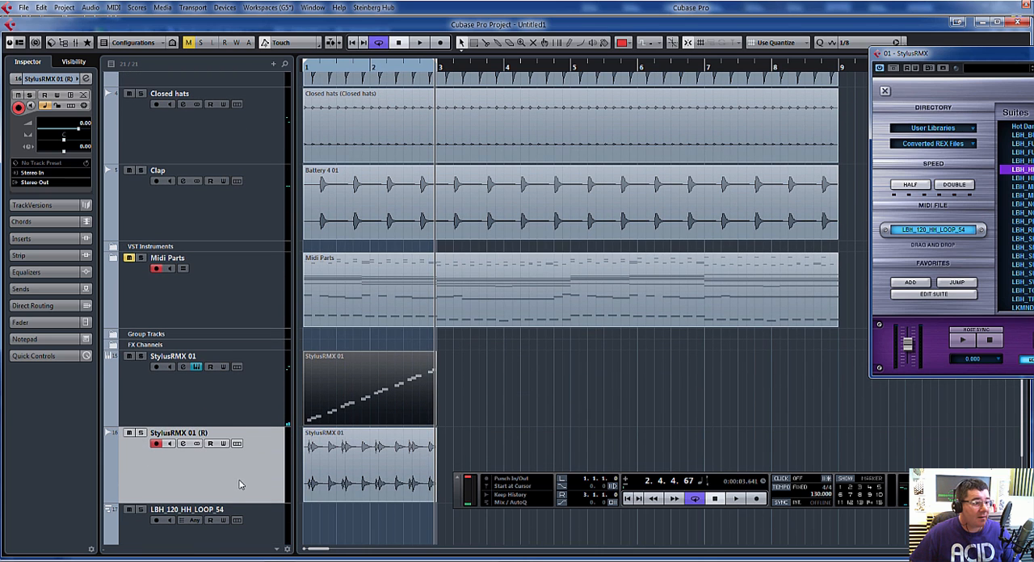
pyautogui.moveTo(239, 485); pyautogui.dragTo(251, 118)
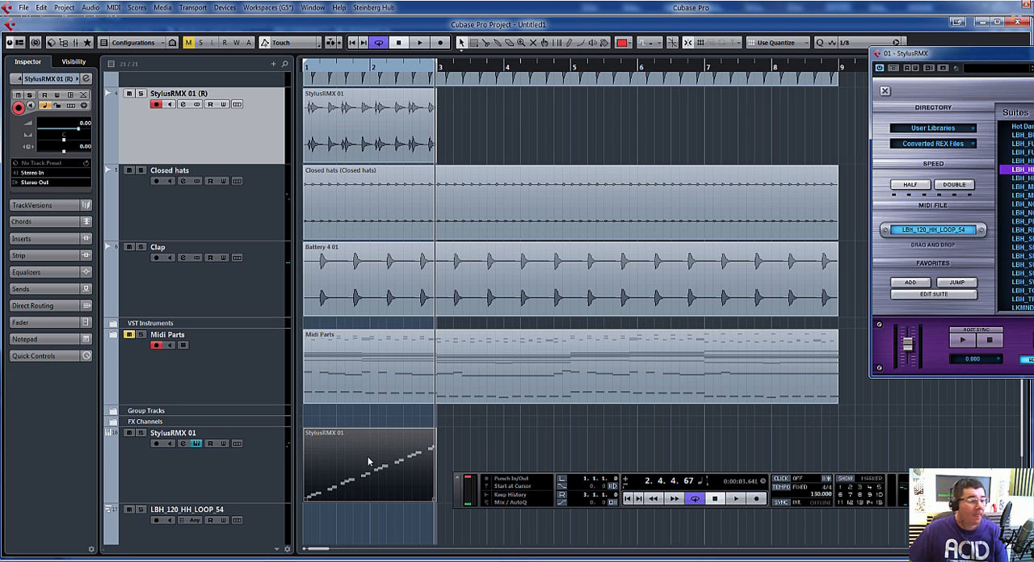
# Step: Remove the leftover LBH_120_HH_LOOP_54 track and the original MIDI part on StylusRMX 01
pyautogui.click(257, 540)
pyautogui.rightClick(256, 543)
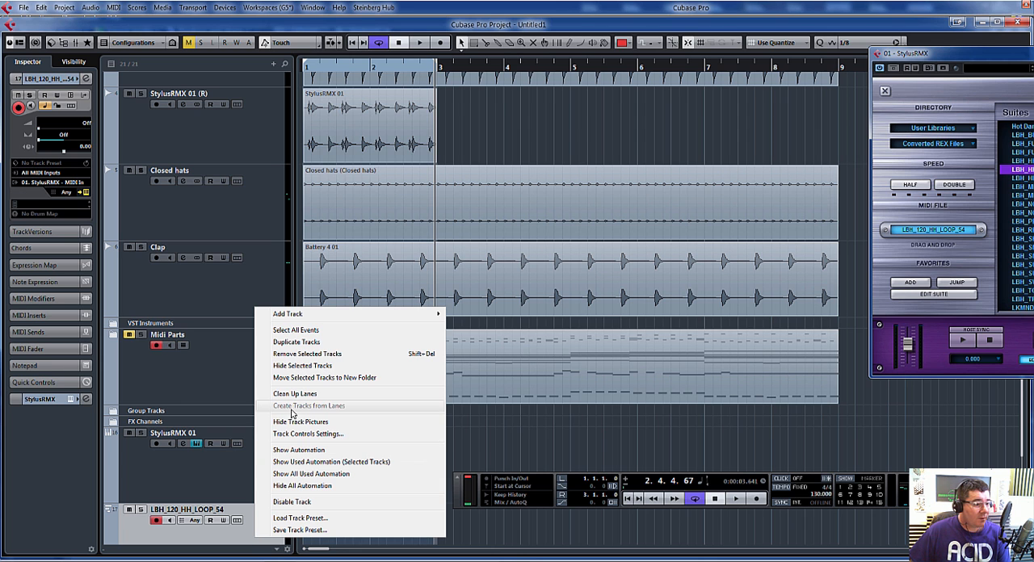
pyautogui.click(305, 355)
# Step: Audition further loops in playback, choose LBH_120_HH_LOOP_56, and place its MIDI file on the StylusRMX 01 track at bar 1
pyautogui.press('space')
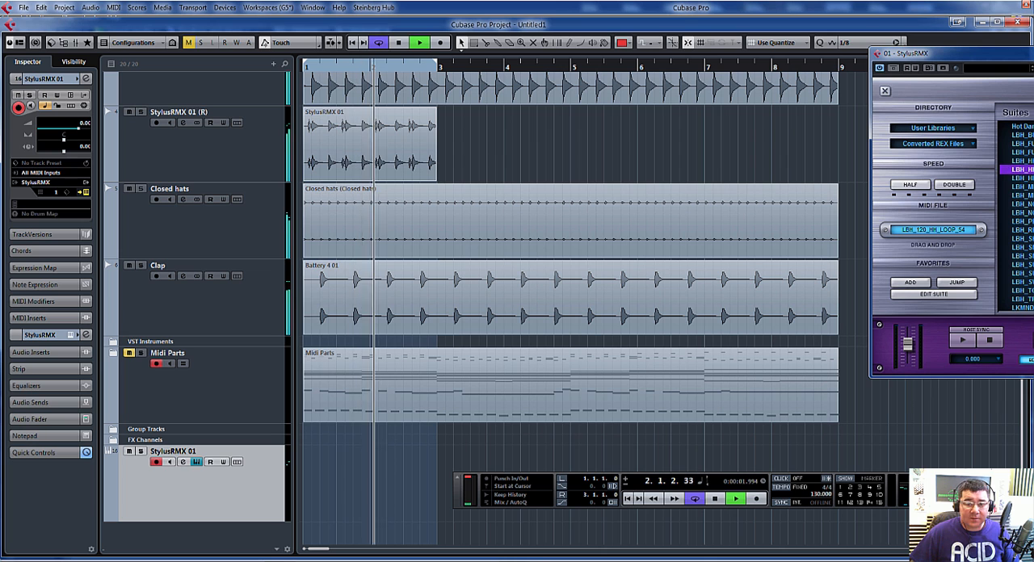
pyautogui.click(1010, 171)
pyautogui.moveTo(1032, 54); pyautogui.dragTo(935, 35)
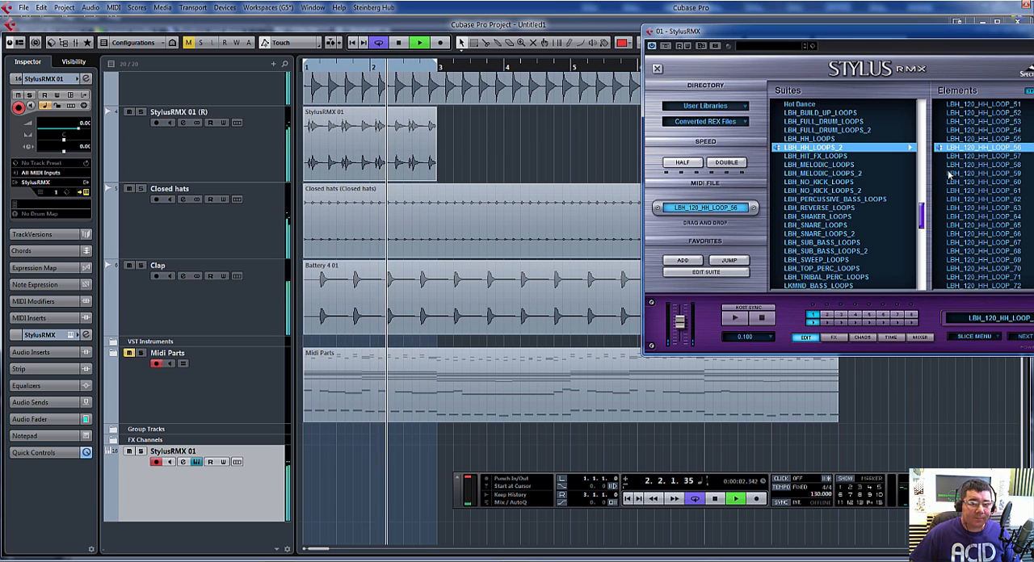
pyautogui.moveTo(711, 208); pyautogui.dragTo(305, 482)
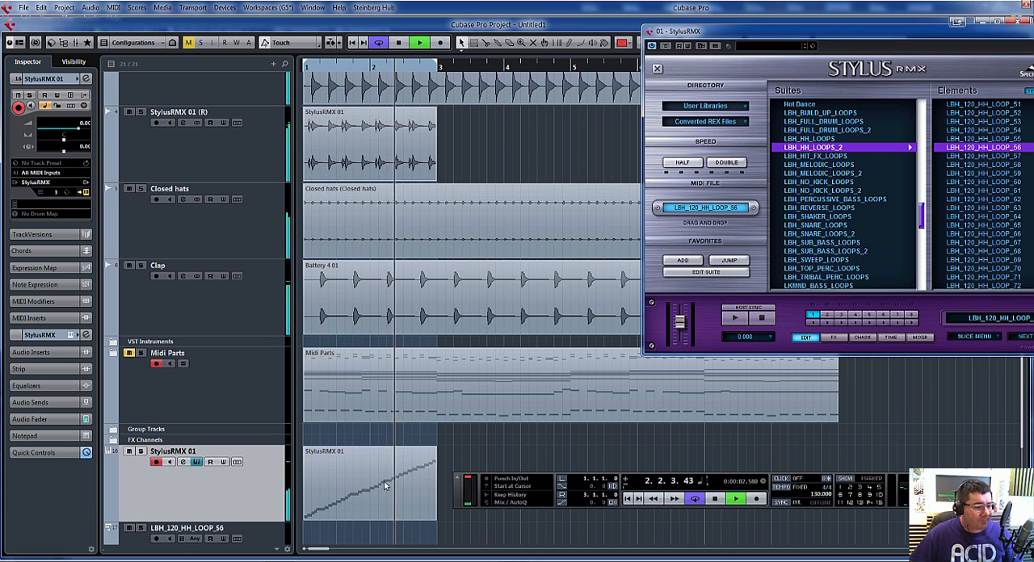
# Step: Thin out the StylusRMX 01 MIDI part, deleting every note except four evenly spaced hits near beats 2 and 4 of each bar
pyautogui.doubleClick(335, 515)
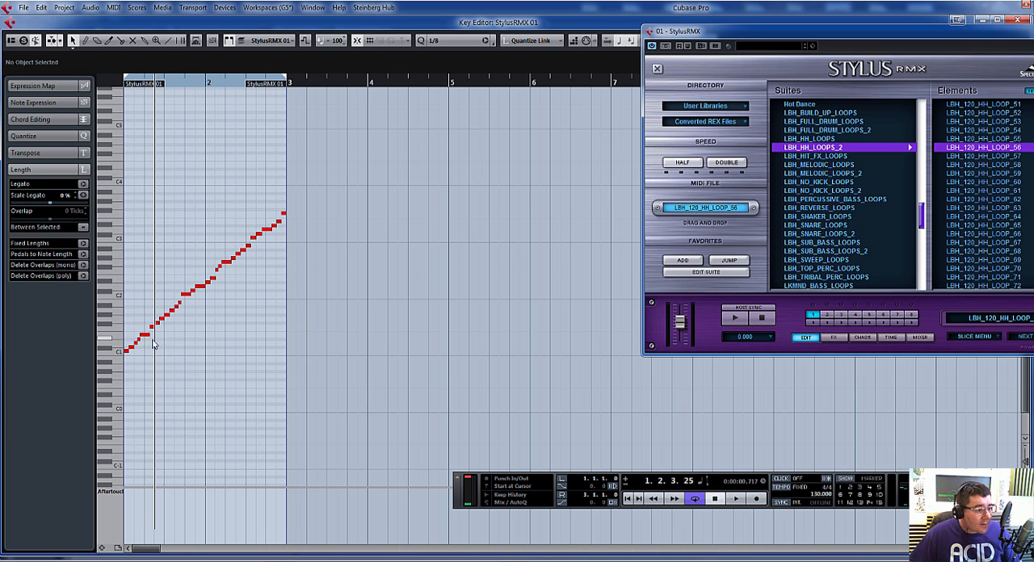
pyautogui.moveTo(122, 359); pyautogui.dragTo(122, 358)
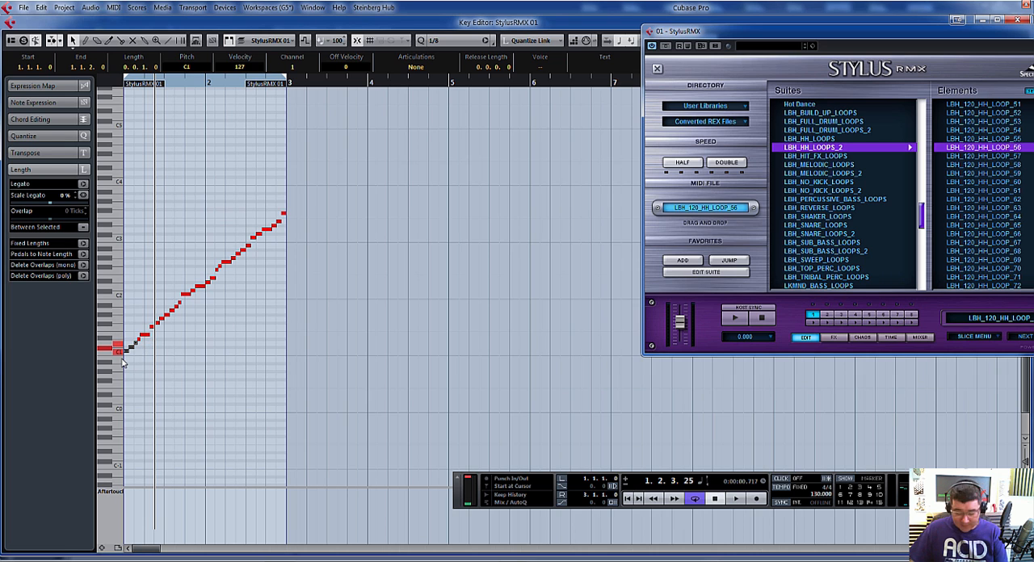
pyautogui.moveTo(149, 306); pyautogui.dragTo(194, 337)
pyautogui.press('Delete')
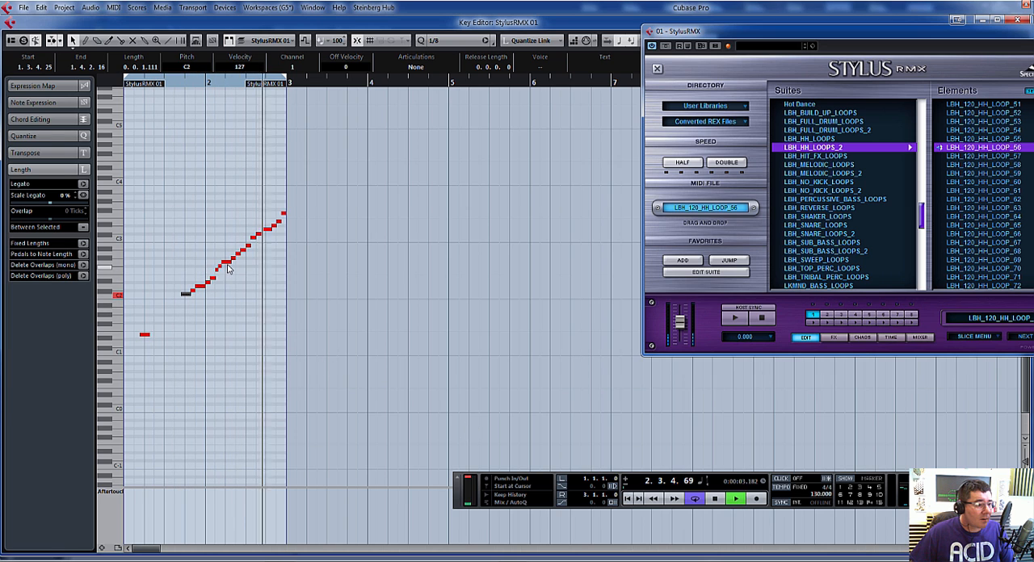
pyautogui.moveTo(221, 264); pyautogui.dragTo(262, 259)
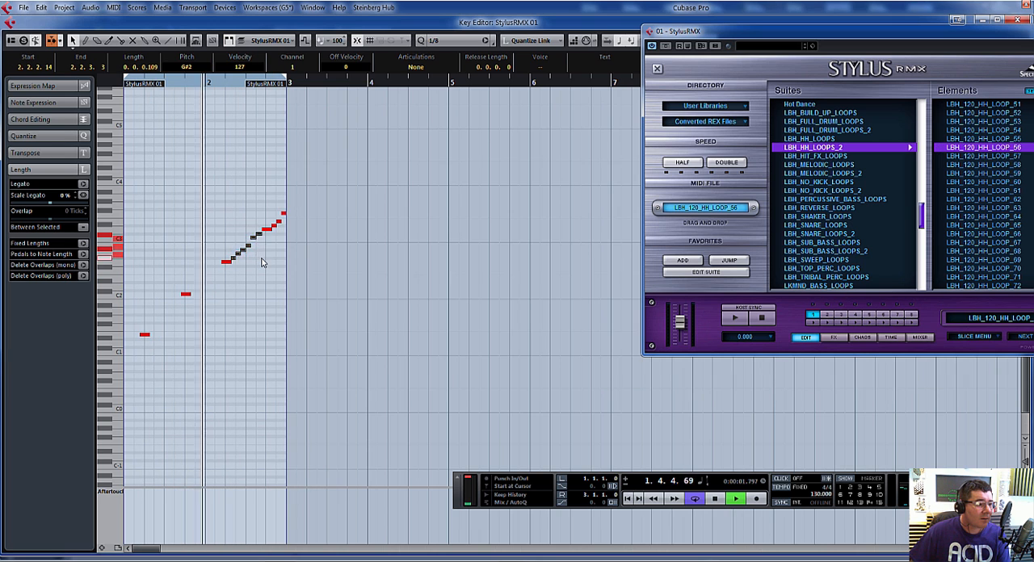
pyautogui.press('Delete')
pyautogui.moveTo(267, 200); pyautogui.dragTo(295, 231)
pyautogui.press('Delete')
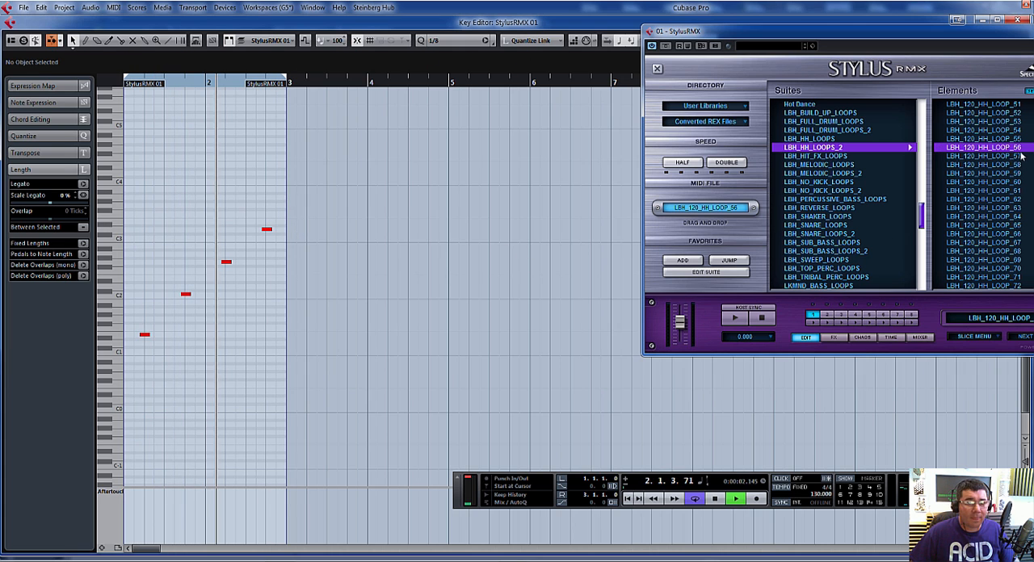
# Step: Close the Stylus RMX window and the note editor, listen to the StylusRMX 01 track soloed, and stop playback
pyautogui.click(930, 6)
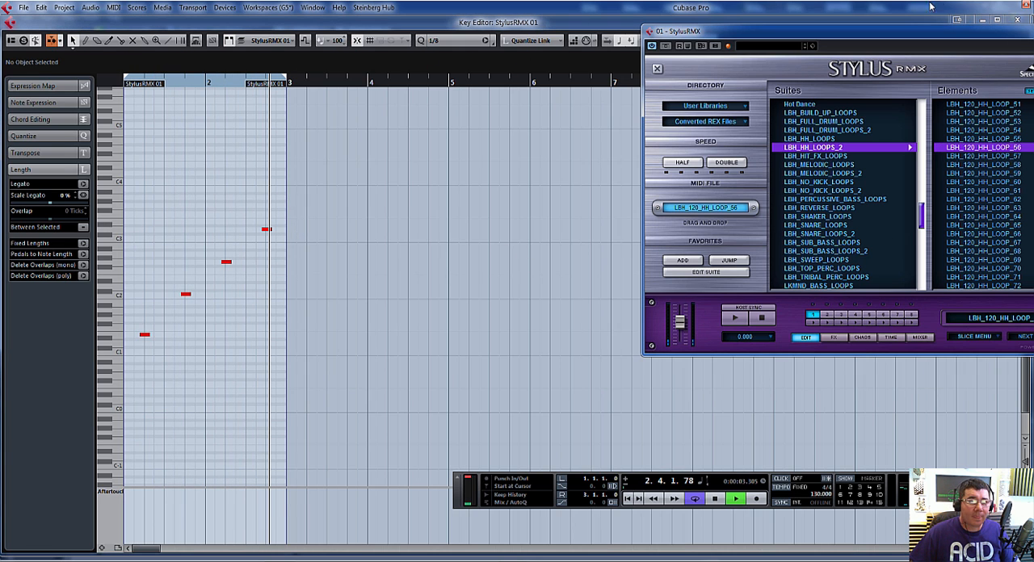
pyautogui.click(975, 22)
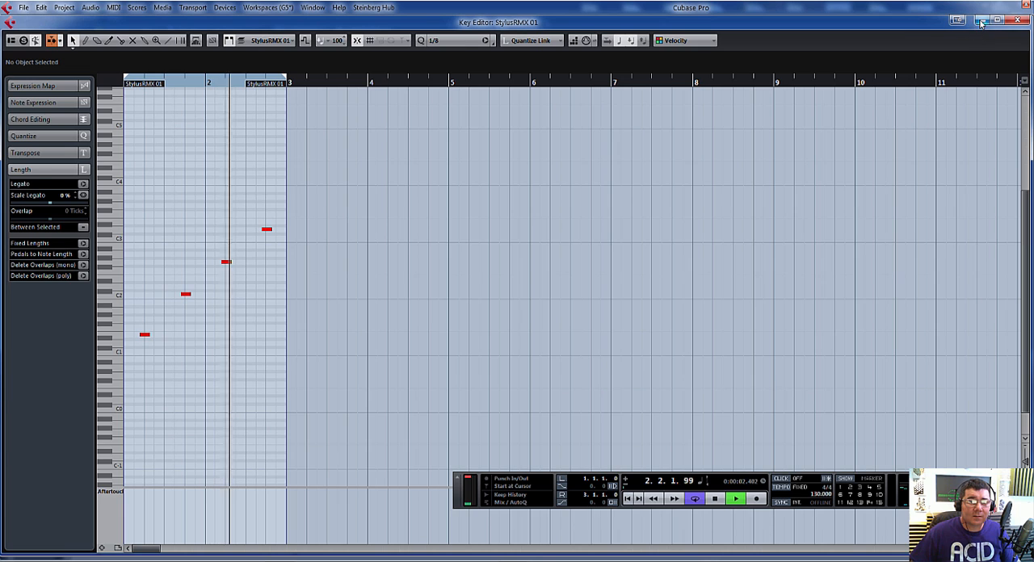
pyautogui.click(1017, 19)
pyautogui.click(141, 451)
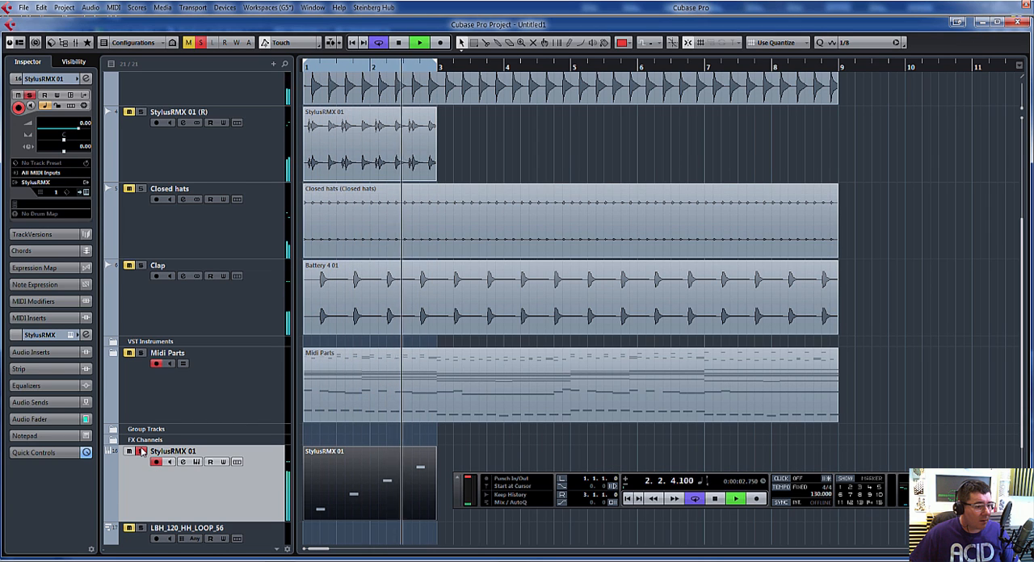
pyautogui.press('space')
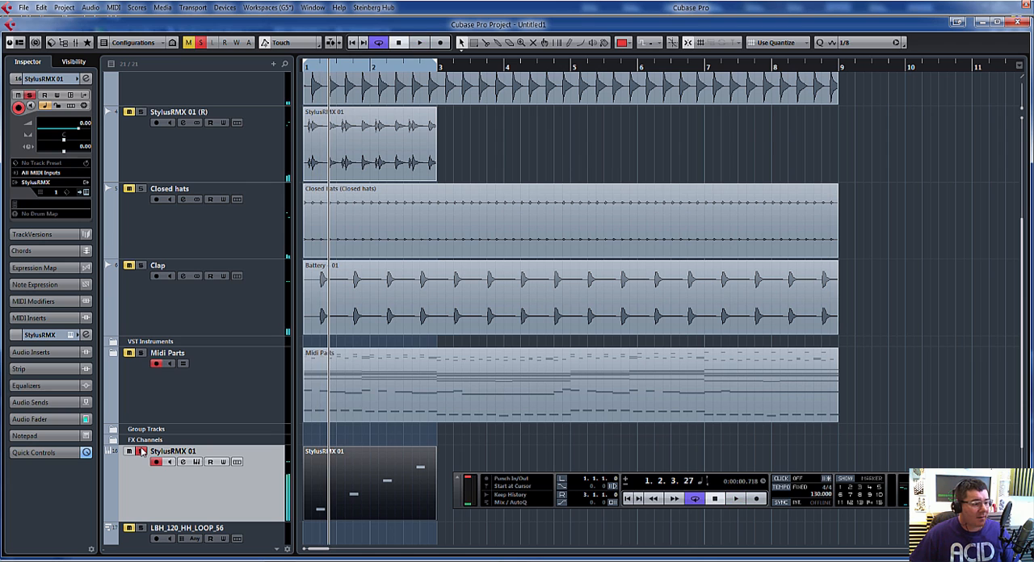
# Step: Render the edited StylusRMX 01 part in place to a new audio track
pyautogui.click(64, 8)
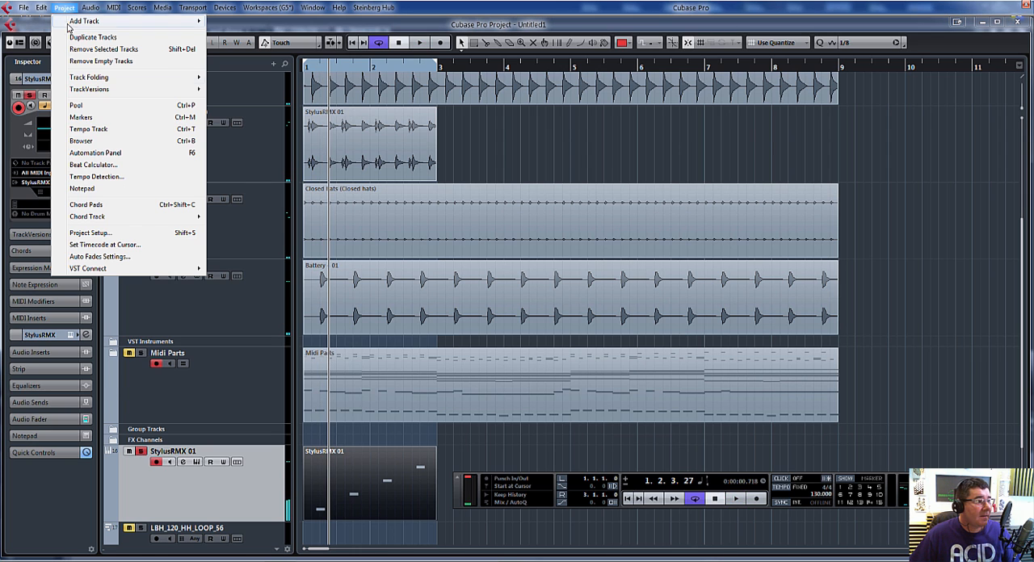
pyautogui.moveTo(41, 7)
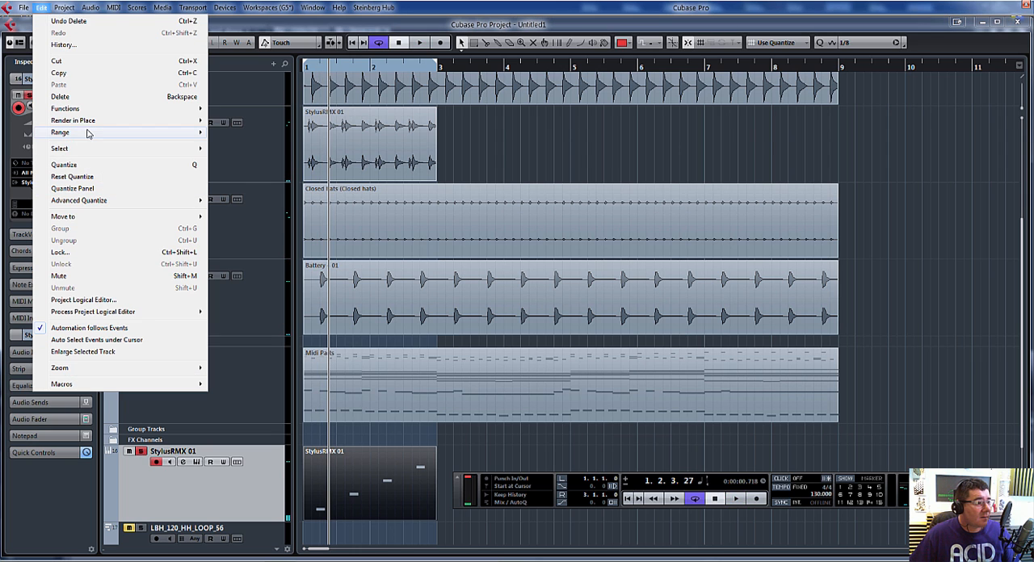
pyautogui.moveTo(99, 124)
pyautogui.click(242, 133)
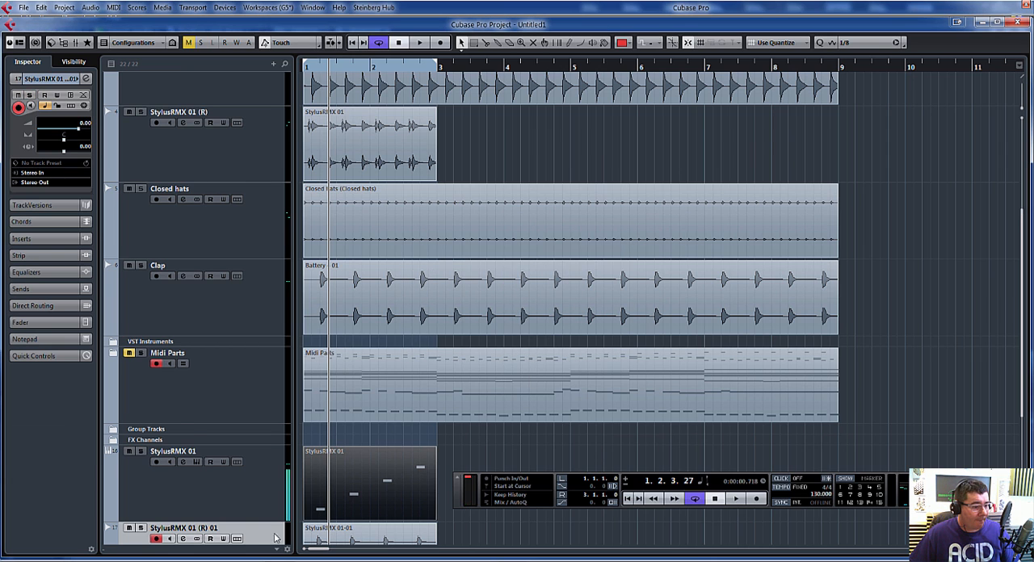
# Step: Move the newly rendered audio track directly above Closed hats and rename it clang
pyautogui.moveTo(228, 266); pyautogui.dragTo(233, 199)
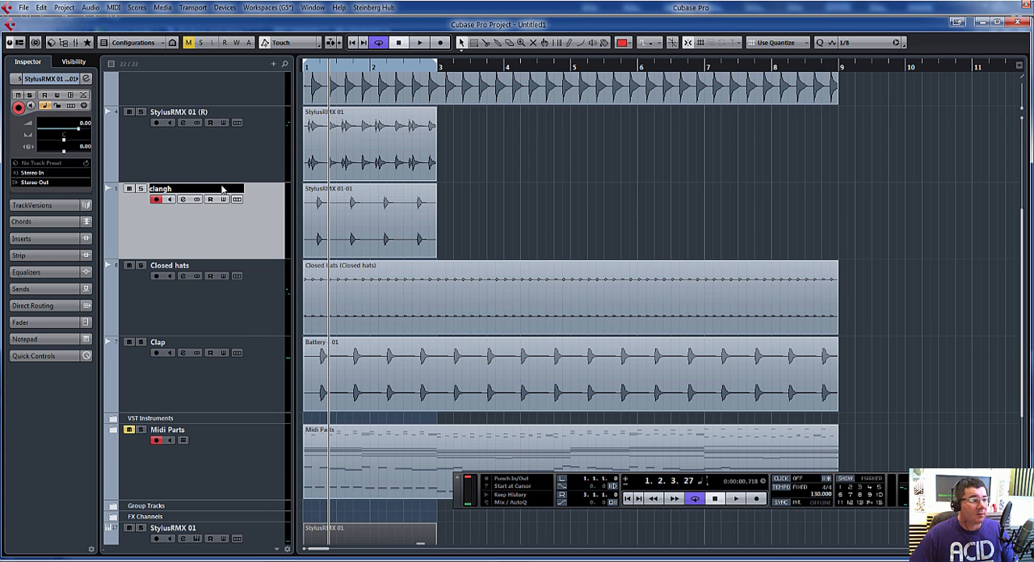
pyautogui.press('Return')
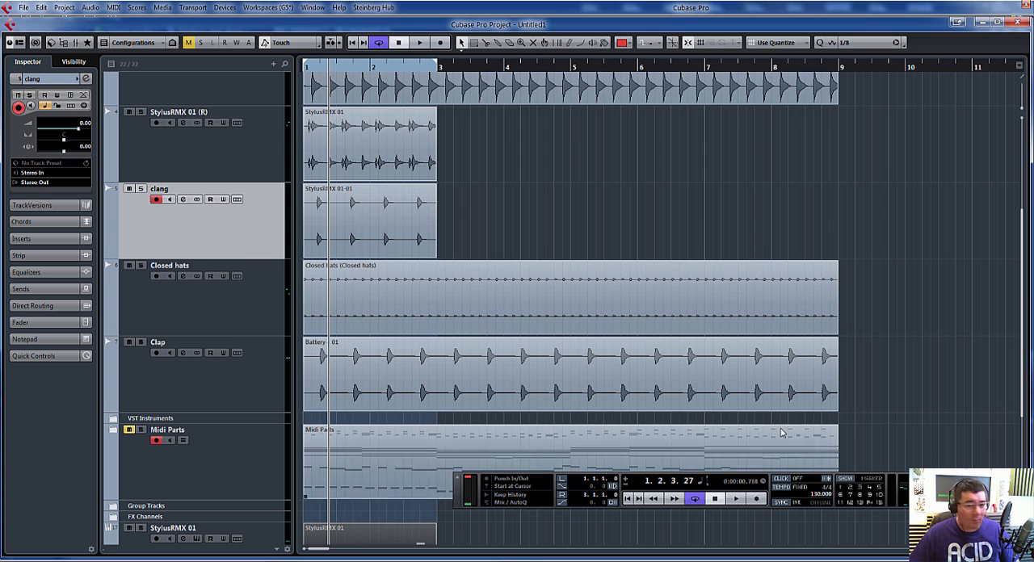
# Step: Delete the original MIDI part on StylusRMX 01 and listen to the clang track within the full drum mix
pyautogui.scroll(-3, 371, 441)
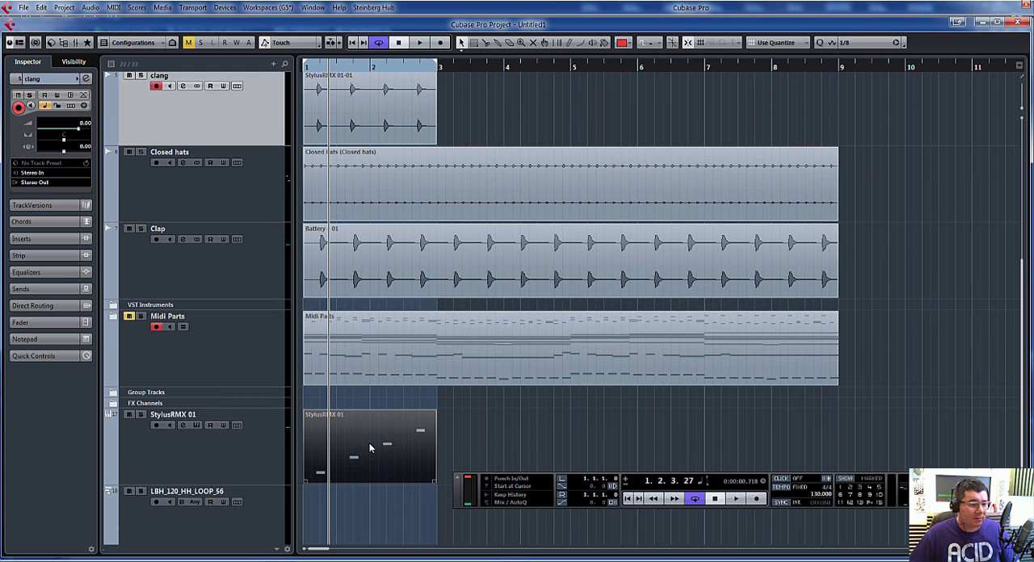
pyautogui.press('Delete')
pyautogui.press('space')
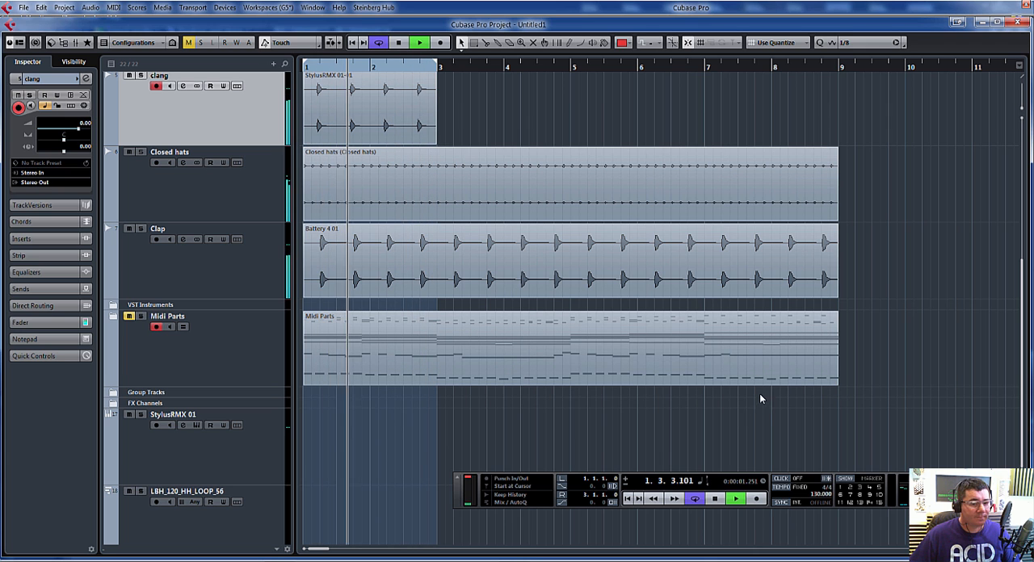
pyautogui.moveTo(1022, 363); pyautogui.dragTo(1032, 274)
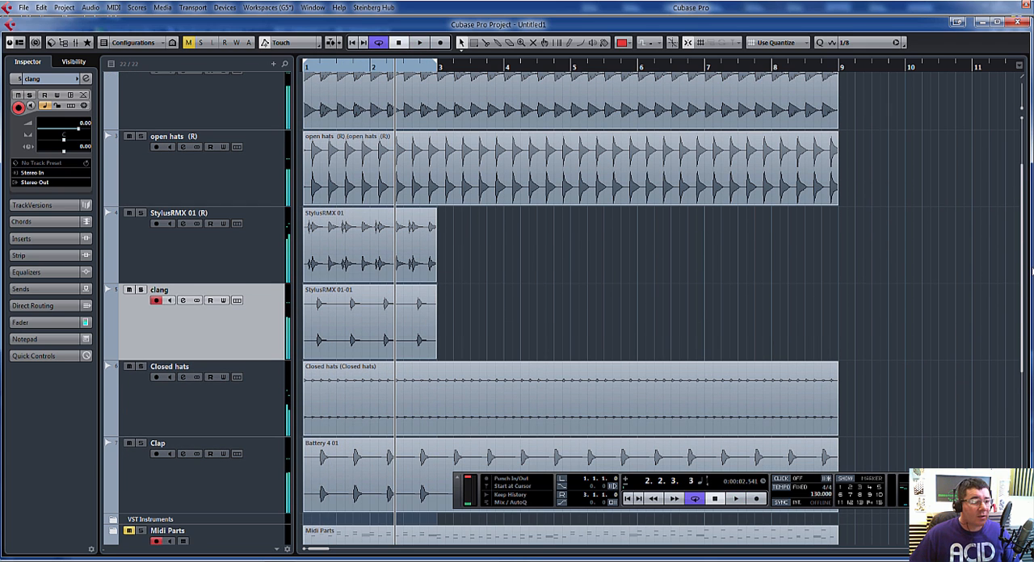